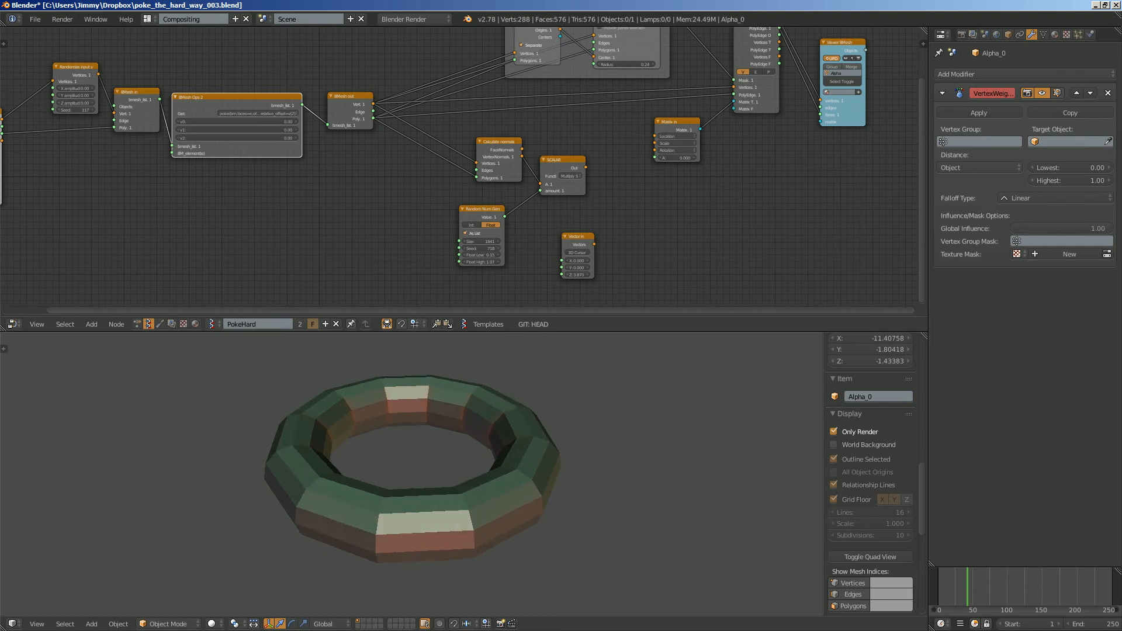
- Examine the BMesh Ops 2 node and the nodes connected around it in the PokeHard tree
key(Home)
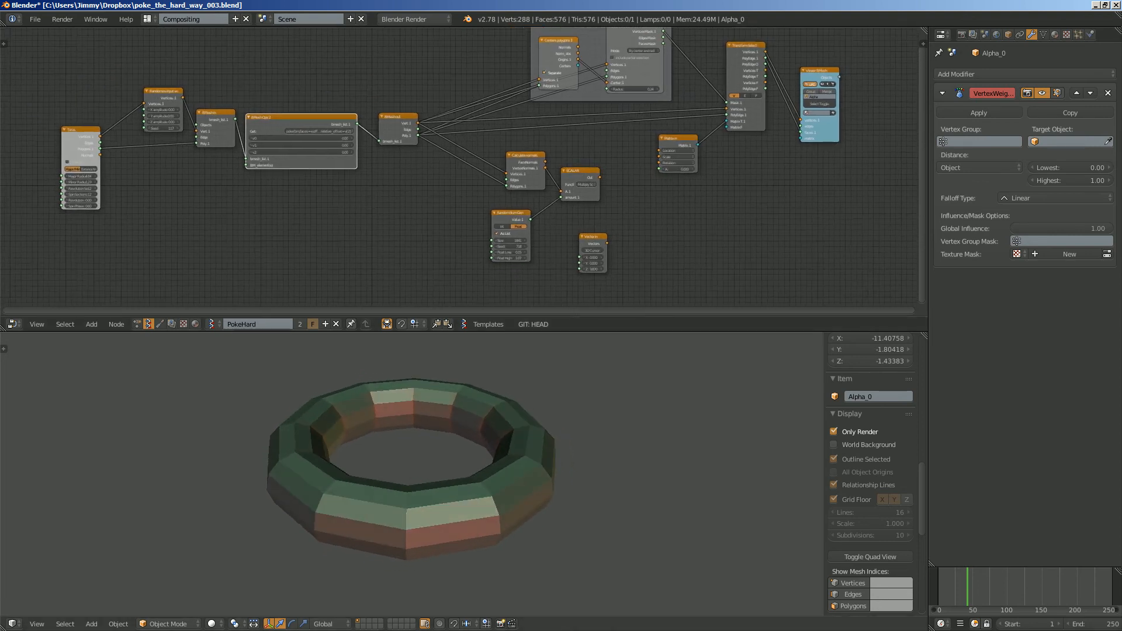
scroll(278, 140, up, 1)
scroll(280, 144, up, 8)
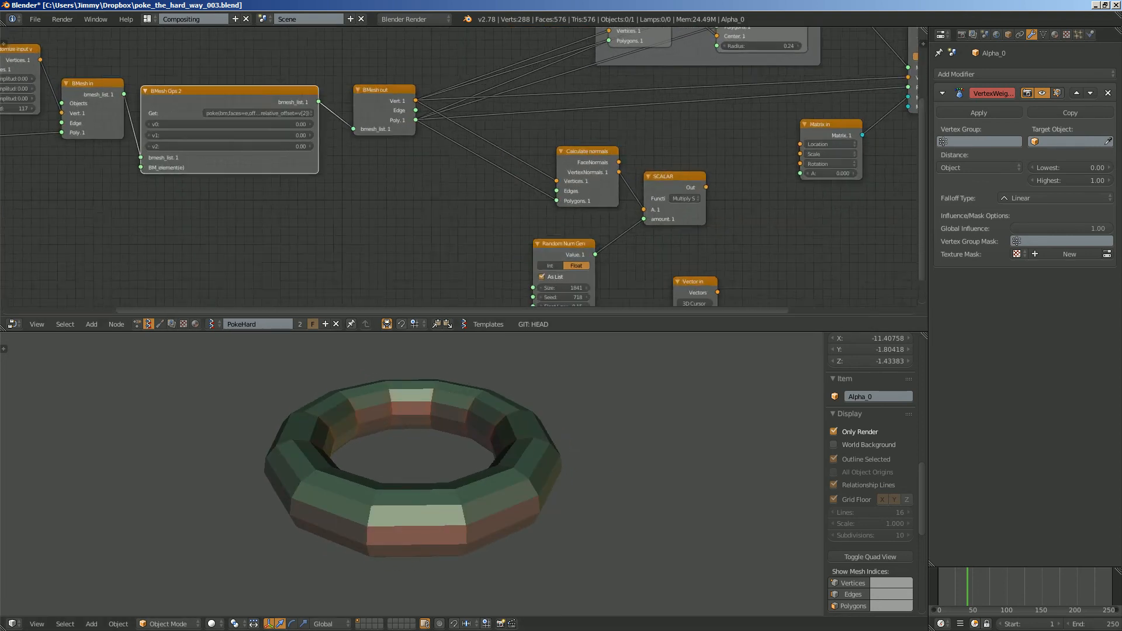
middle_drag(280, 143, 549, 188)
scroll(550, 188, up, 3)
drag(468, 101, 459, 95)
middle_drag(459, 95, 408, 112)
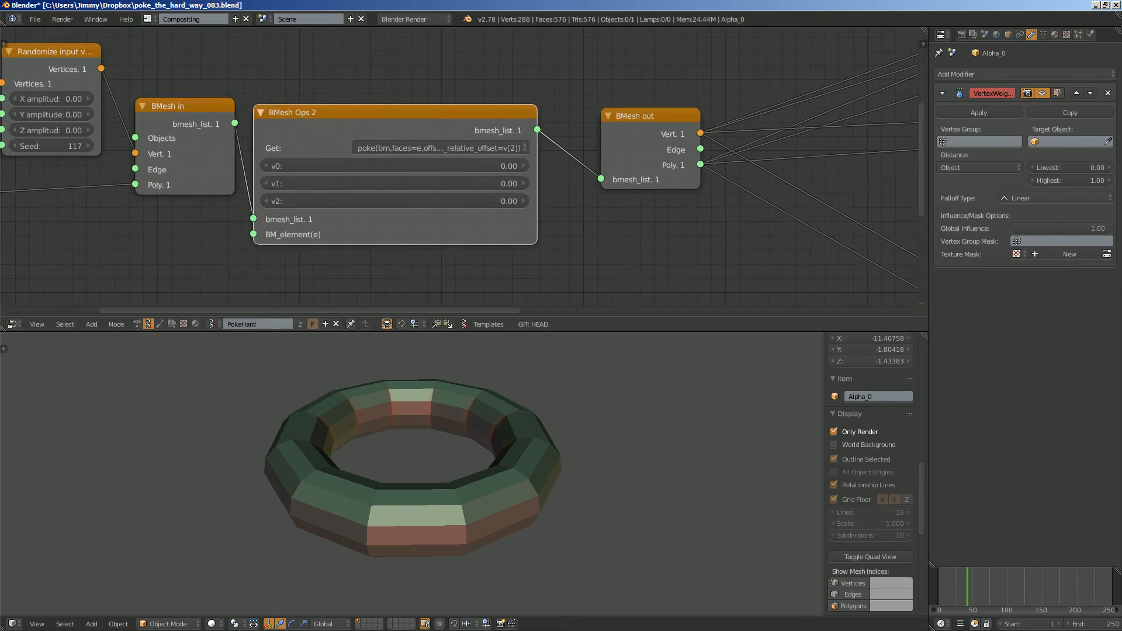
scroll(457, 166, down, 3)
scroll(356, 138, down, 5)
middle_drag(457, 166, 537, 130)
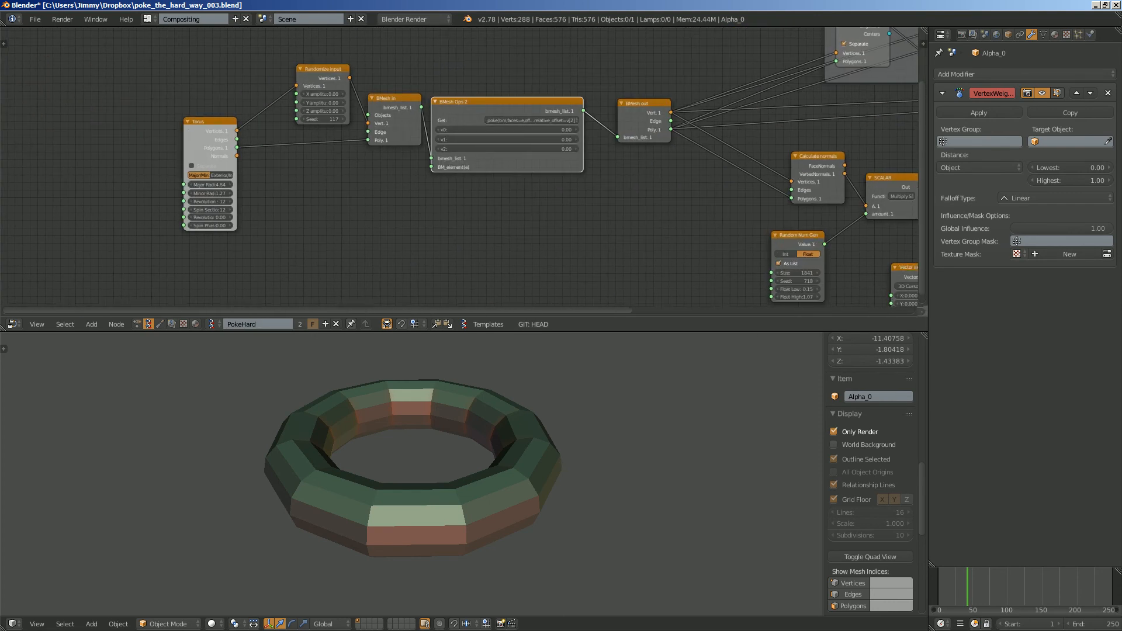
- Space out the Torus, Randomize input, BMesh in, BMesh Ops 2 and BMesh out nodes into a clear chain
scroll(508, 143, up, 2)
drag(169, 125, 120, 142)
drag(300, 57, 227, 59)
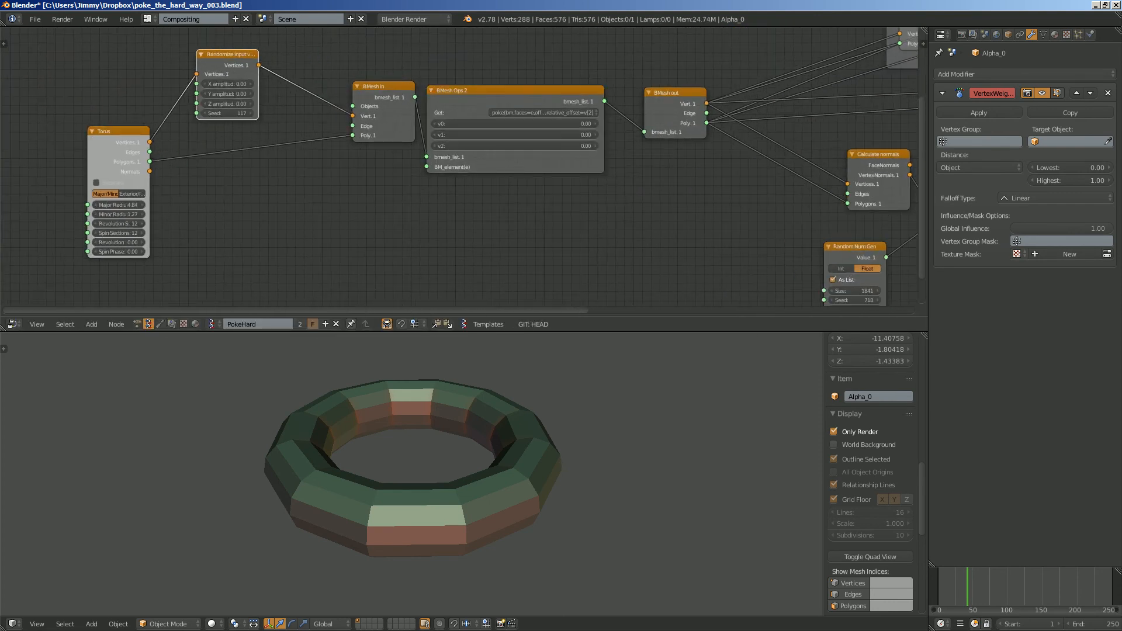
drag(383, 91, 326, 103)
drag(497, 91, 472, 98)
drag(677, 94, 644, 109)
middle_drag(644, 109, 712, 129)
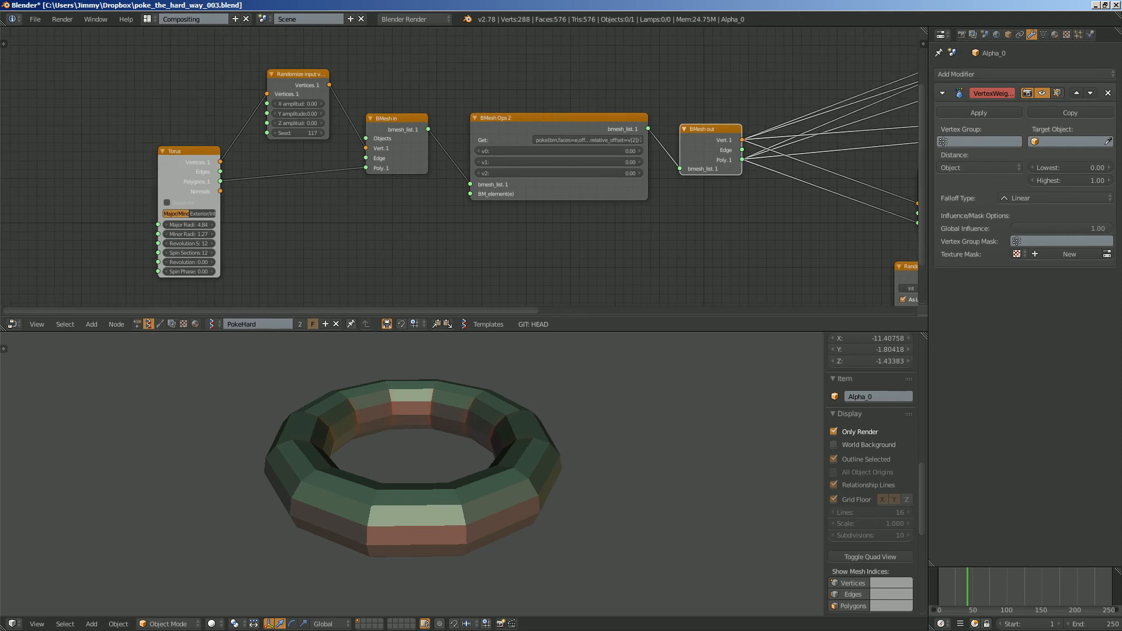
scroll(713, 129, up, 2)
drag(576, 110, 566, 107)
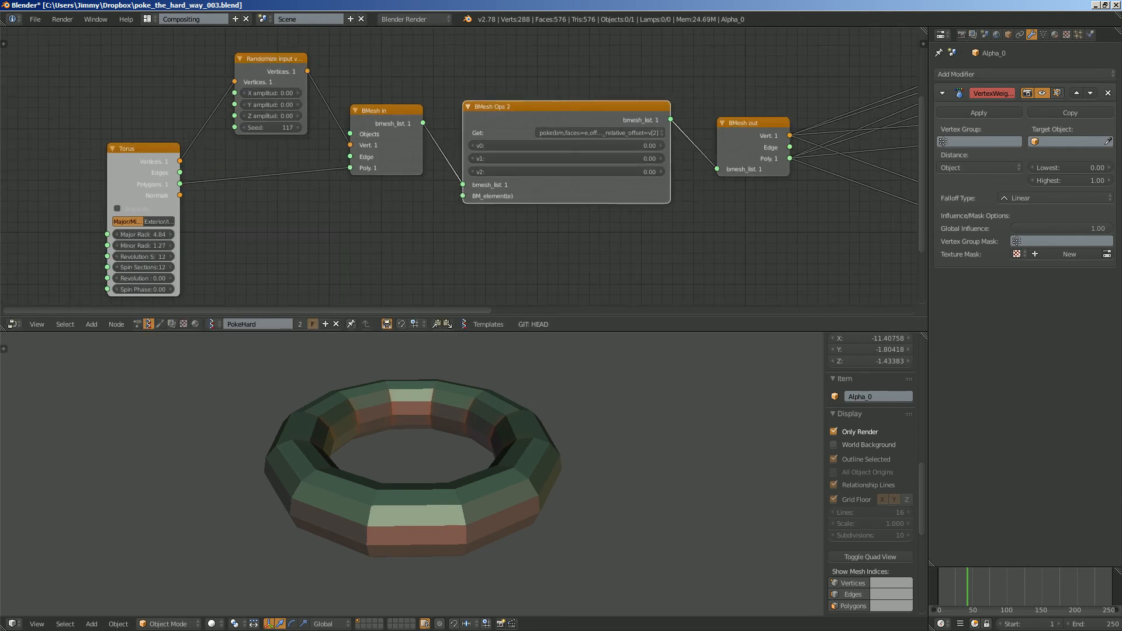
scroll(465, 160, up, 1)
middle_drag(465, 160, 413, 170)
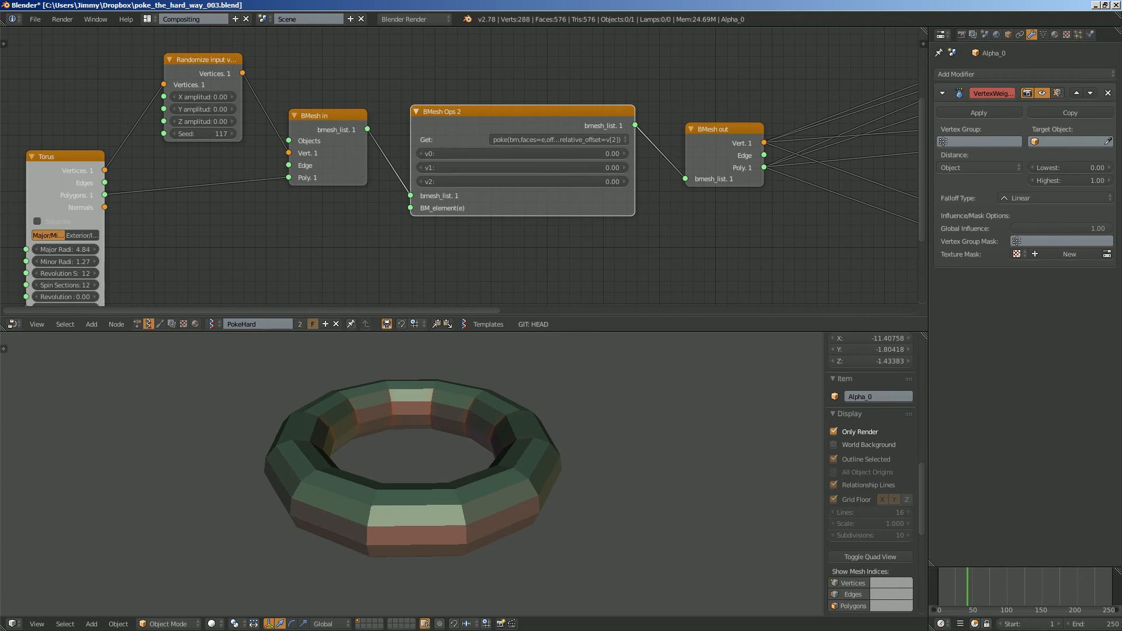
- Try v0 at 2.25, v1 at 0.51 and v2 at 1.59 on the BMesh Ops 2 node
drag(521, 154, 554, 181)
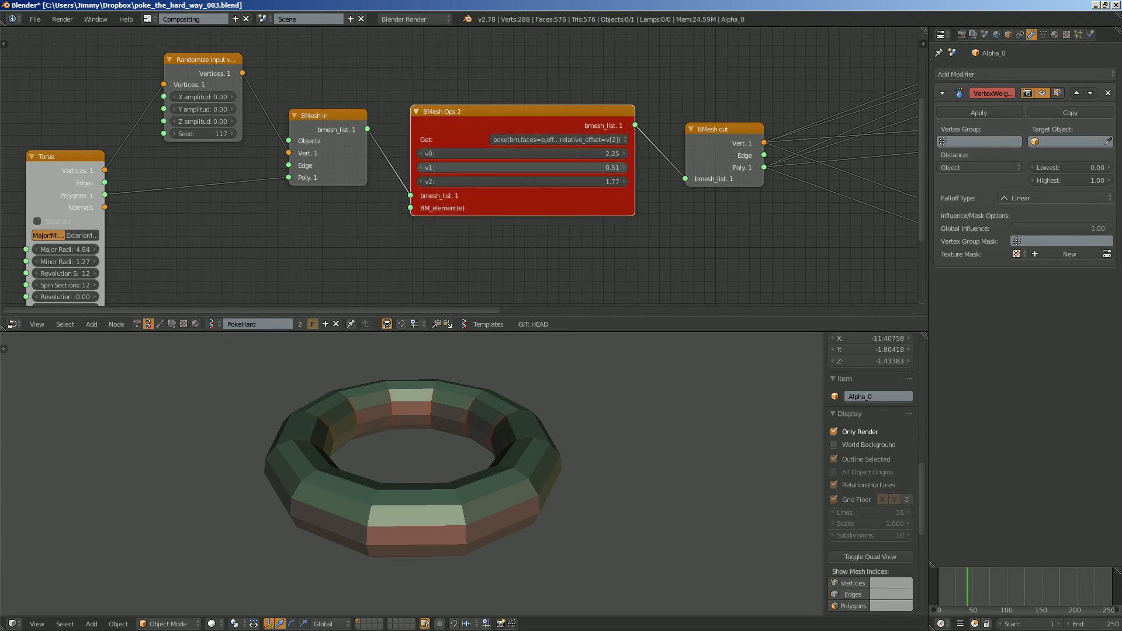
click(559, 140)
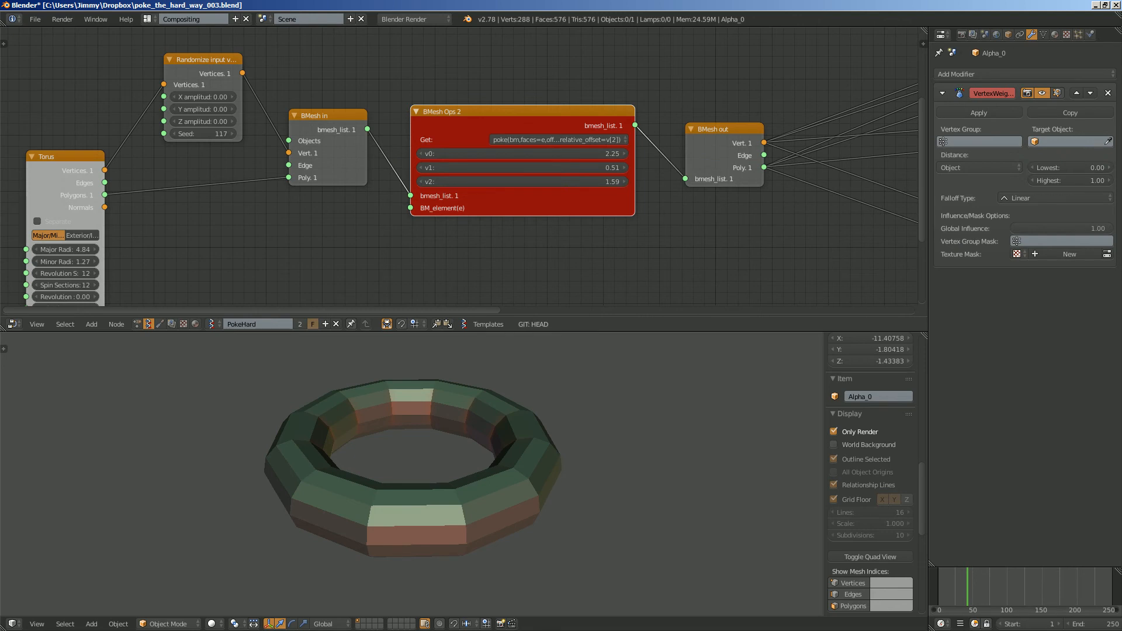
drag(522, 111, 523, 119)
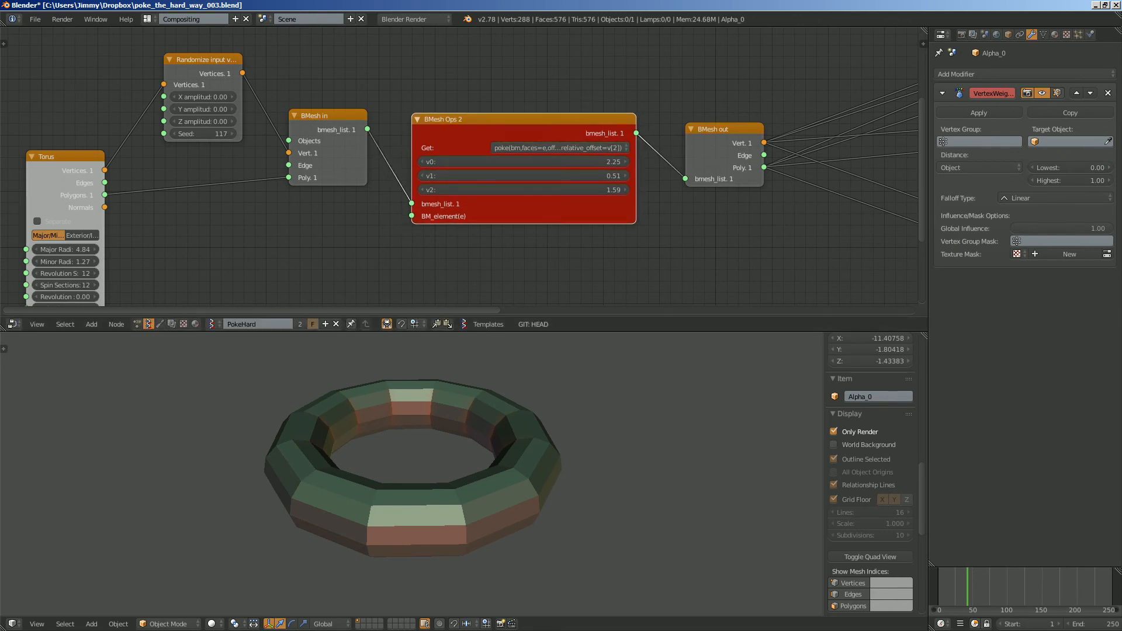
- Tile the Blender window over half of the screen and close the Desktop folder window
key(alt+Tab)
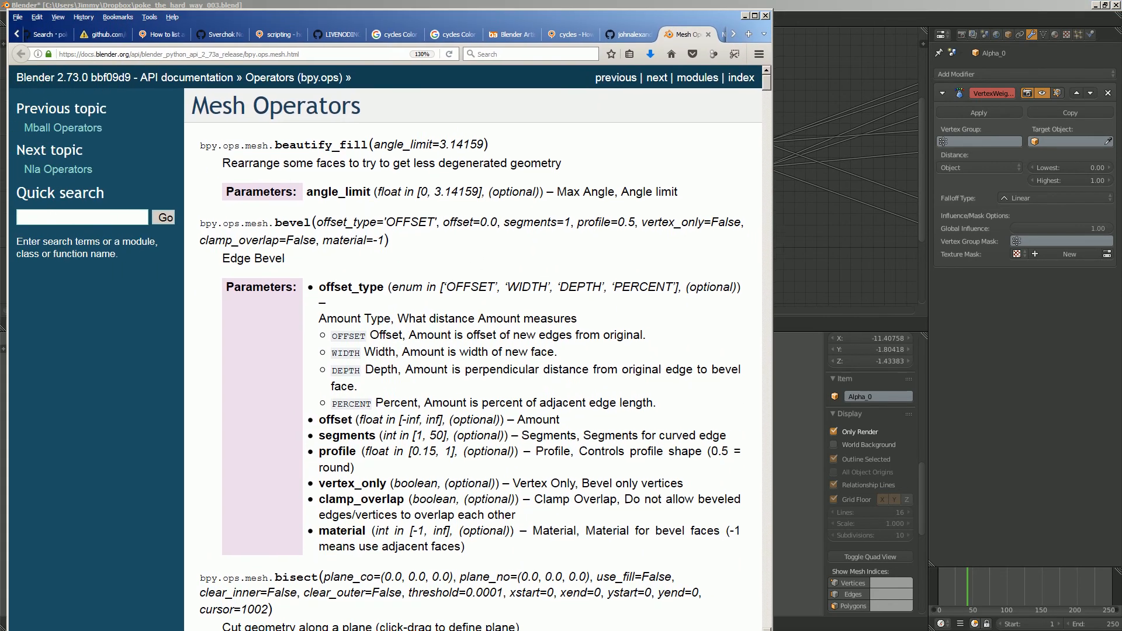
key(super+Down)
key(super+Right)
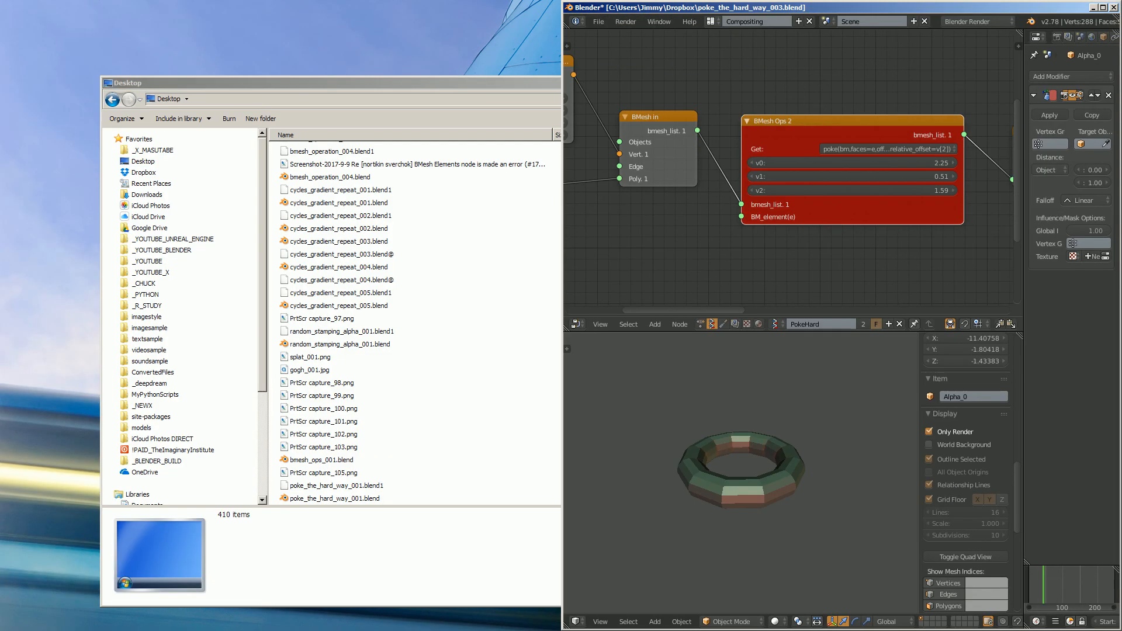
key(super+Left)
key(super+Right)
double_click(108, 83)
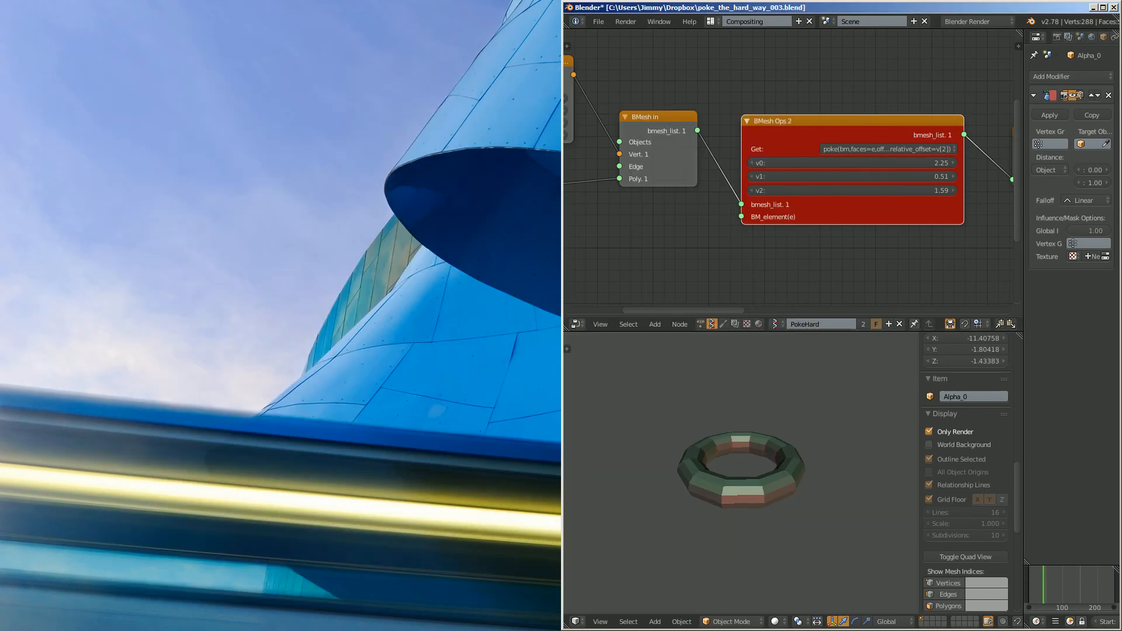
- Switch to the browser, place the Mesh Operators documentation beside Blender at 110% zoom, and look through the operator list
key(alt+Tab)
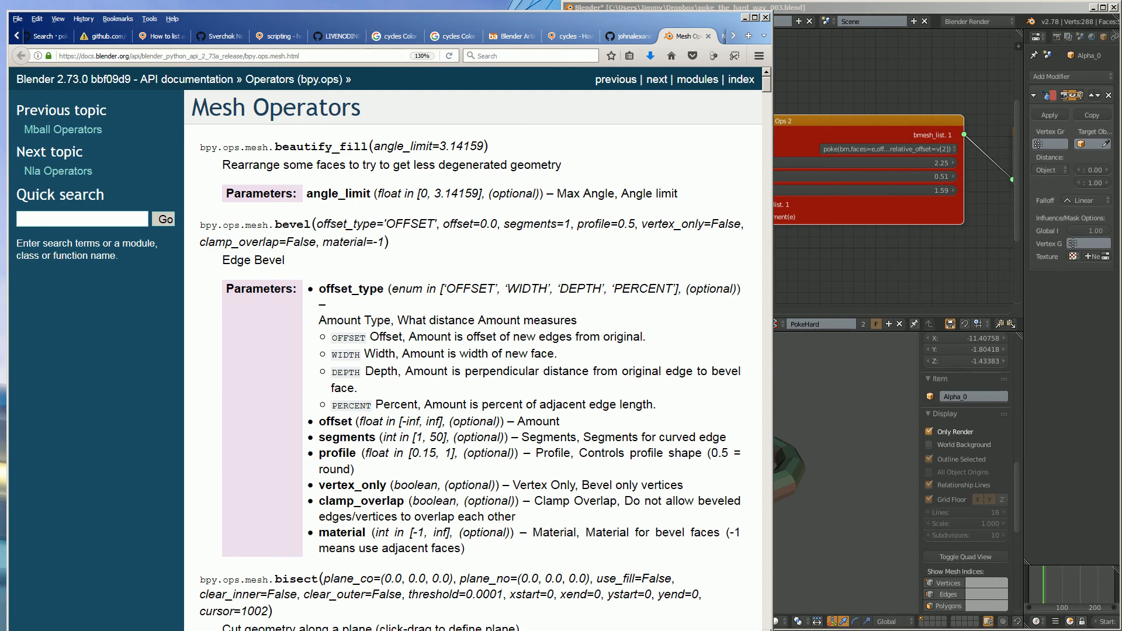
key(super+Left)
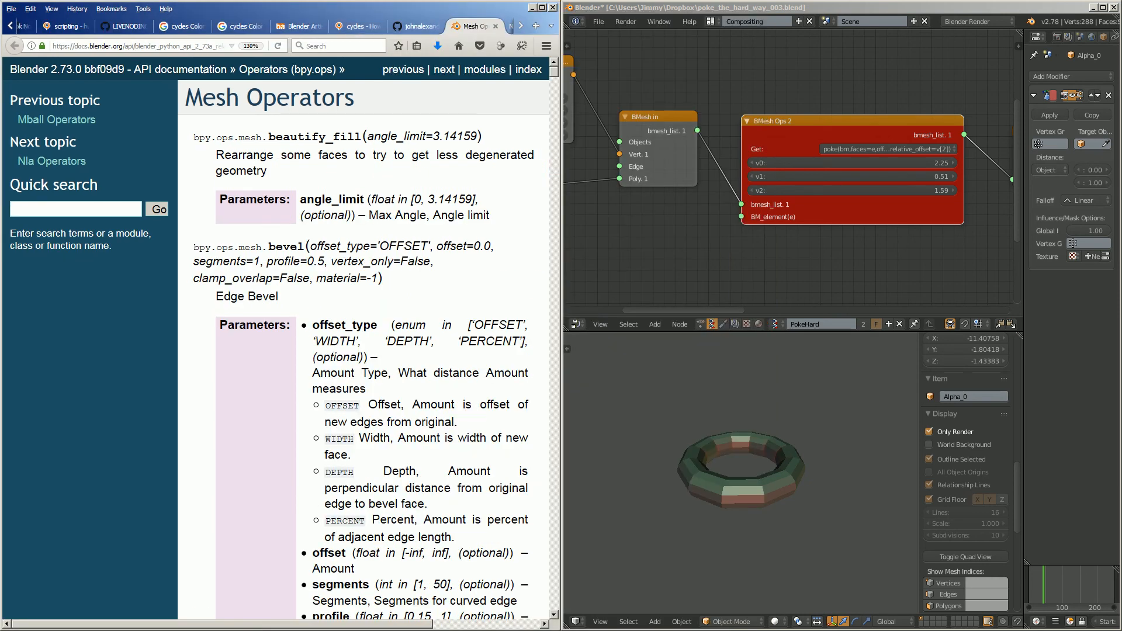
key(ctrl+minus)
key(ctrl+minus)
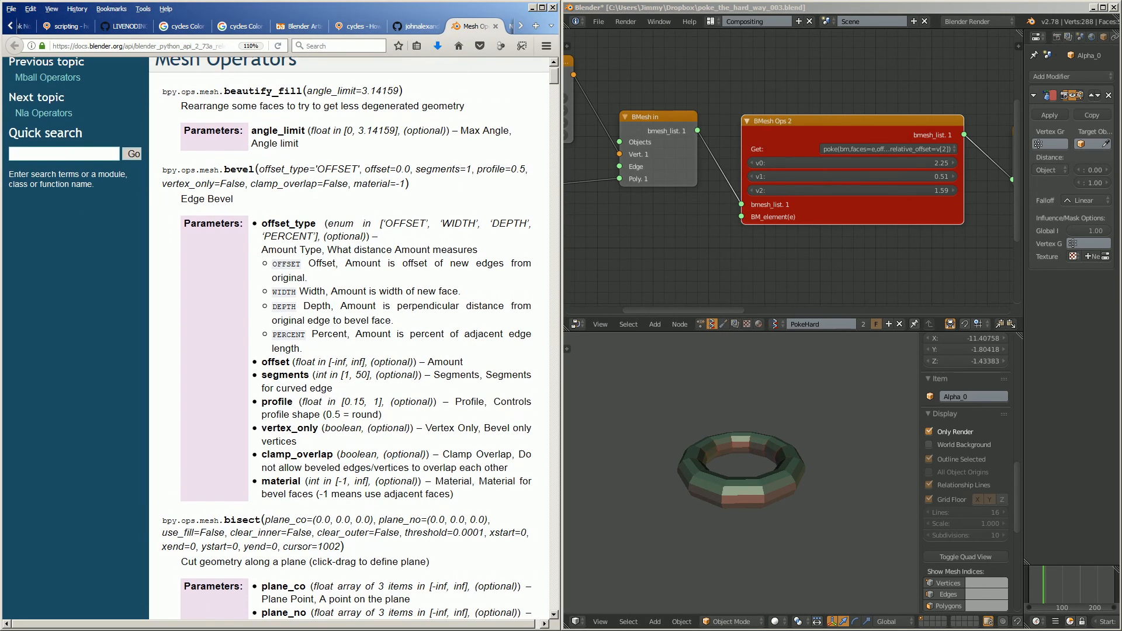
scroll(350, 339, down, 20)
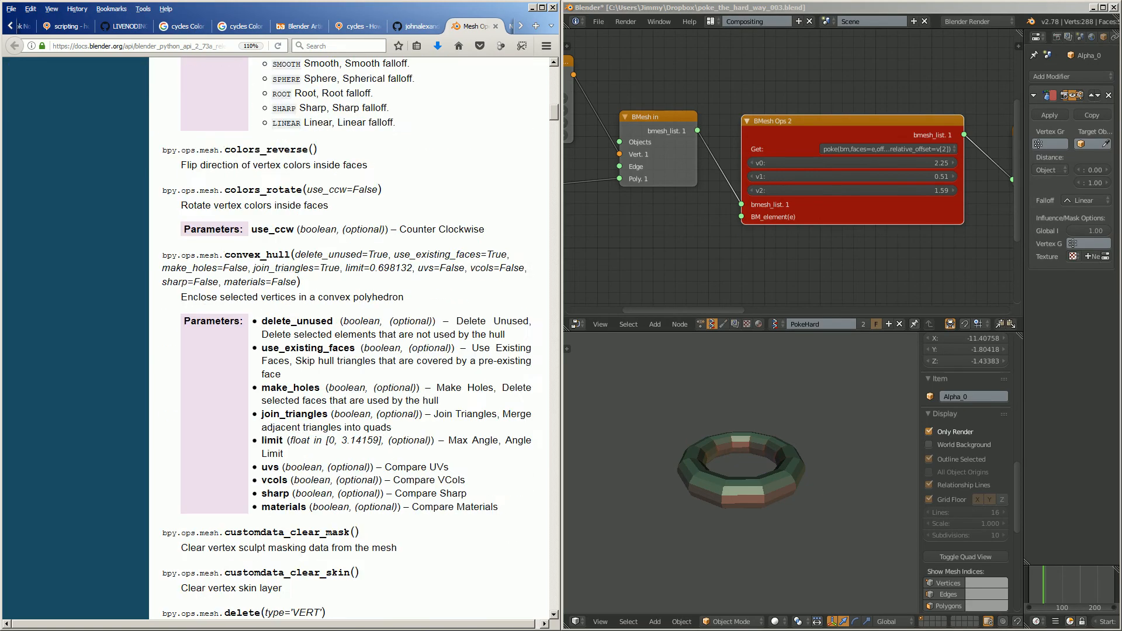
scroll(349, 338, down, 6)
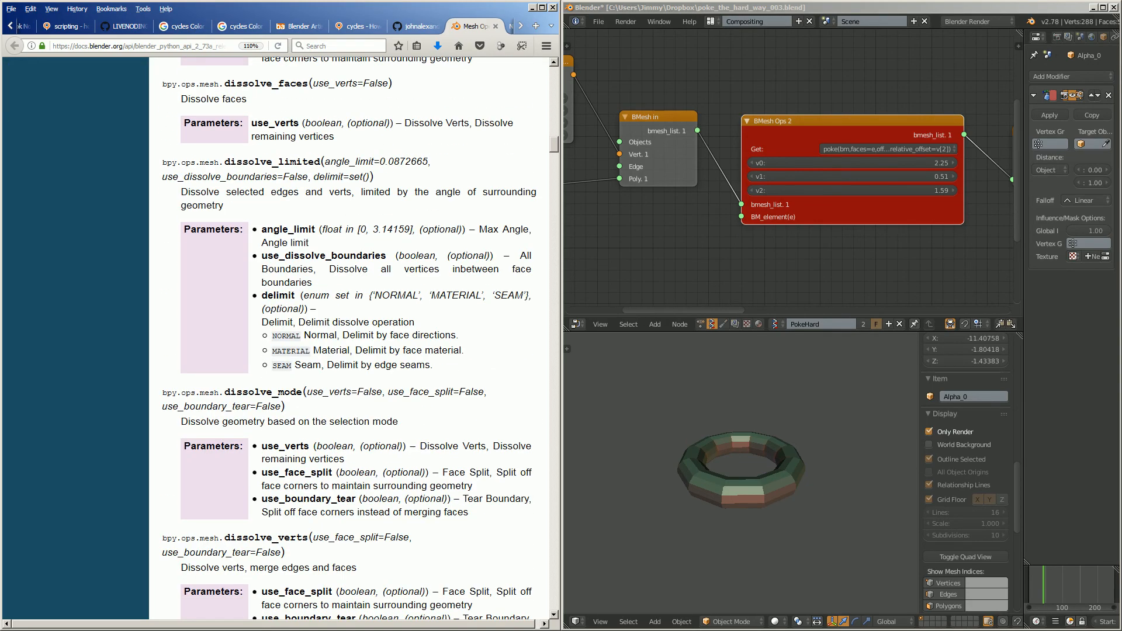
scroll(349, 339, down, 3)
scroll(349, 339, up, 20)
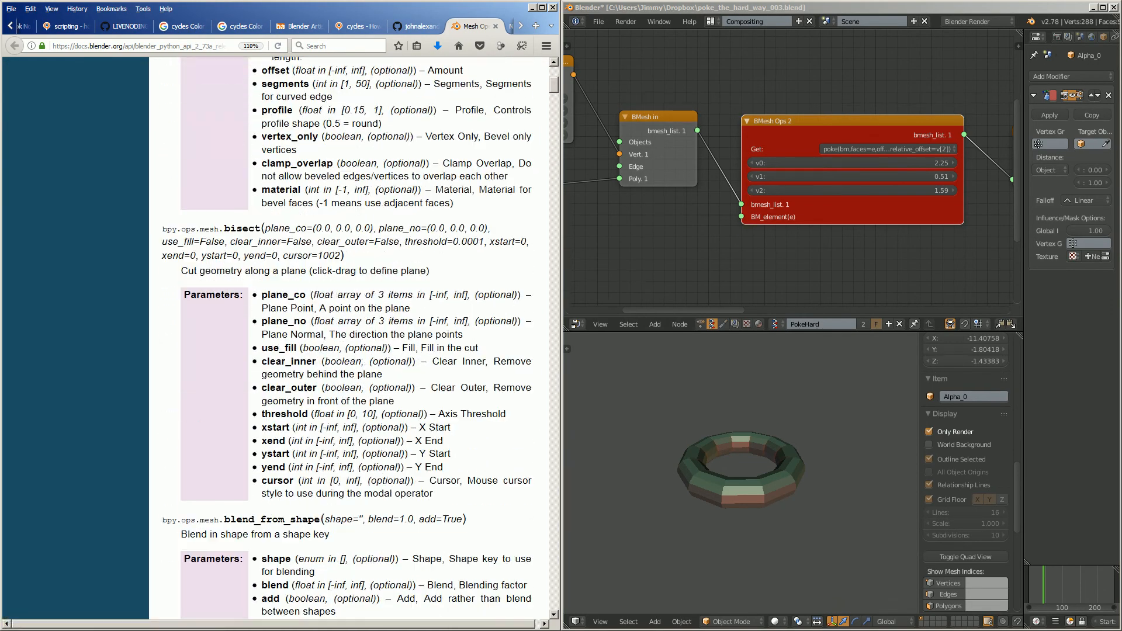
scroll(349, 338, up, 10)
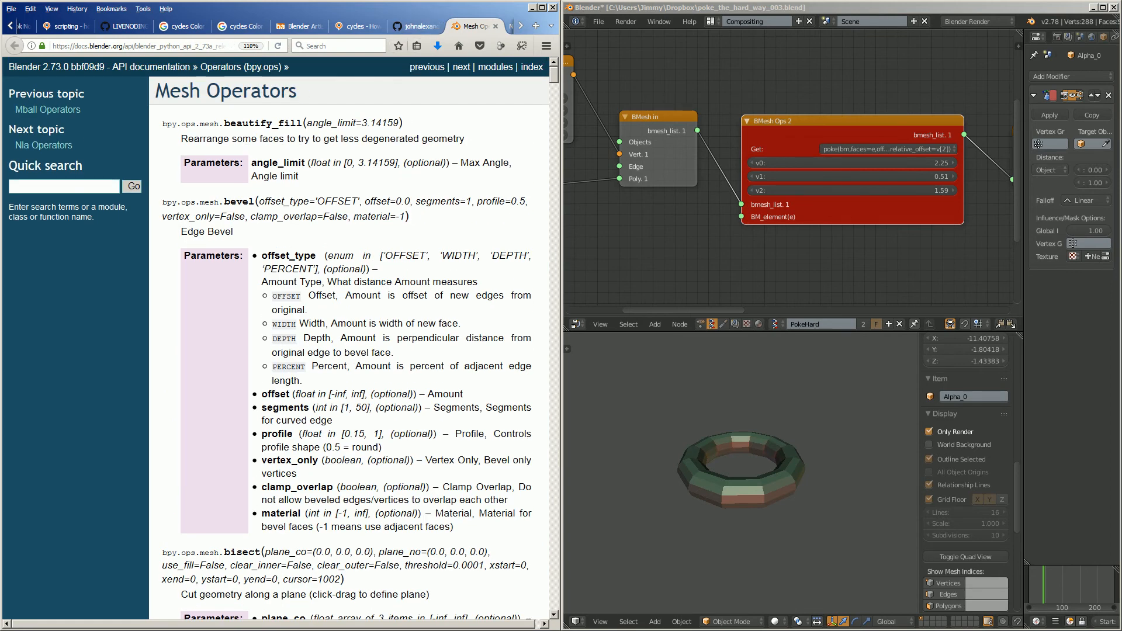
- Put the documentation window away and return to a maximized Blender window
drag(403, 9, 0, 64)
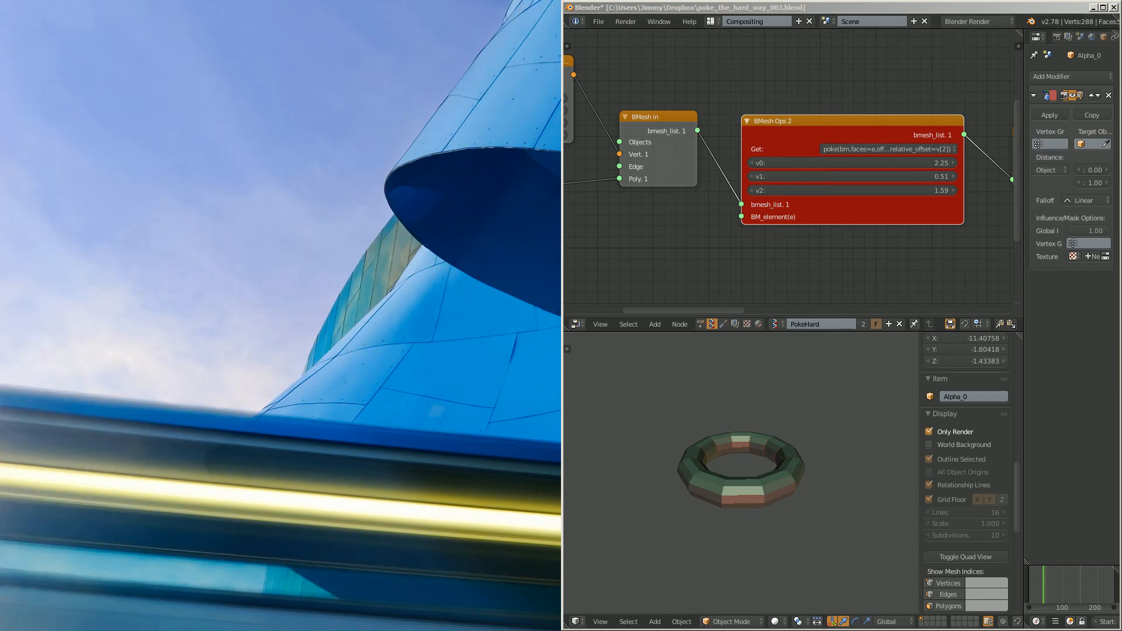
double_click(672, 7)
scroll(468, 170, down, 2)
scroll(260, 180, up, 2)
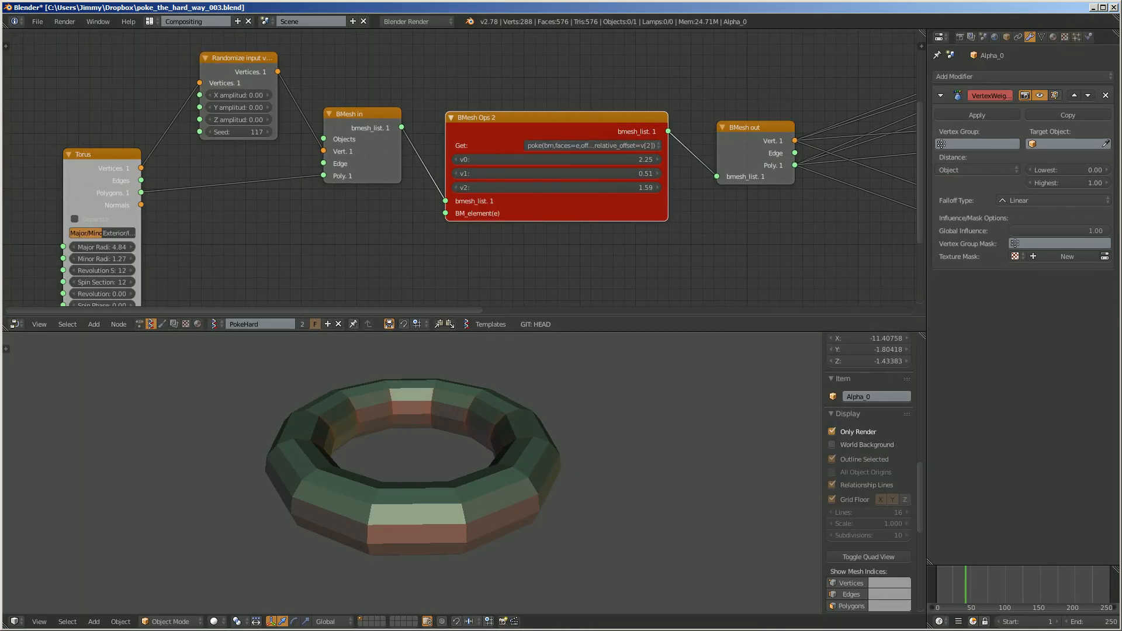
- Nudge the BMesh Ops 2 node between BMesh in and BMesh out and inspect its Get operation up close
drag(550, 118, 569, 111)
middle_drag(569, 176, 599, 159)
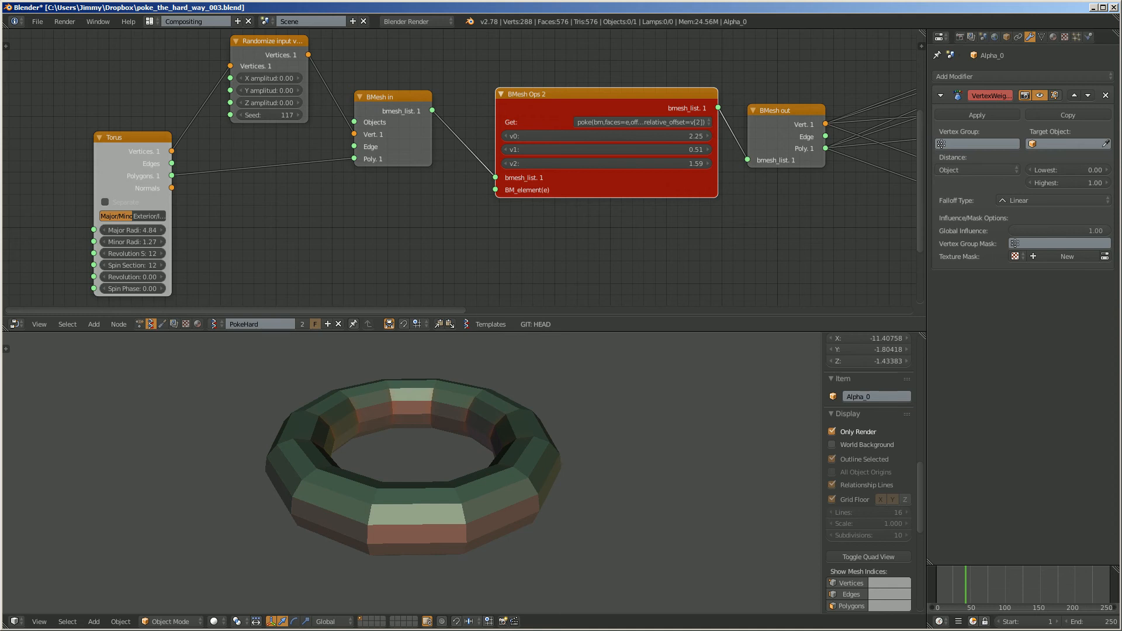
middle_drag(555, 152, 497, 148)
scroll(492, 151, down, 1)
scroll(497, 148, up, 4)
click(507, 118)
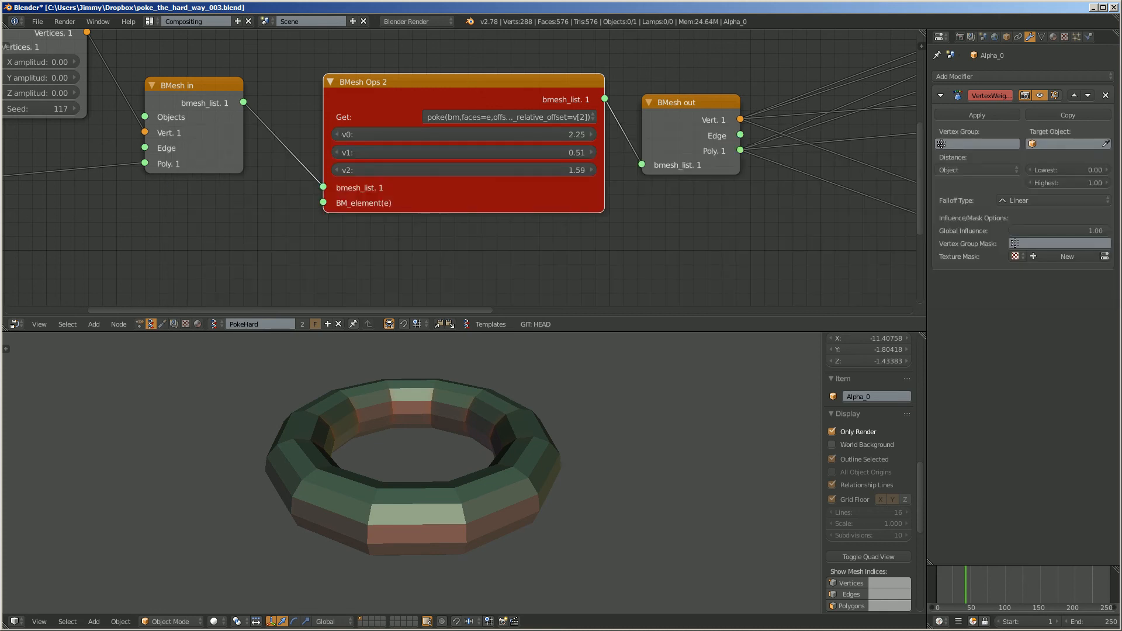
drag(404, 83, 394, 89)
middle_drag(472, 154, 463, 175)
scroll(465, 176, up, 1)
scroll(461, 166, down, 2)
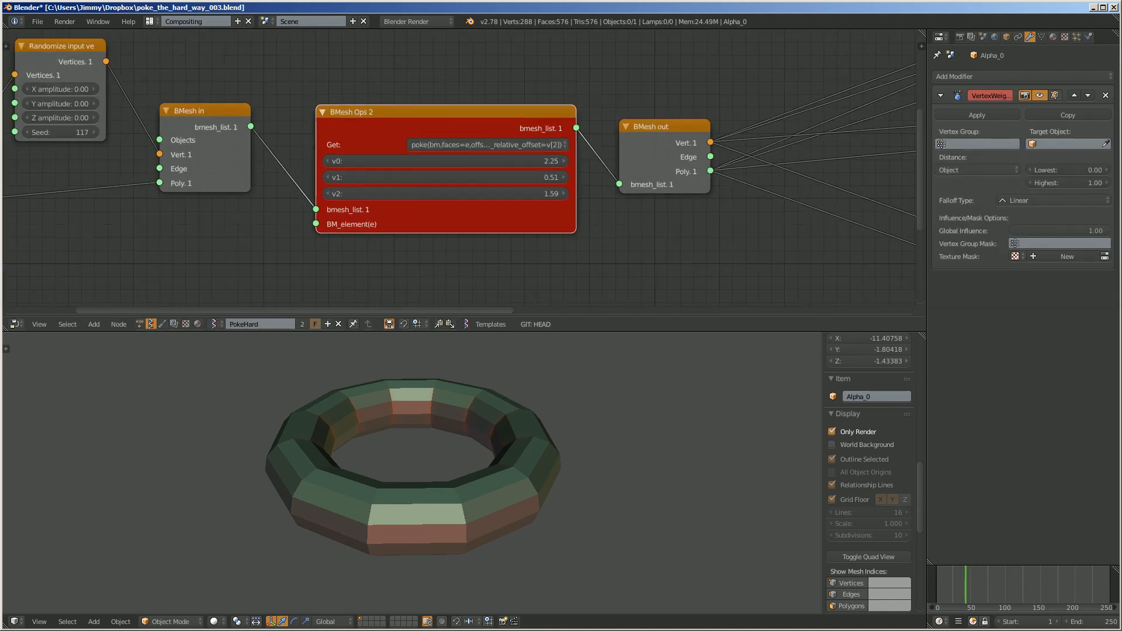
- Try v0 at 3.00, v1 at -0.54 and v2 at 1.44 on BMesh Ops 2, refreshing the tree at about frame 20
scroll(497, 179, up, 3)
drag(474, 158, 489, 158)
drag(488, 178, 470, 199)
scroll(470, 199, down, 2)
middle_drag(470, 198, 511, 178)
scroll(450, 184, down, 3)
click(951, 586)
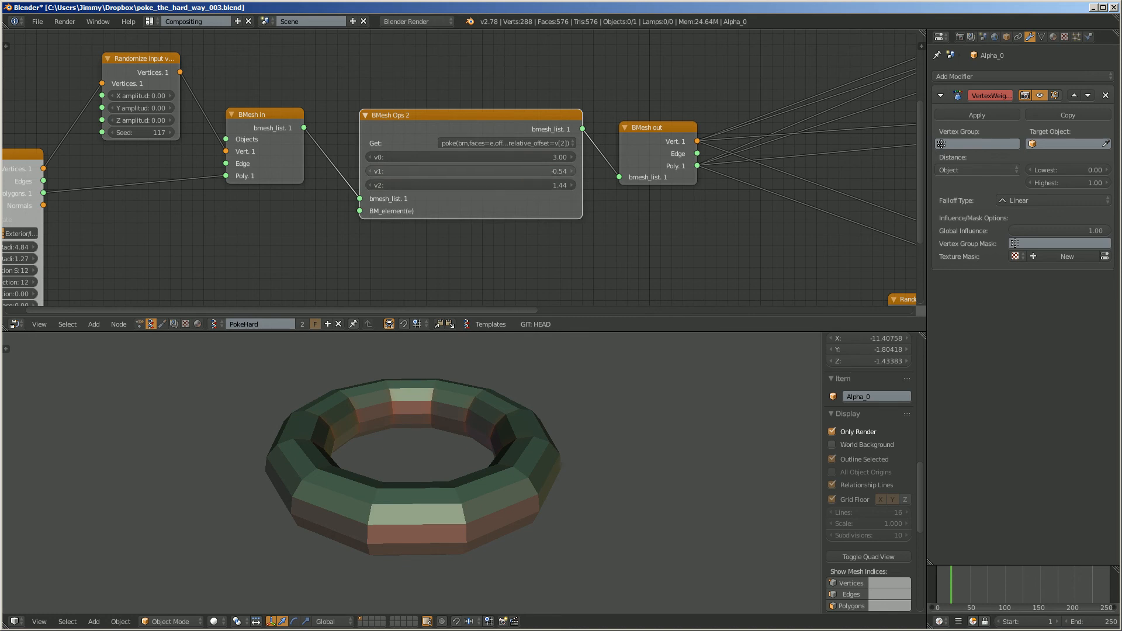
- Reset v0, v1 and v2 of BMesh Ops 2 to 0 and refresh the tree by moving to about frame 42
drag(468, 115, 467, 143)
drag(468, 184, 467, 198)
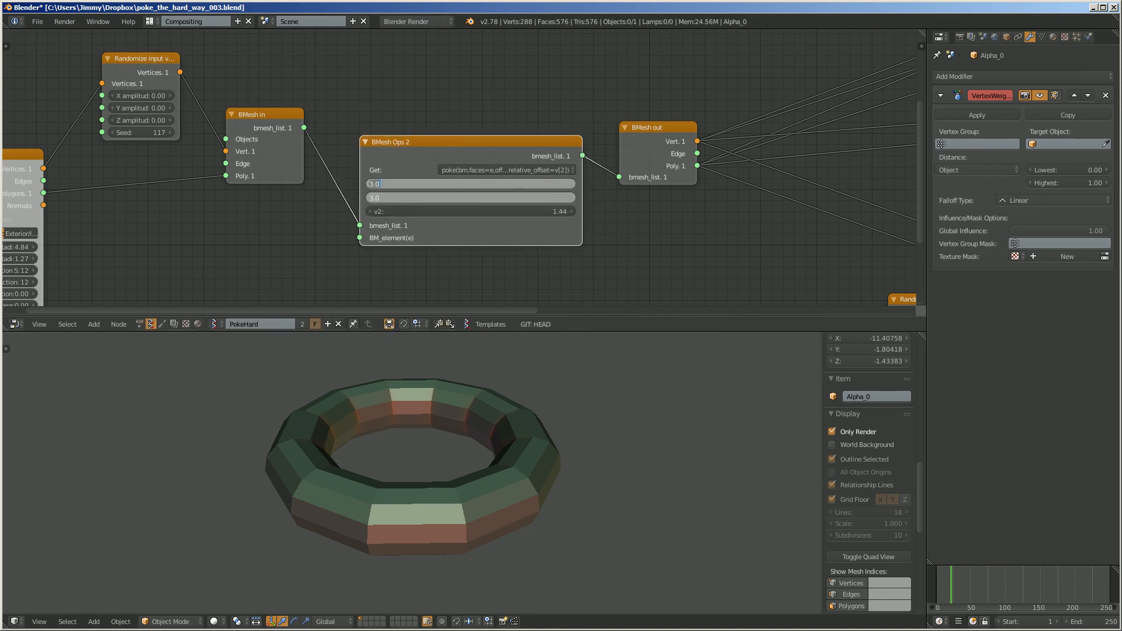
text(0)
key(Return)
click(468, 211)
text(0)
key(Return)
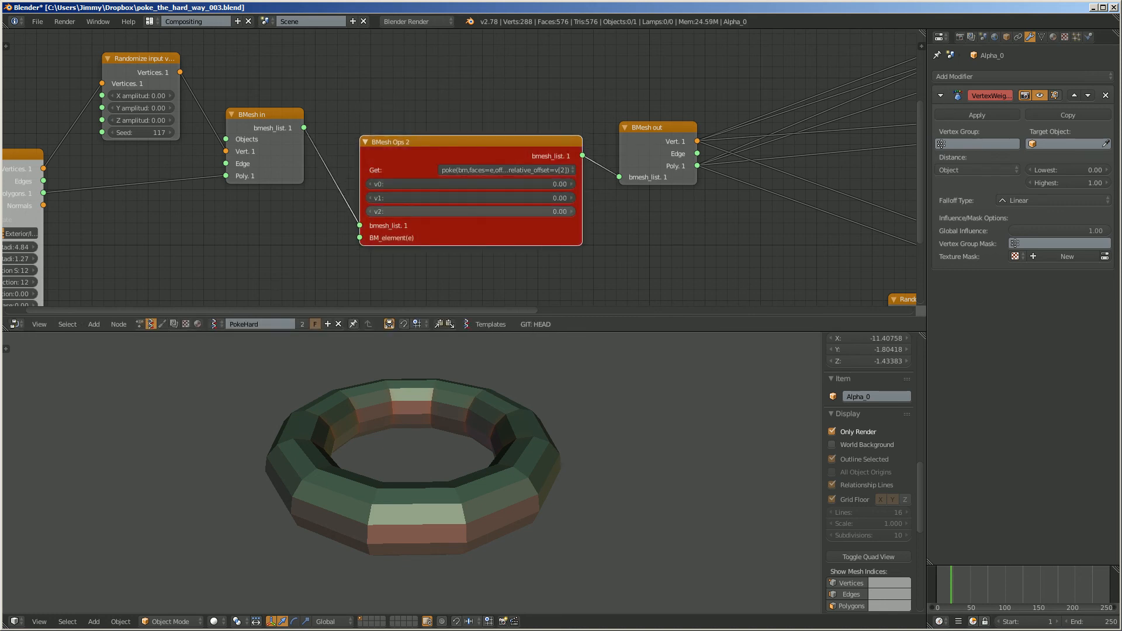
click(967, 587)
- Move the Torus node farther away from the Randomize input and BMesh in nodes
scroll(460, 168, down, 3)
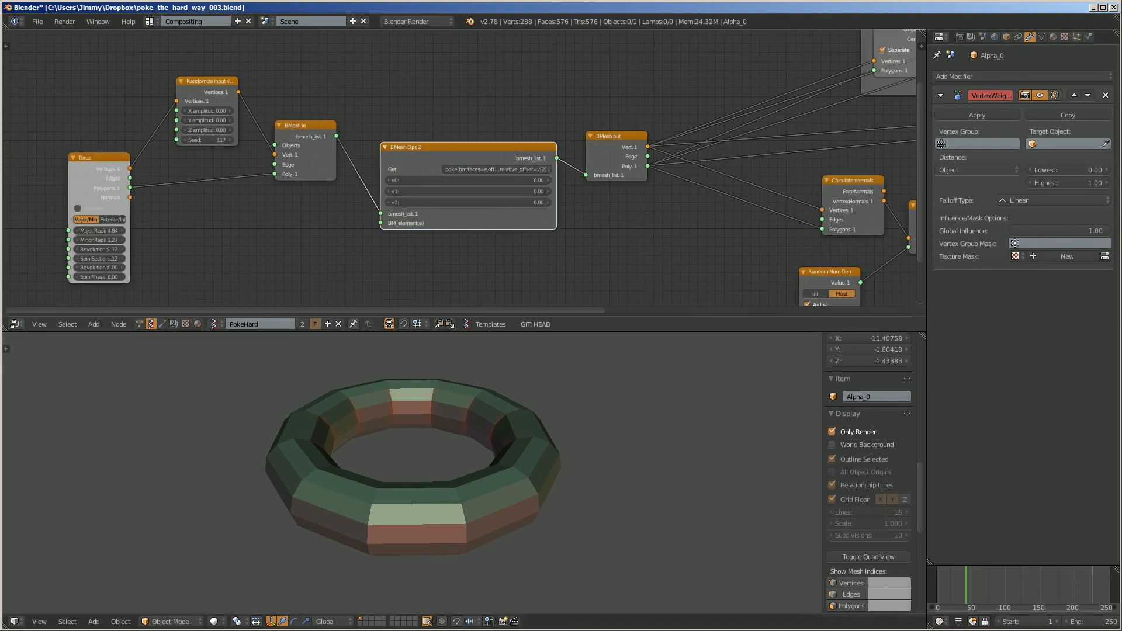
scroll(460, 168, down, 1)
middle_drag(460, 169, 502, 139)
drag(167, 131, 132, 129)
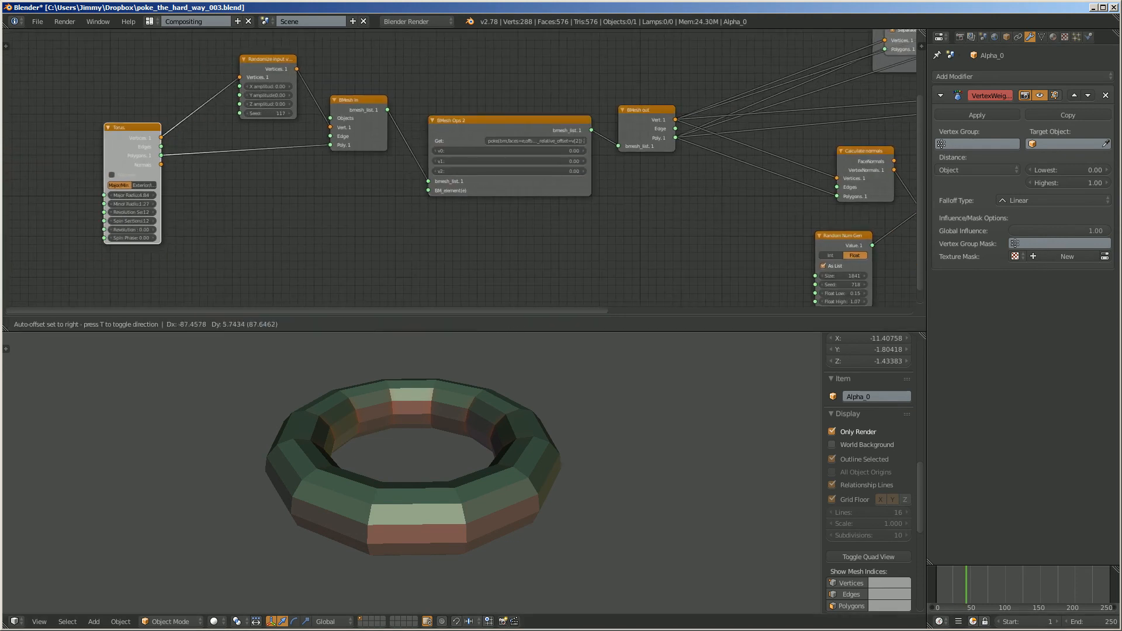
middle_drag(193, 176, 213, 184)
- Set the Torus node's Revolution Sections to 13 and view the ring from another angle
mouse_move(374, 432)
middle_down()
mouse_move(375, 453)
mouse_move(362, 446)
middle_up()
scroll(461, 162, up, 1)
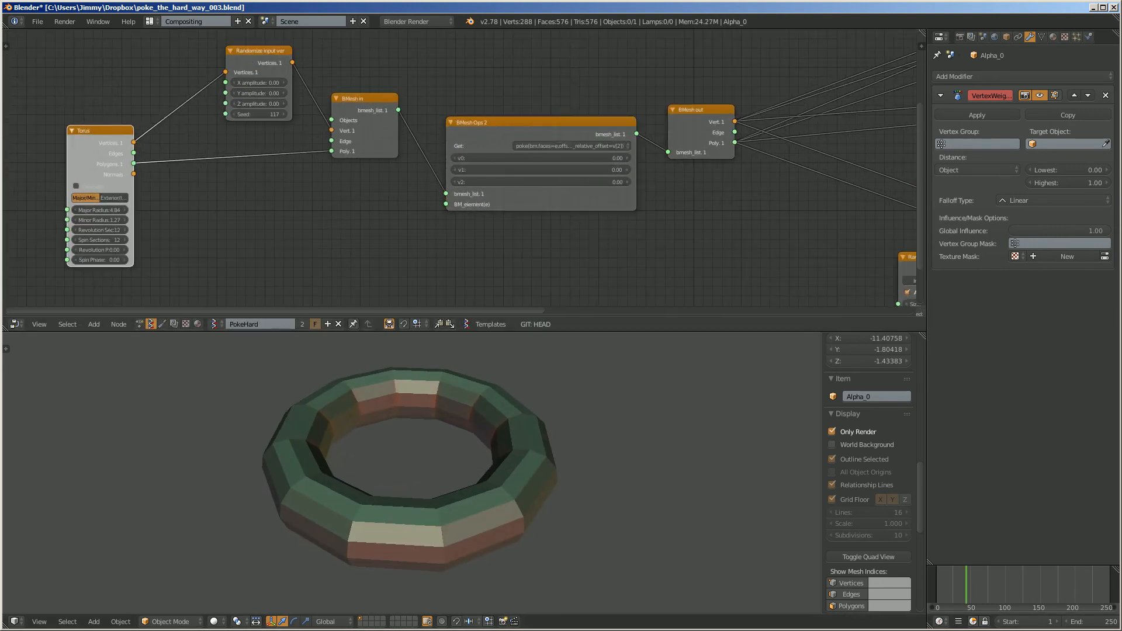
drag(99, 230, 105, 229)
middle_drag(170, 234, 168, 234)
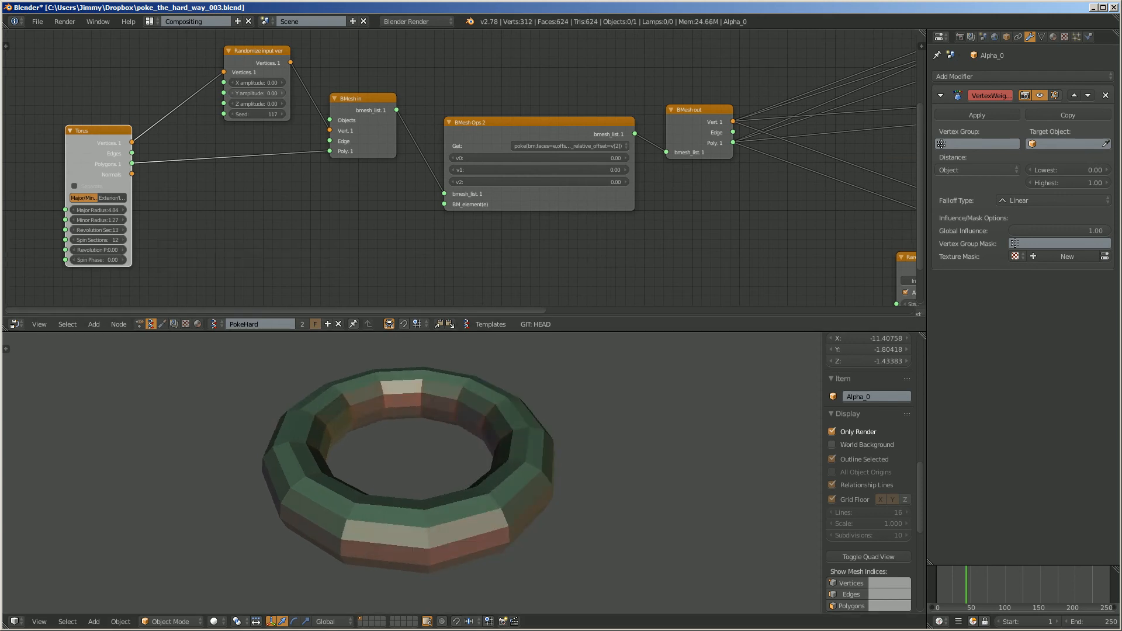
mouse_move(257, 83)
mouse_down()
mouse_move(257, 104)
mouse_move(281, 104)
mouse_move(254, 104)
mouse_up()
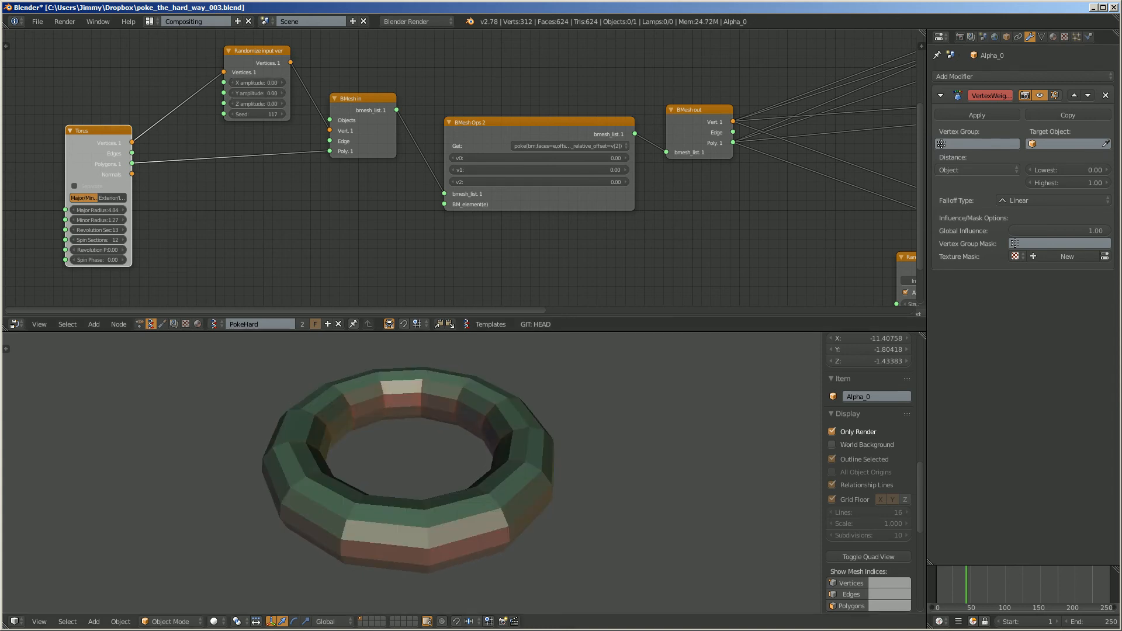
mouse_move(409, 467)
middle_down()
mouse_move(424, 445)
mouse_move(407, 463)
middle_up()
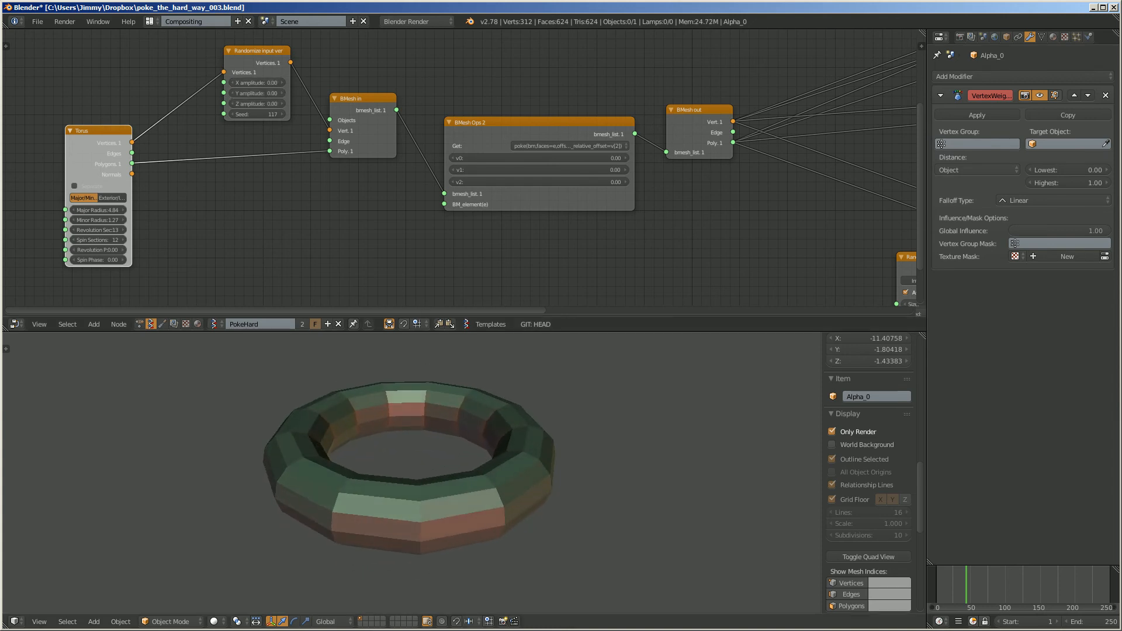
- Turn off Only Render and Matcap in the 3D view's display settings
click(833, 432)
middle_drag(526, 456, 514, 459)
key(a)
scroll(869, 523, down, 12)
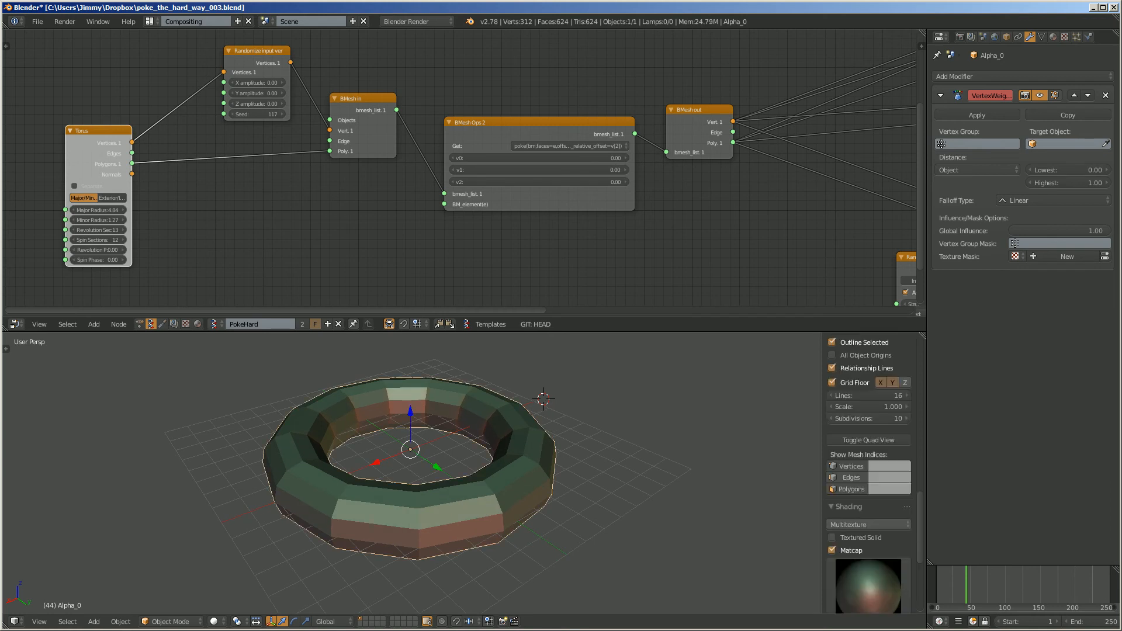
click(832, 387)
middle_drag(724, 409, 703, 414)
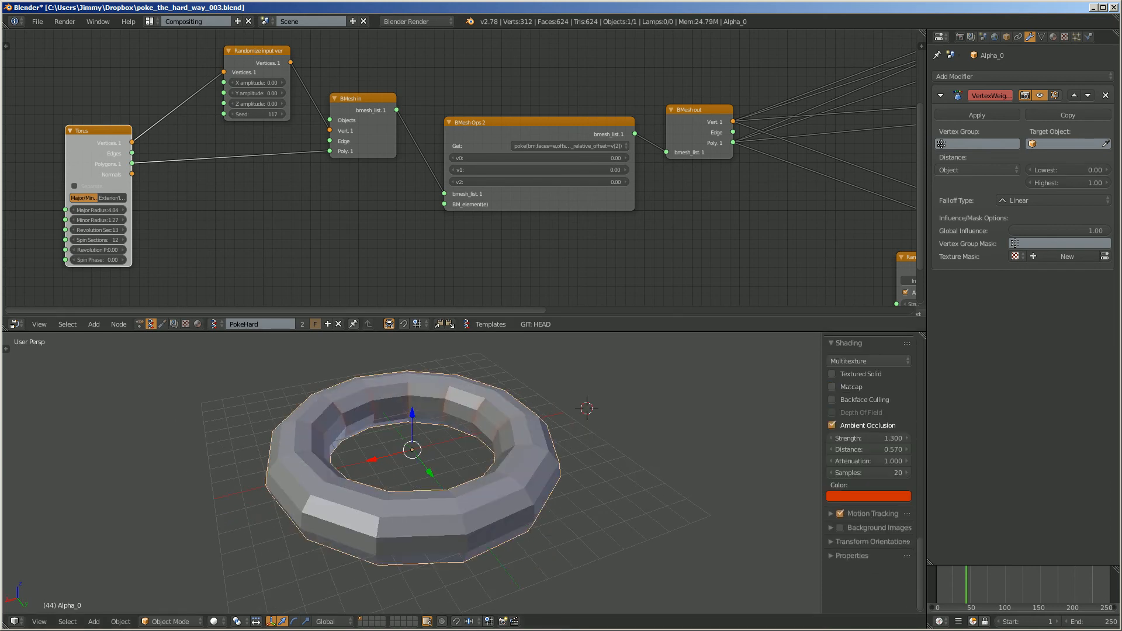
- Enable Wire and Draw All Edges in the display settings of Alpha_0 and deselect the object
click(1006, 37)
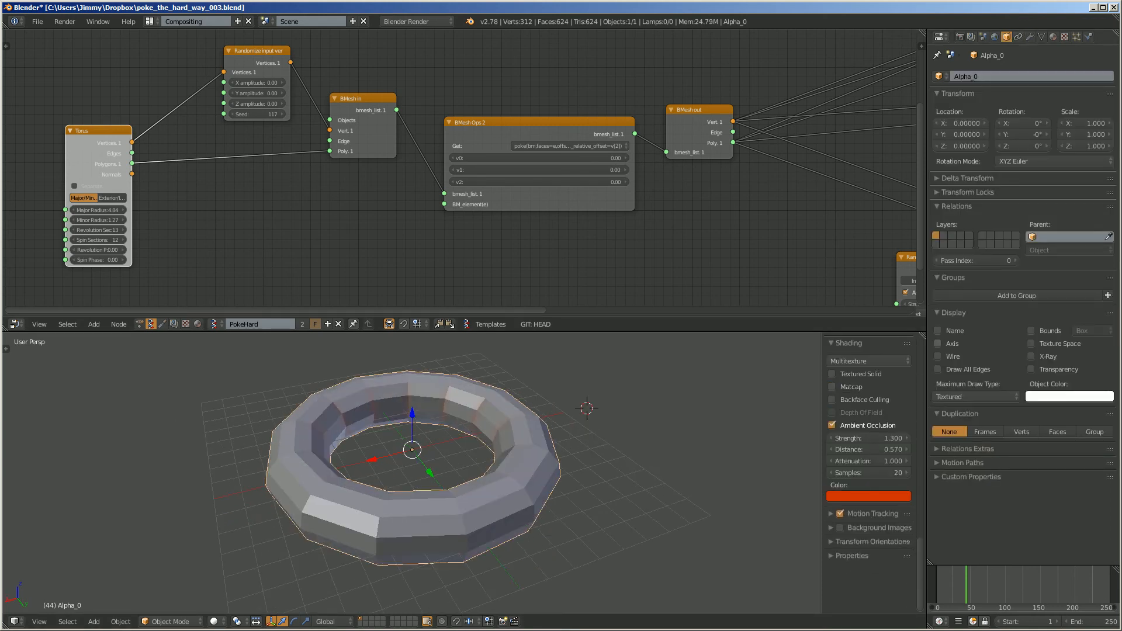
click(938, 356)
click(939, 370)
mouse_move(590, 467)
middle_down()
mouse_move(627, 456)
mouse_move(608, 460)
middle_up()
scroll(627, 456, up, 3)
key(a)
scroll(608, 459, down, 3)
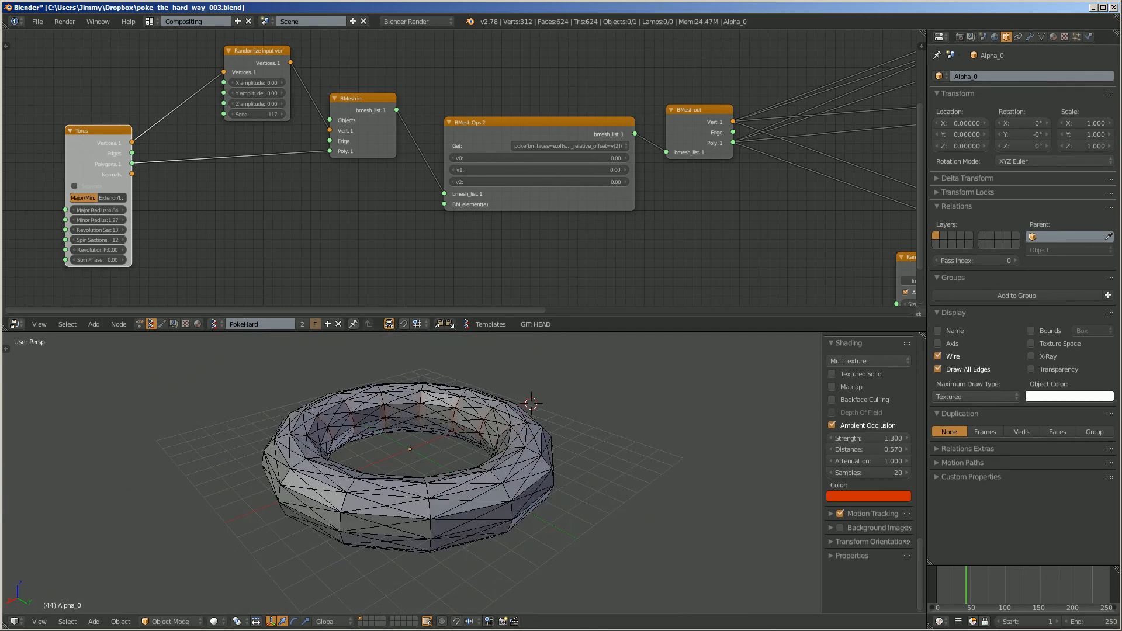
- Turn off Ambient Occlusion in the 3D view's shading settings
middle_drag(731, 246, 100, 110)
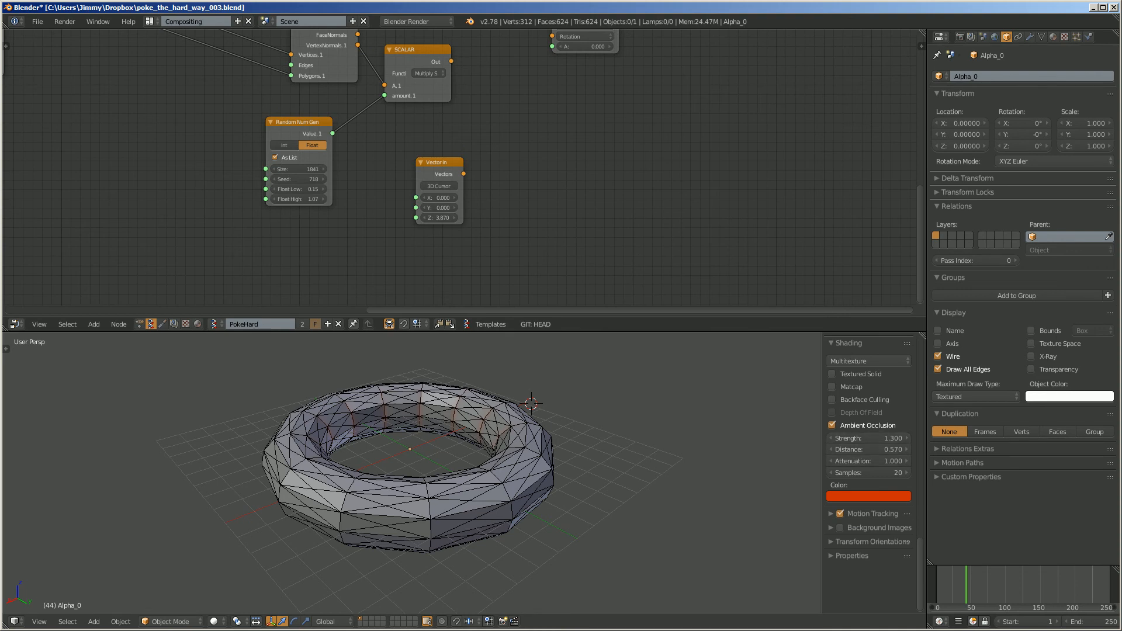
click(833, 425)
middle_drag(713, 438, 707, 455)
scroll(515, 175, up, 5)
- Link the Vectors output of Vector in to the Location input of Matrix in and set Vector in's Z to 0.210
middle_drag(514, 175, 559, 218)
click(475, 196)
scroll(475, 195, down, 4)
scroll(475, 195, down, 1)
middle_drag(475, 196, 441, 244)
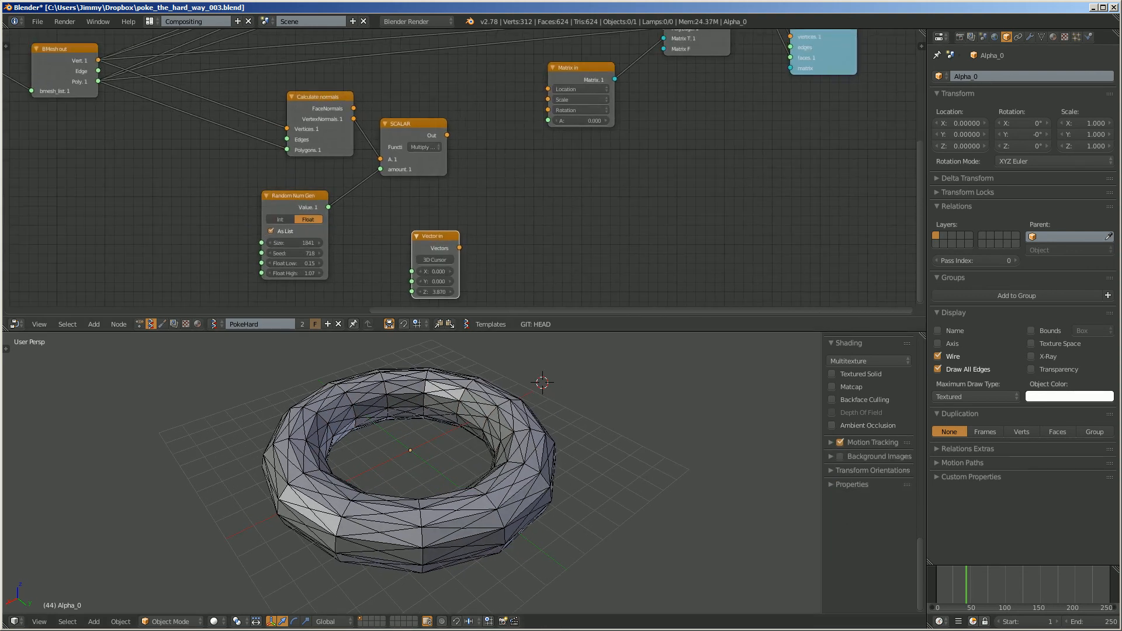
scroll(459, 170, up, 1)
drag(498, 201, 539, 115)
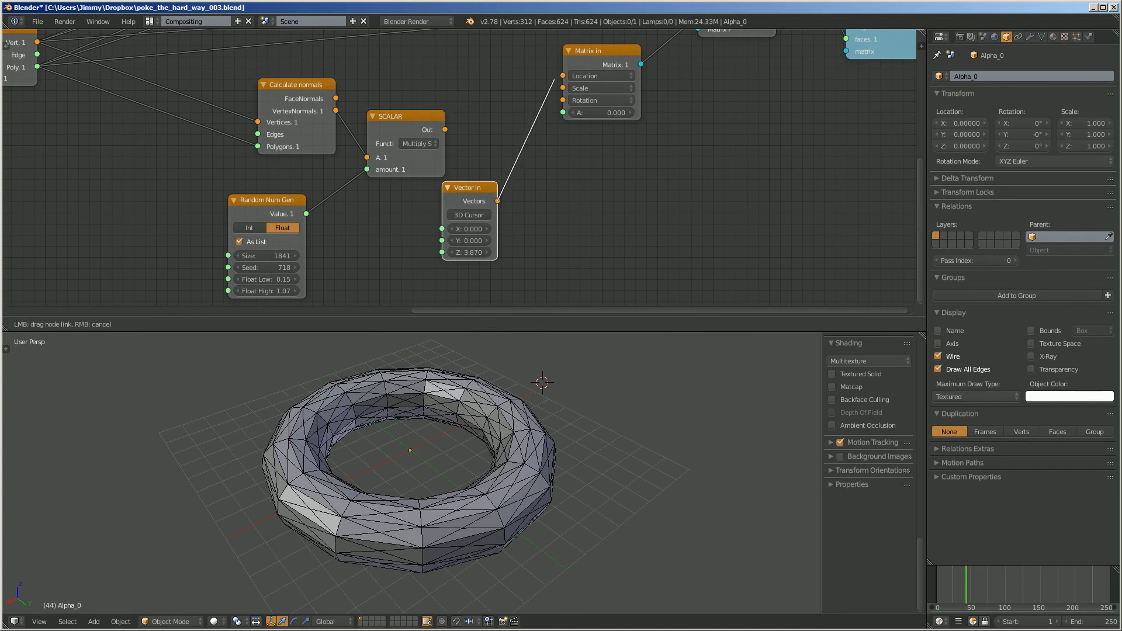
drag(563, 76, 563, 76)
mouse_move(470, 252)
mouse_down()
mouse_move(439, 252)
mouse_move(470, 252)
mouse_up()
- Spread out the Vector in, Calculate normals and Random Num Gen nodes around the SCALAR node
drag(470, 188, 487, 209)
scroll(486, 209, down, 3)
middle_drag(486, 209, 499, 244)
scroll(409, 175, up, 2)
drag(323, 131, 311, 135)
drag(296, 238, 312, 229)
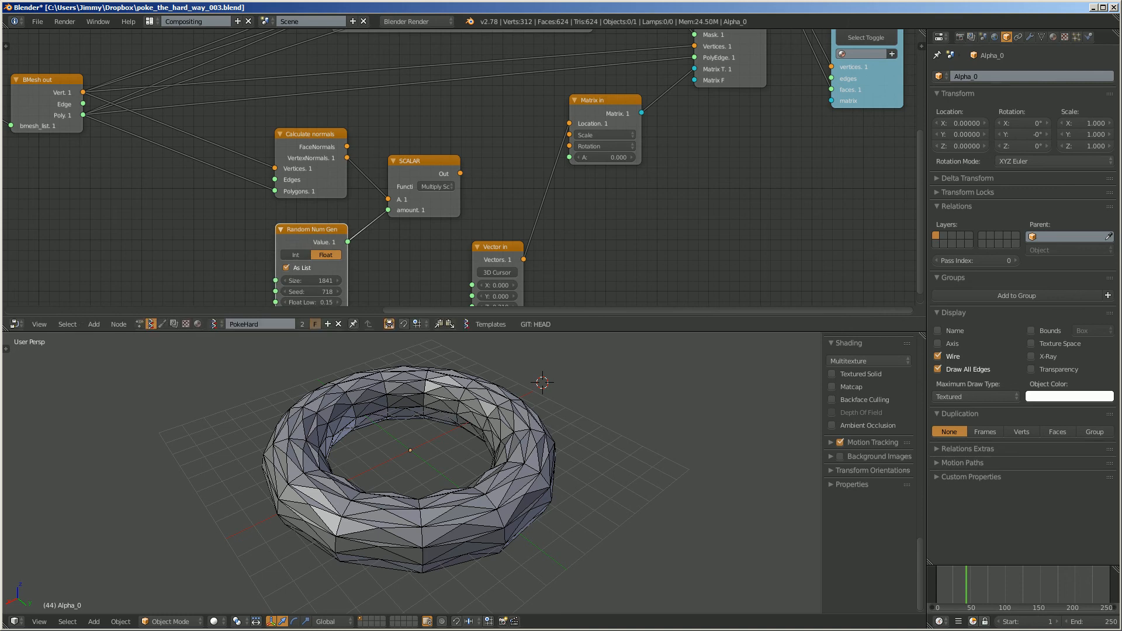
- Link the SCALAR node's Out to the Location input of Matrix in, replacing the Vector in link
drag(460, 174, 490, 165)
drag(569, 124, 570, 124)
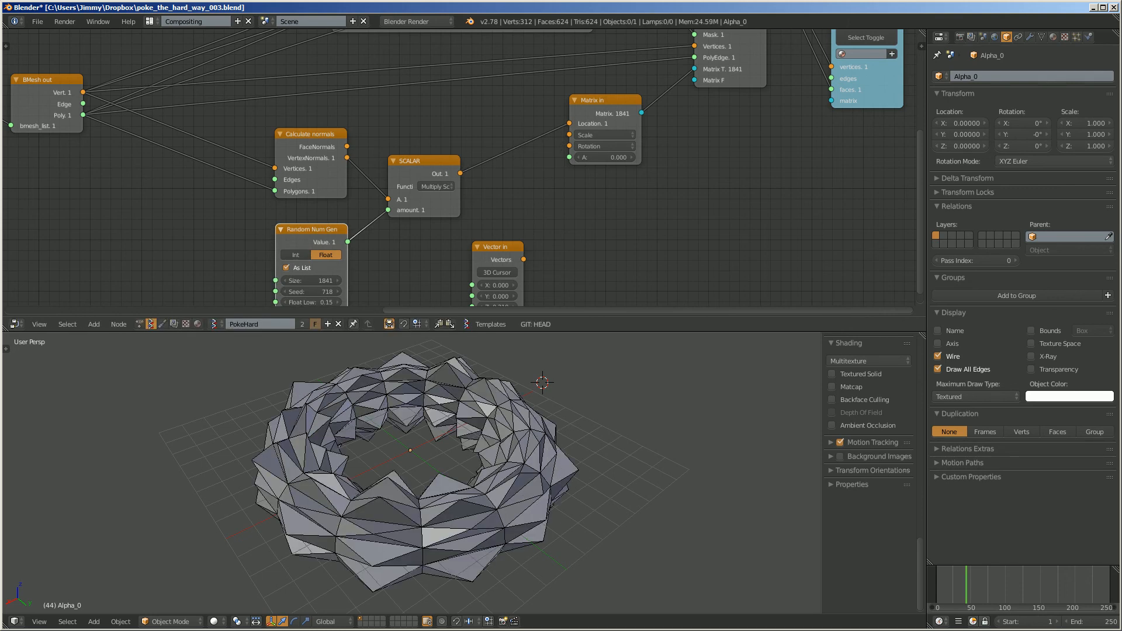
middle_drag(503, 462, 535, 439)
middle_drag(468, 233, 494, 198)
- Disconnect Random Num Gen from the SCALAR node and try manual amounts such as -0.42
drag(330, 195, 271, 198)
ctrl+right_drag(362, 176, 363, 208)
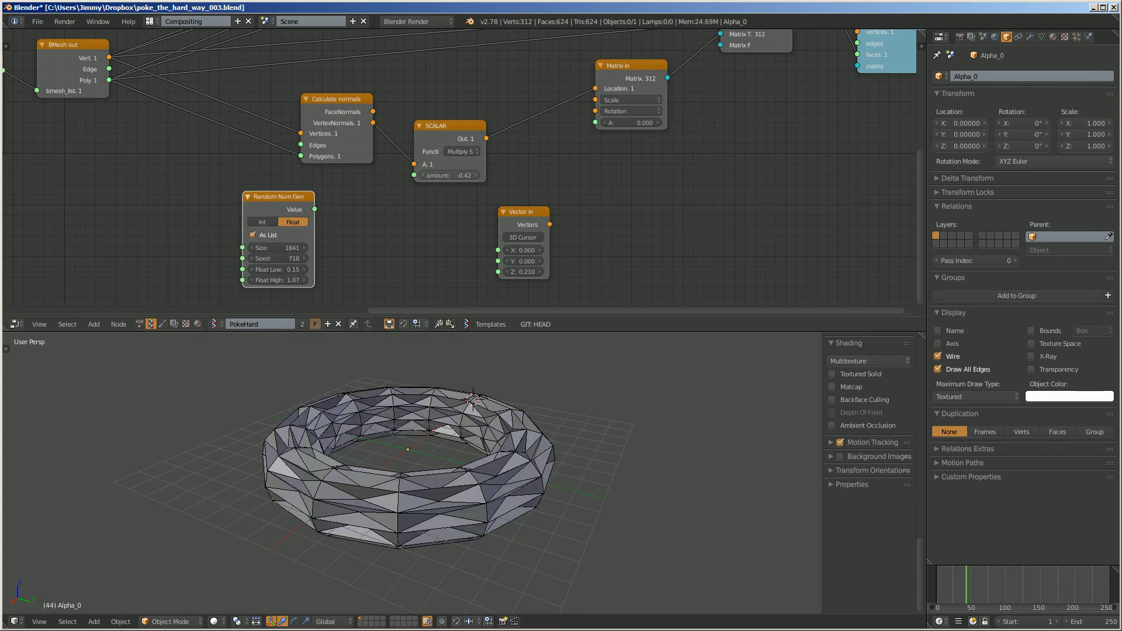
drag(449, 175, 472, 175)
- Link Random Num Gen's Value to the SCALAR node's amount input and view the torus from another angle
drag(314, 210, 414, 175)
middle_drag(409, 432, 459, 467)
scroll(503, 444, down, 2)
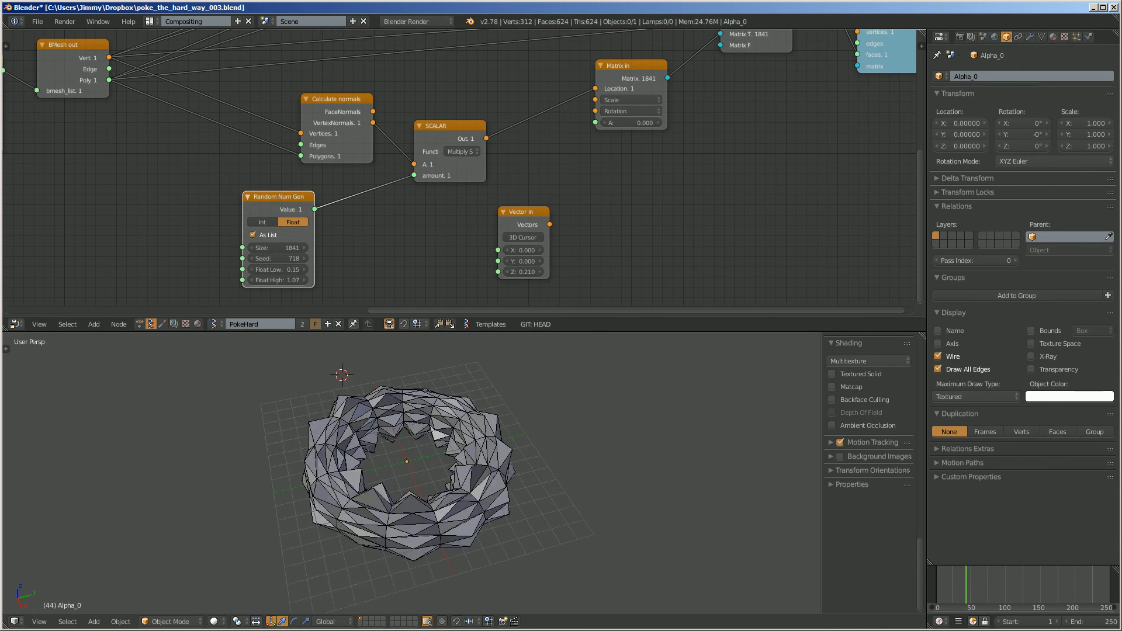
- Examine the whole node tree, from BMesh Ops through the framed selection nodes to Transform Select and Viewer BMesh
scroll(467, 176, down, 2)
middle_drag(468, 176, 422, 293)
scroll(422, 221, down, 2)
scroll(422, 293, down, 3)
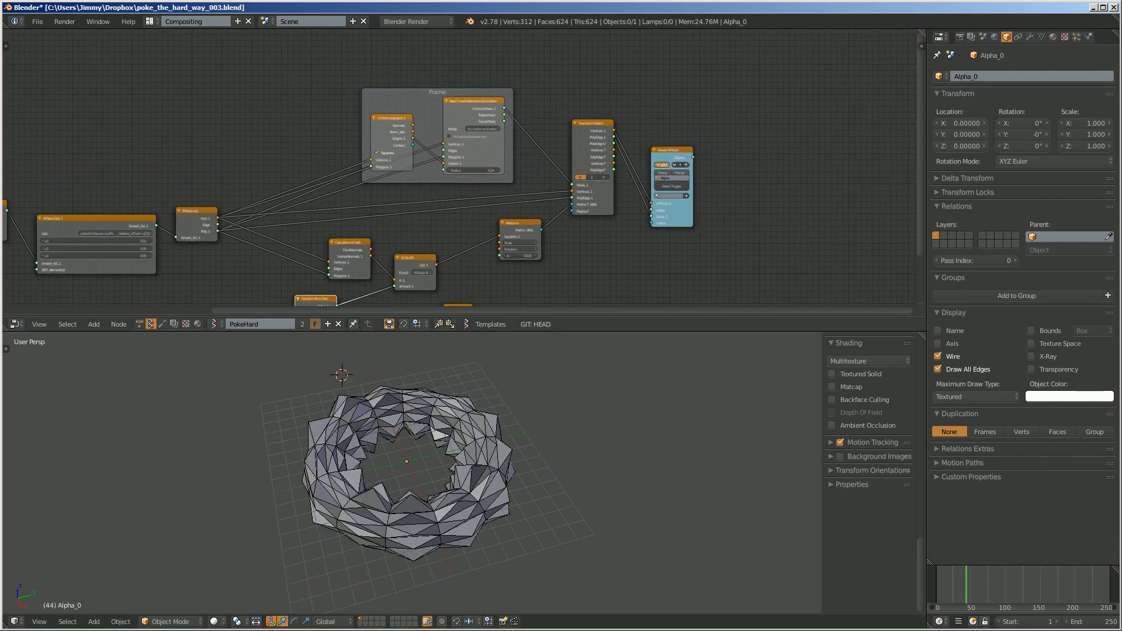
scroll(409, 234, up, 8)
scroll(409, 234, down, 5)
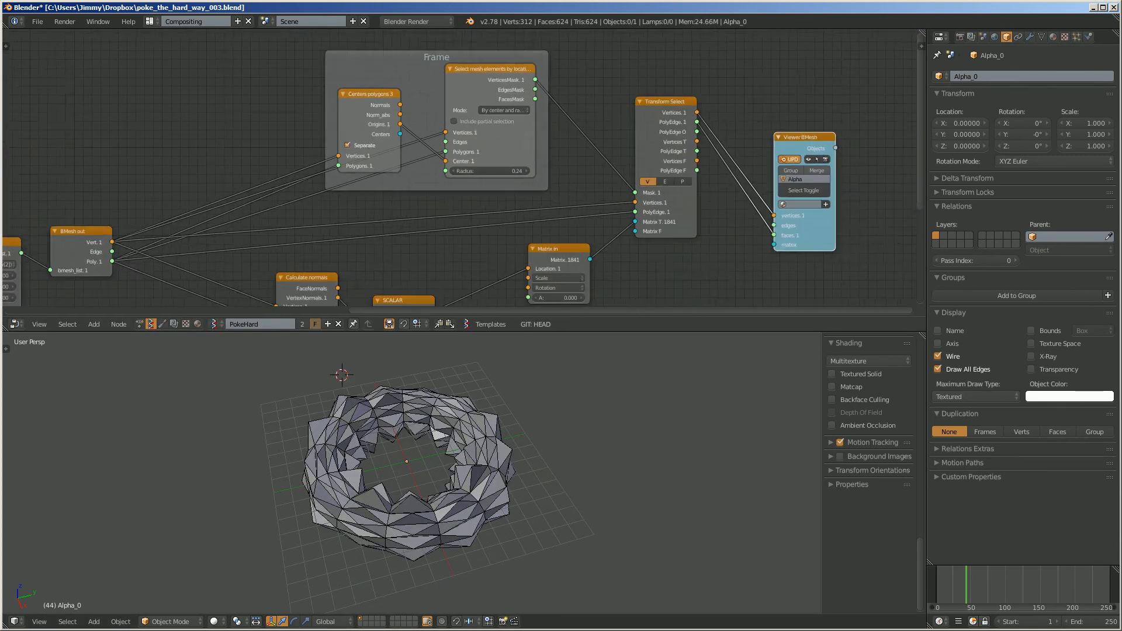
middle_drag(409, 234, 628, 167)
scroll(653, 218, down, 3)
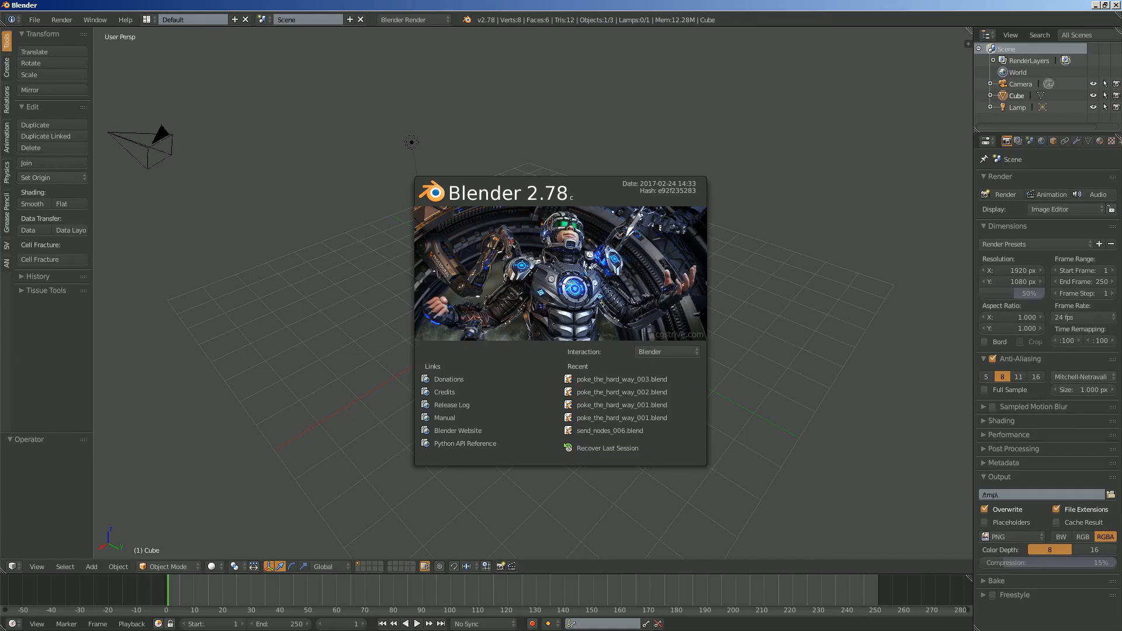
- Dismiss the start screen of the fresh Blender session and delete the default camera, cube and lamp
click(374, 203)
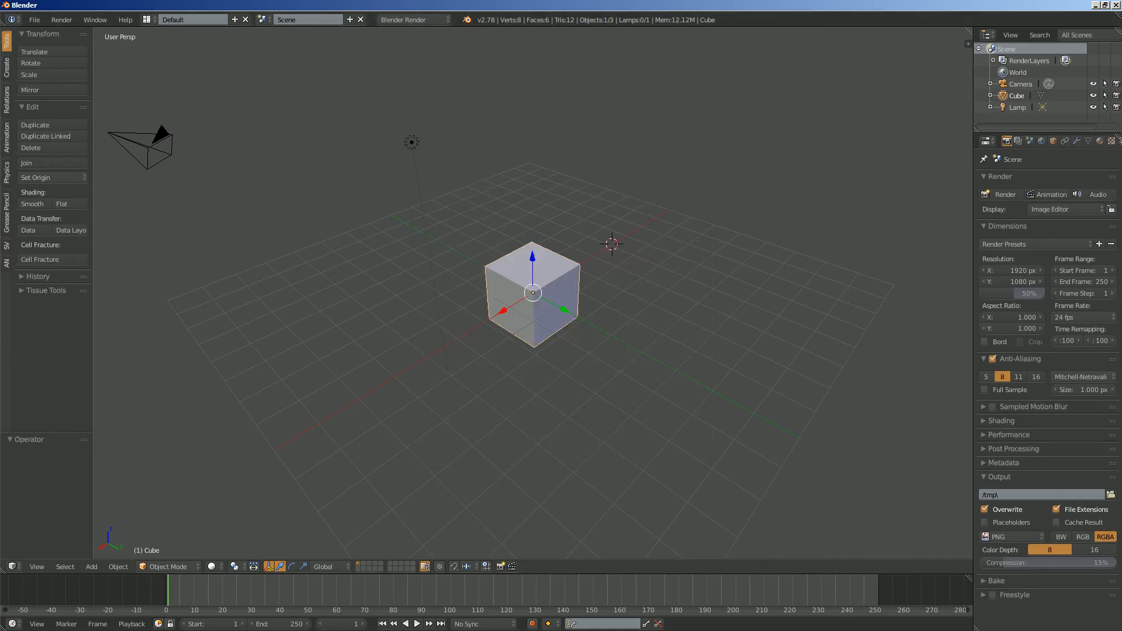
scroll(374, 203, down, 2)
key(a)
key(a)
key(x)
click(377, 202)
- Save the empty scene as sv_bmesh_poke_ops_001.blend in the root folder of drive E:
click(35, 20)
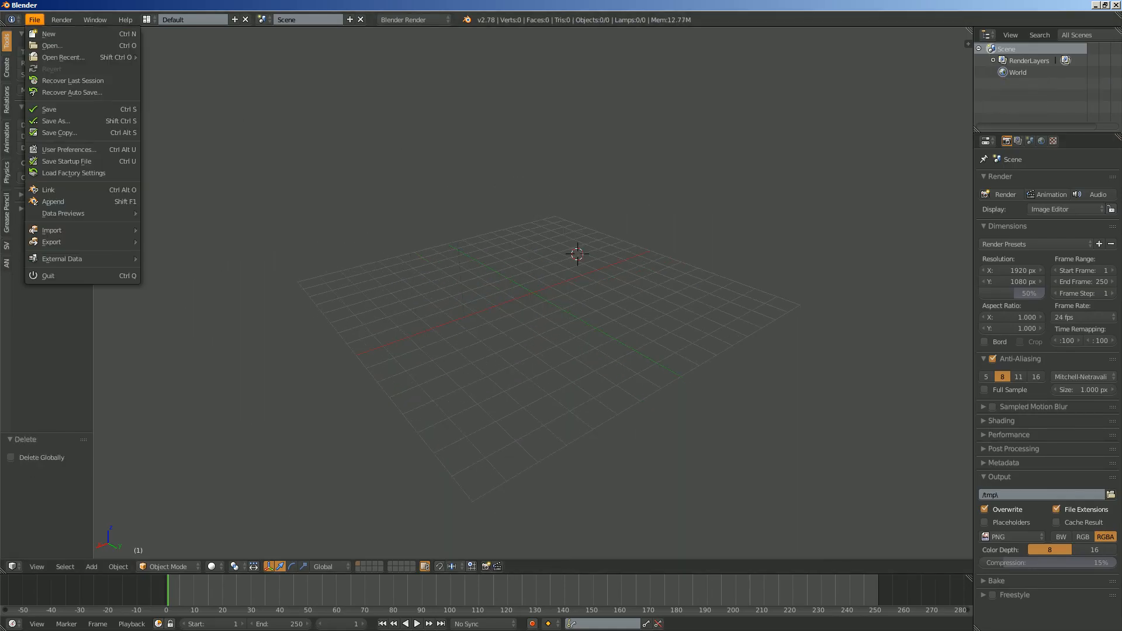
click(53, 119)
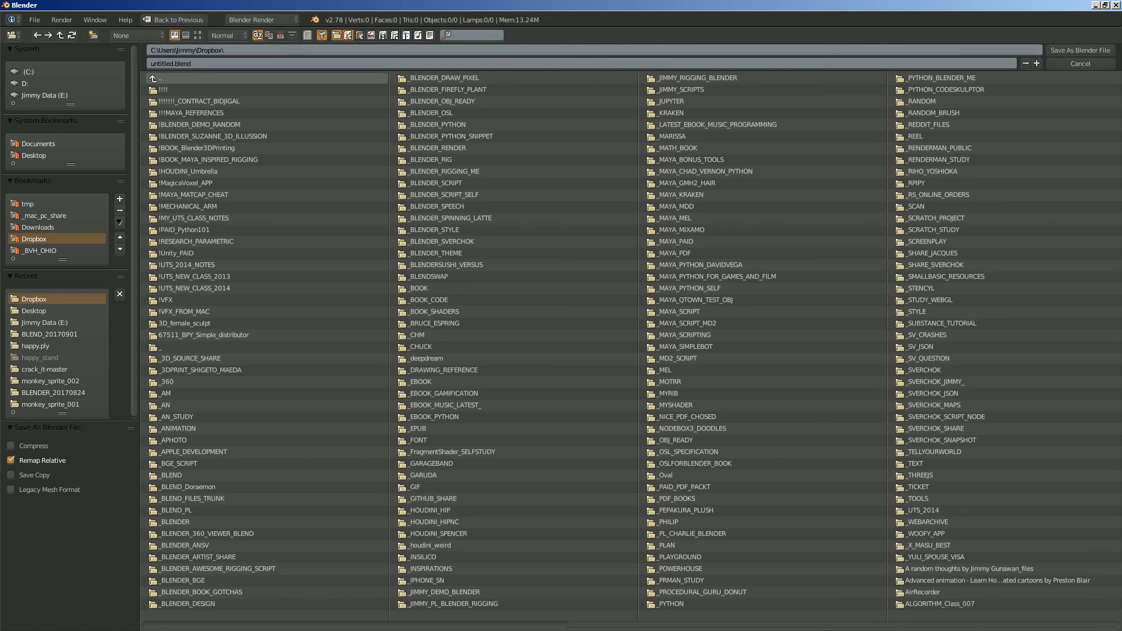
click(34, 311)
click(233, 63)
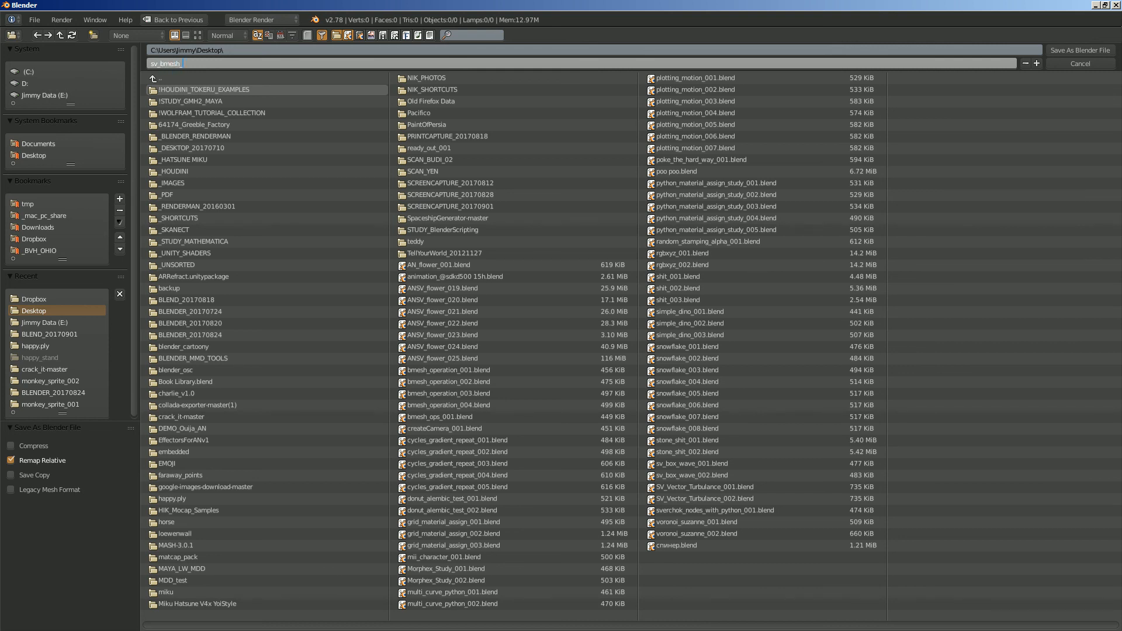
text(01`)
key(Return)
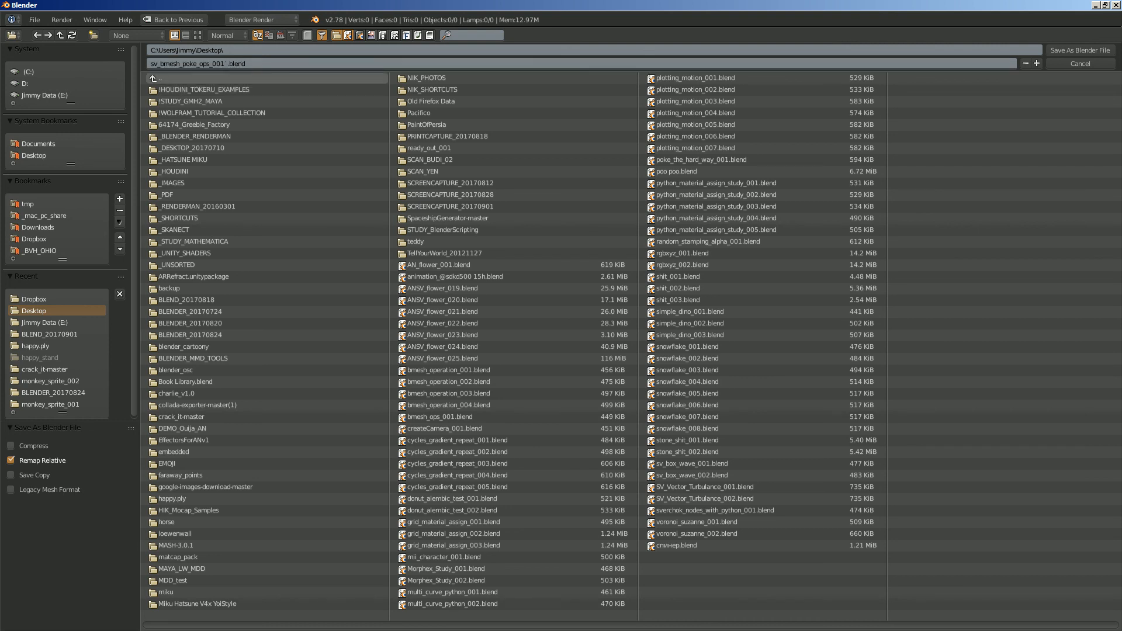
click(246, 63)
click(246, 64)
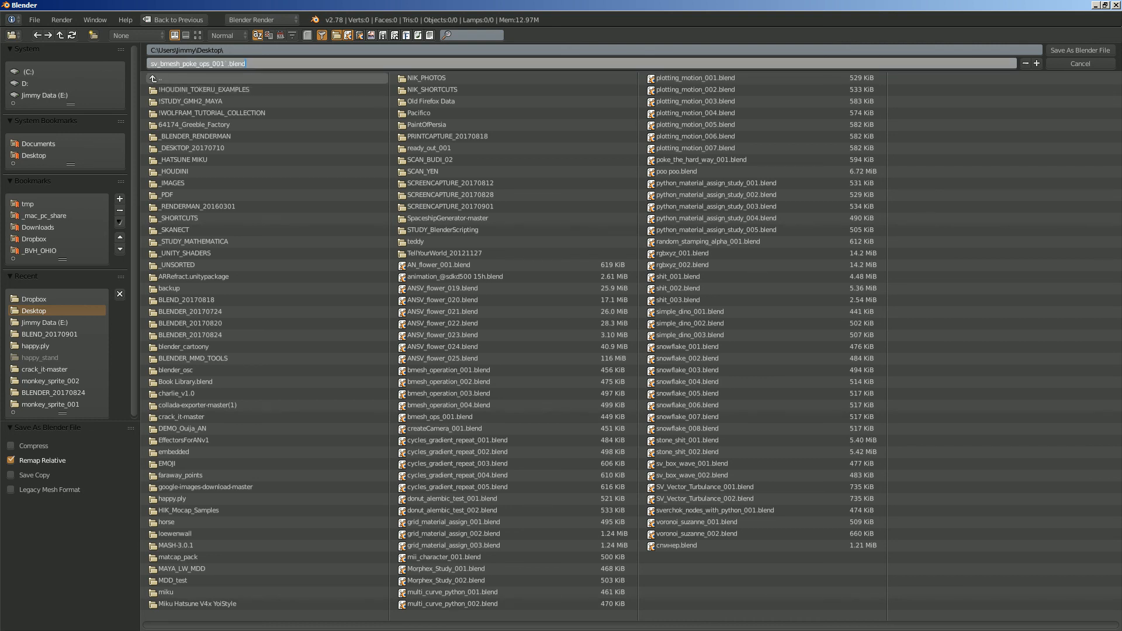
key(Return)
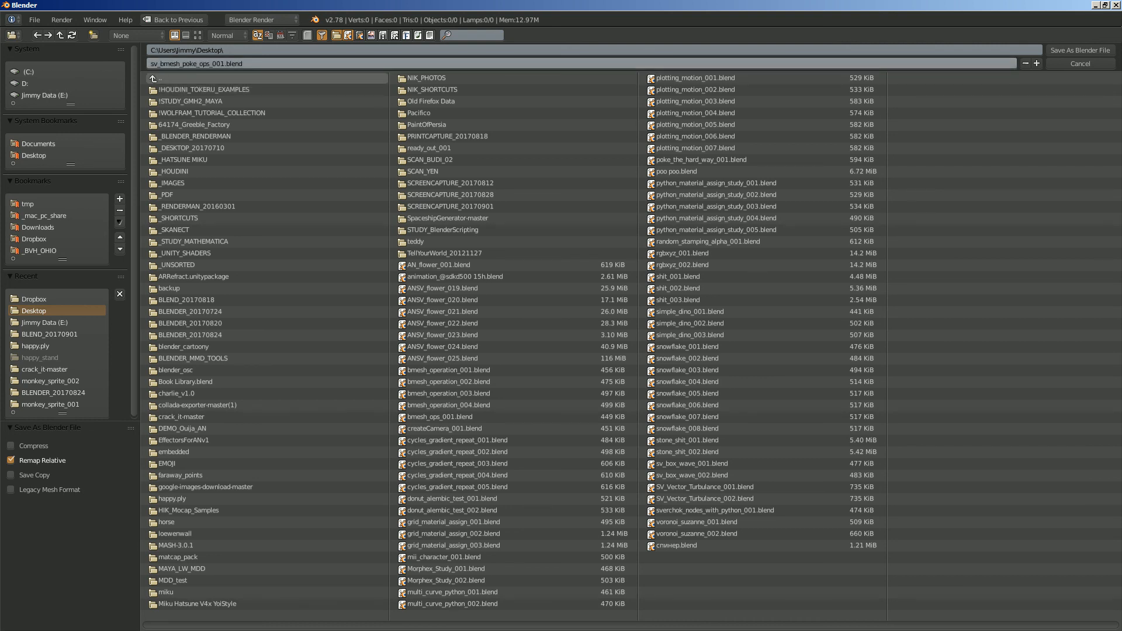
click(44, 95)
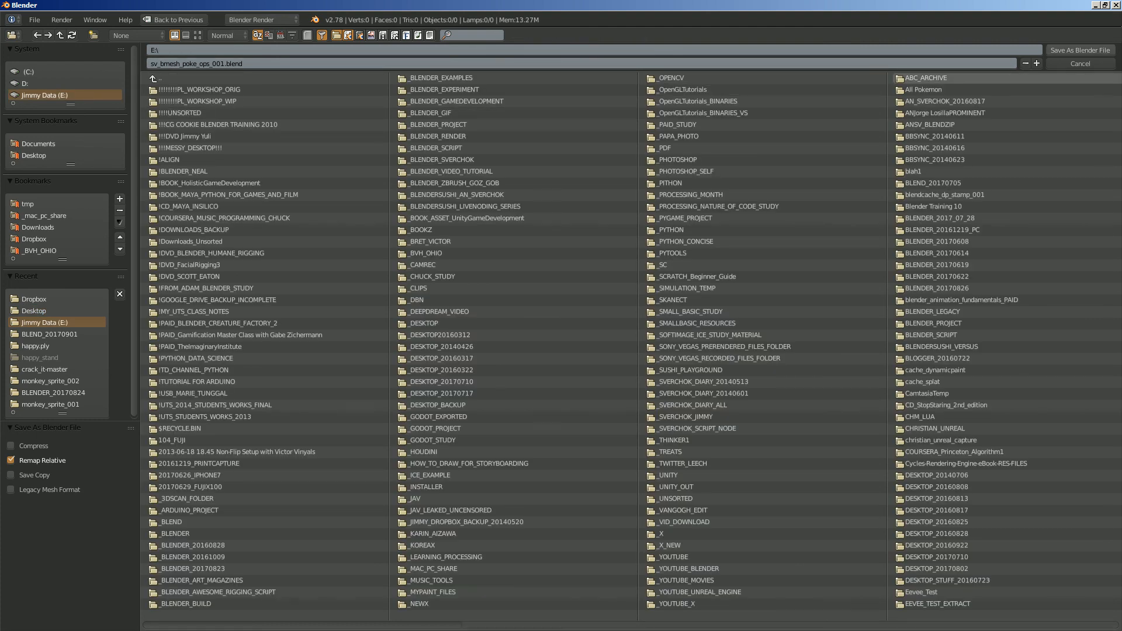
click(1080, 50)
- Switch to the Compositing screen layout and merge the image editor area into the 3D view
click(147, 19)
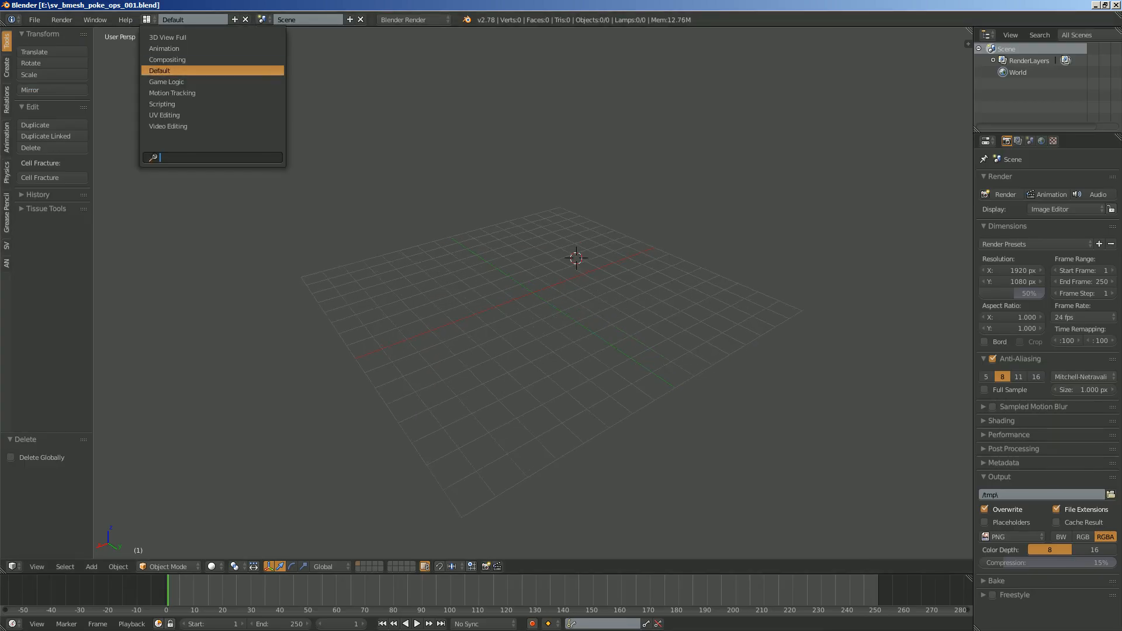
click(176, 58)
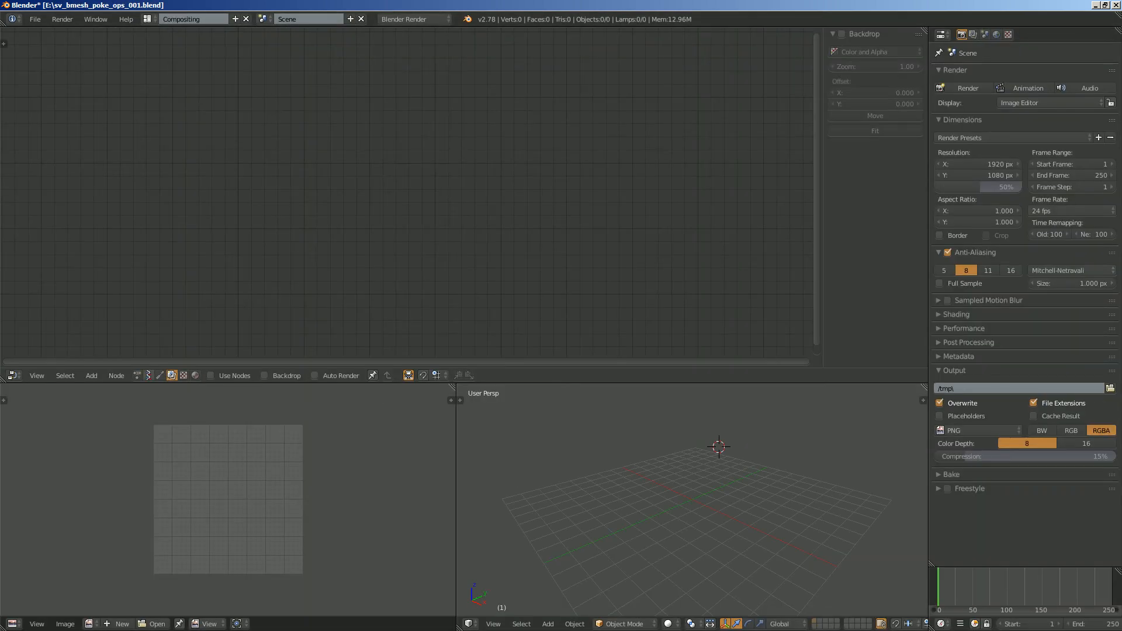
drag(459, 627, 403, 613)
- Create a new Sverchok node tree and add a Torus node to it
click(149, 376)
click(241, 376)
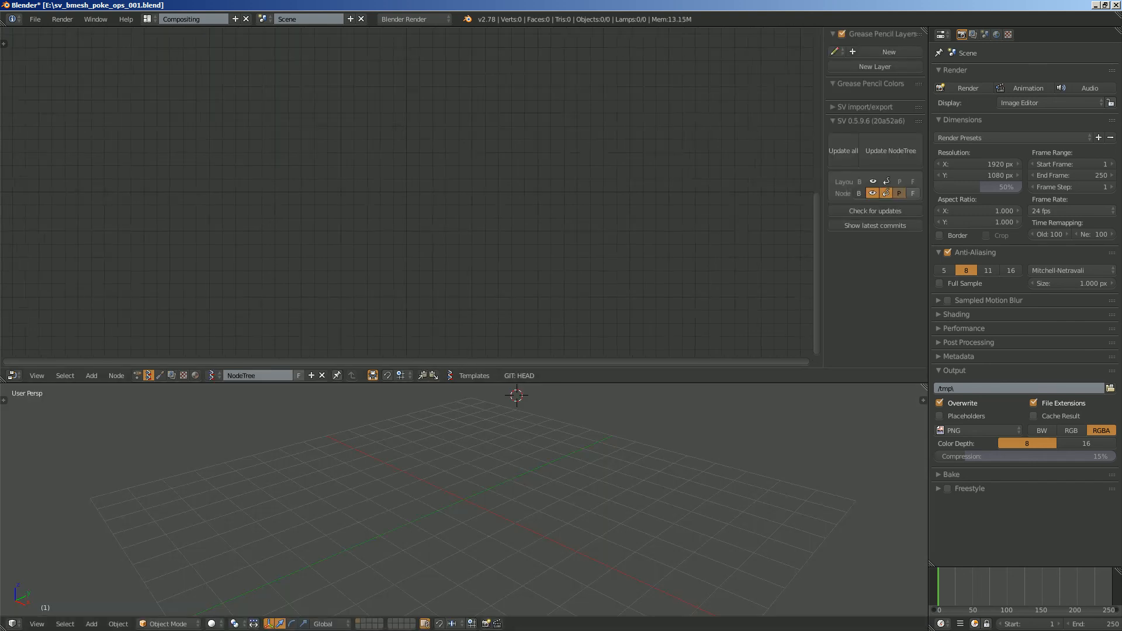
key(alt+space)
text(tor)
key(Return)
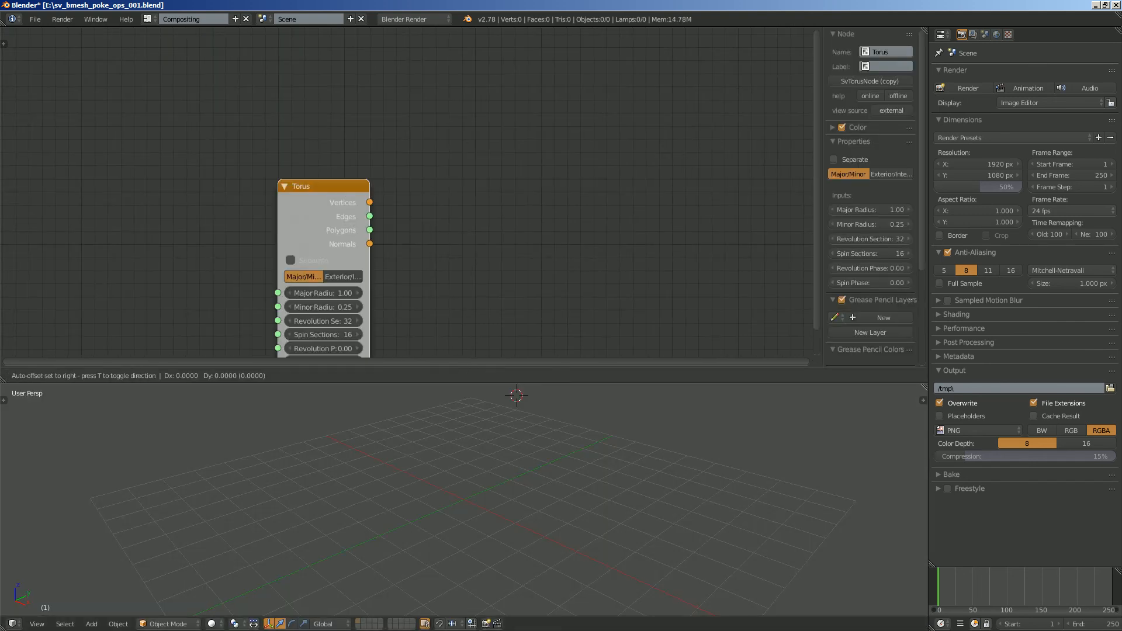
key(Return)
- Add a Viewer Draw node and place it well apart from the Torus node
key(alt+space)
text(viewer)
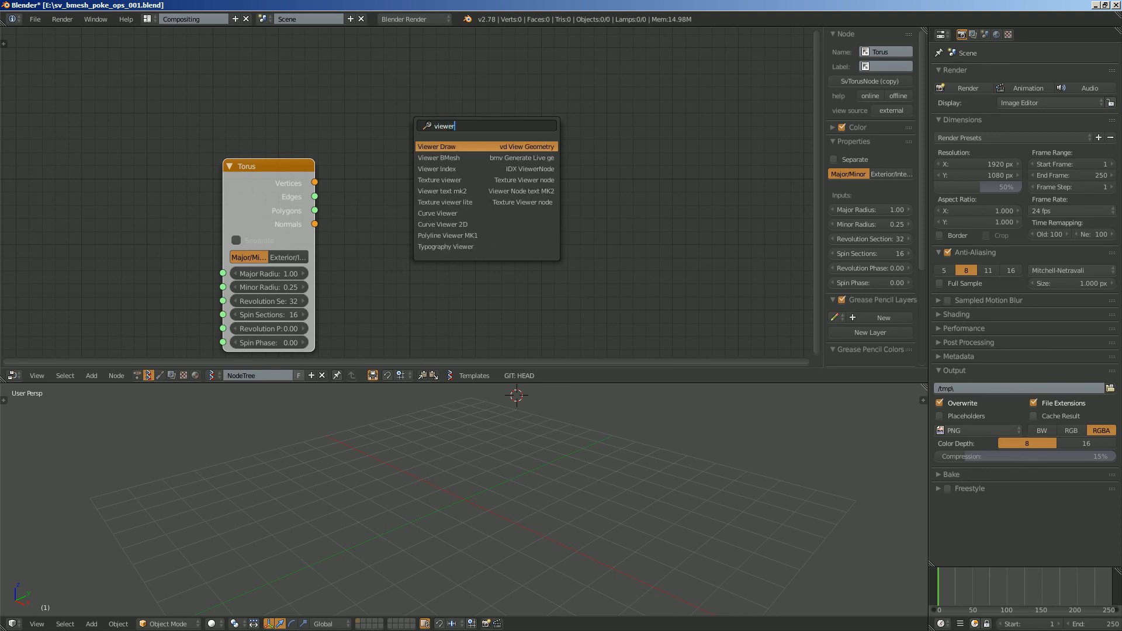
key(Return)
click(451, 136)
drag(462, 142, 370, 124)
mouse_move(266, 167)
mouse_down()
mouse_move(183, 163)
mouse_move(276, 190)
mouse_move(156, 138)
mouse_up()
drag(404, 125, 501, 129)
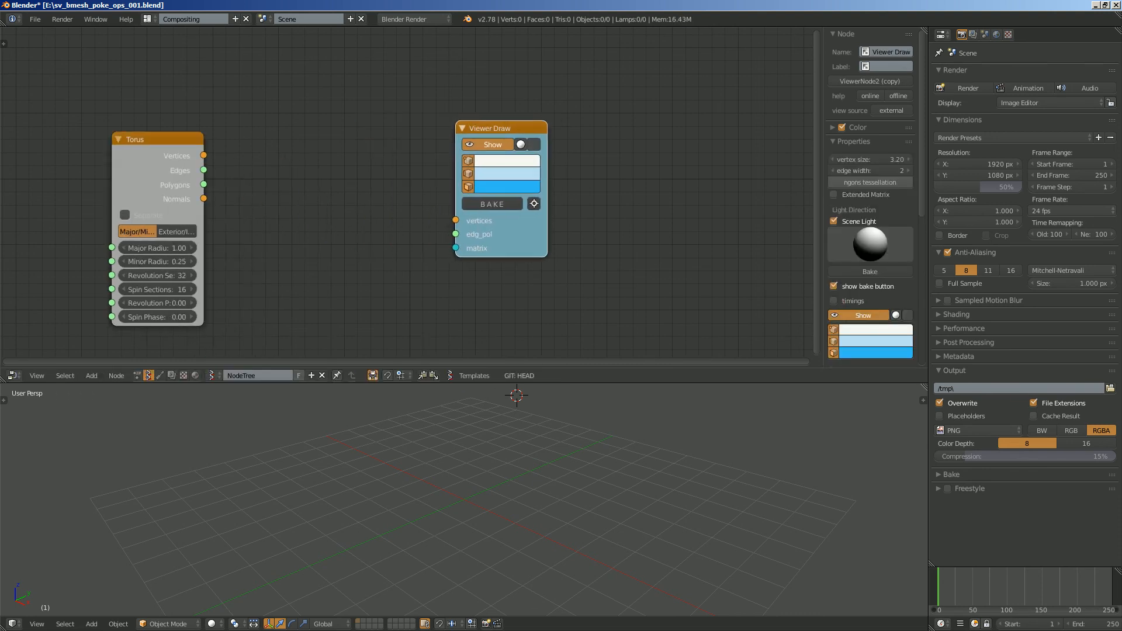
- Link the Torus node's Vertices and Polygons to the vertices and edg_pol inputs of Viewer Draw
drag(204, 155, 456, 220)
mouse_move(203, 184)
mouse_down()
mouse_move(301, 212)
mouse_move(456, 234)
mouse_up()
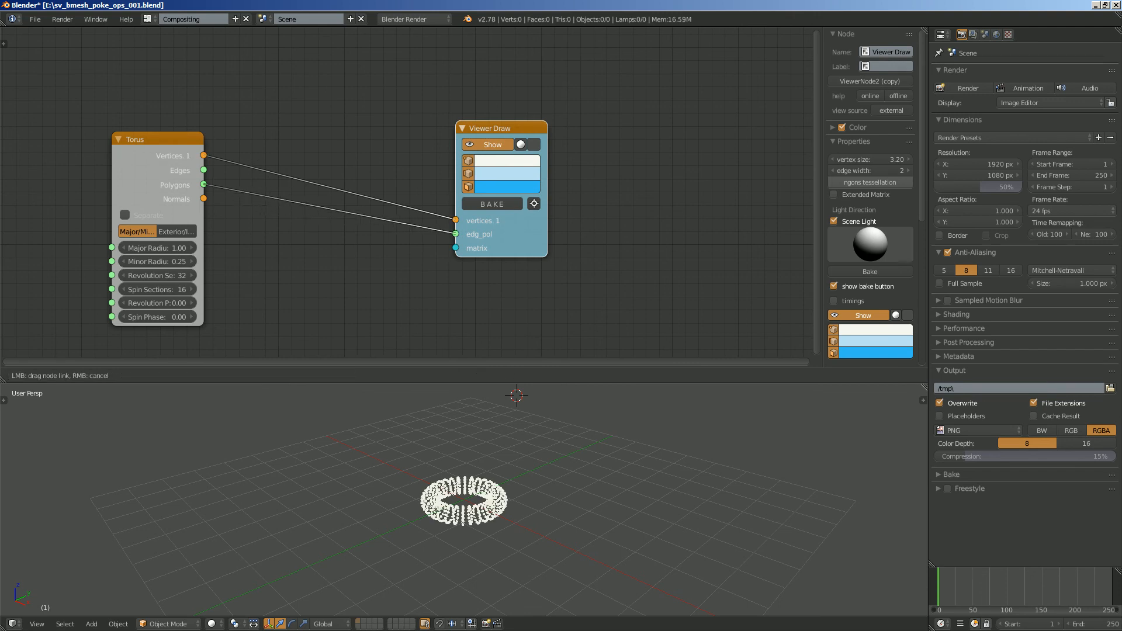
scroll(496, 496, up, 5)
middle_drag(532, 491, 467, 502)
shift+middle_drag(468, 502, 469, 471)
middle_drag(257, 280, 288, 269)
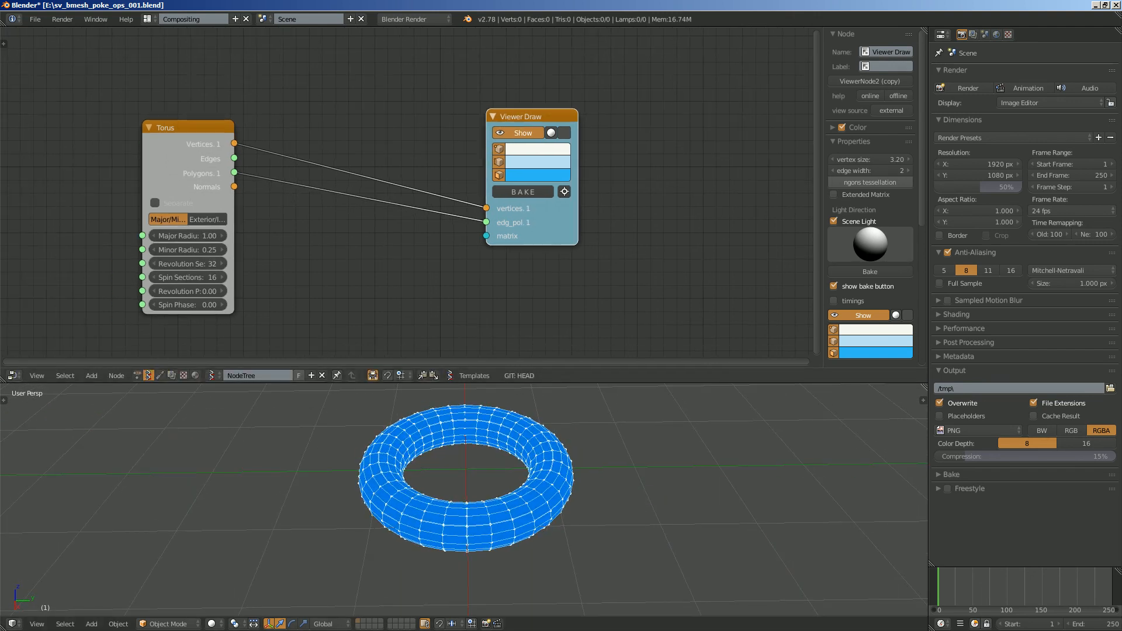
- Widen the Torus node and set both Revolution Sections and Spin Sections to 12
drag(142, 203, 83, 203)
drag(140, 264, 140, 278)
text(12)
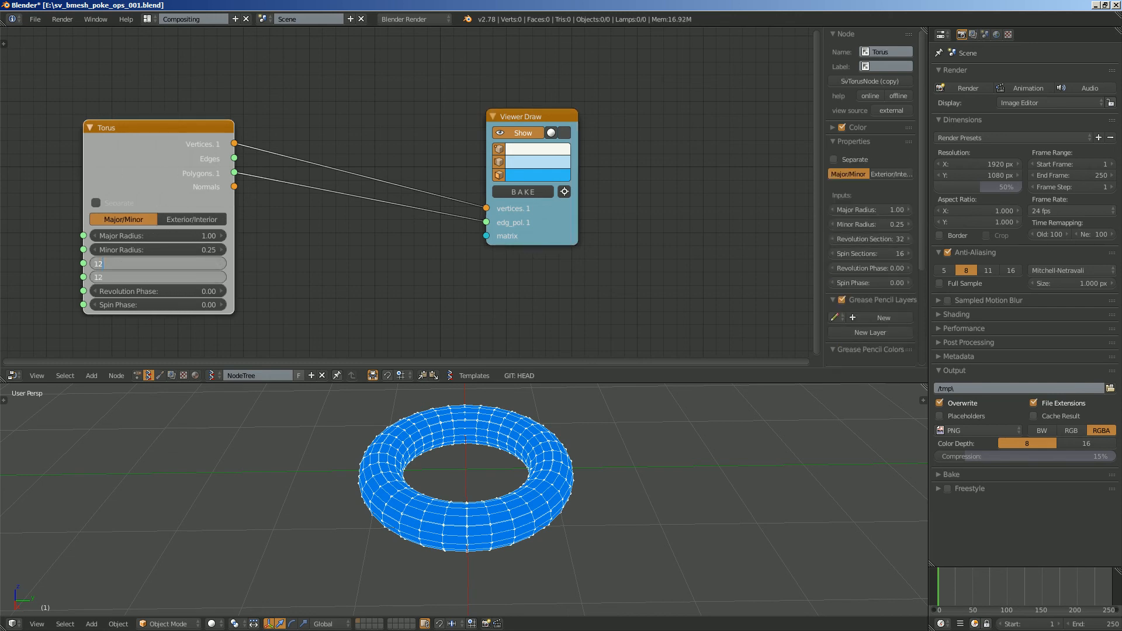
key(Return)
mouse_move(398, 485)
middle_down()
mouse_move(333, 479)
mouse_move(391, 494)
middle_up()
- Raise the Torus node's Revolution Sections to 16
click(222, 263)
click(221, 264)
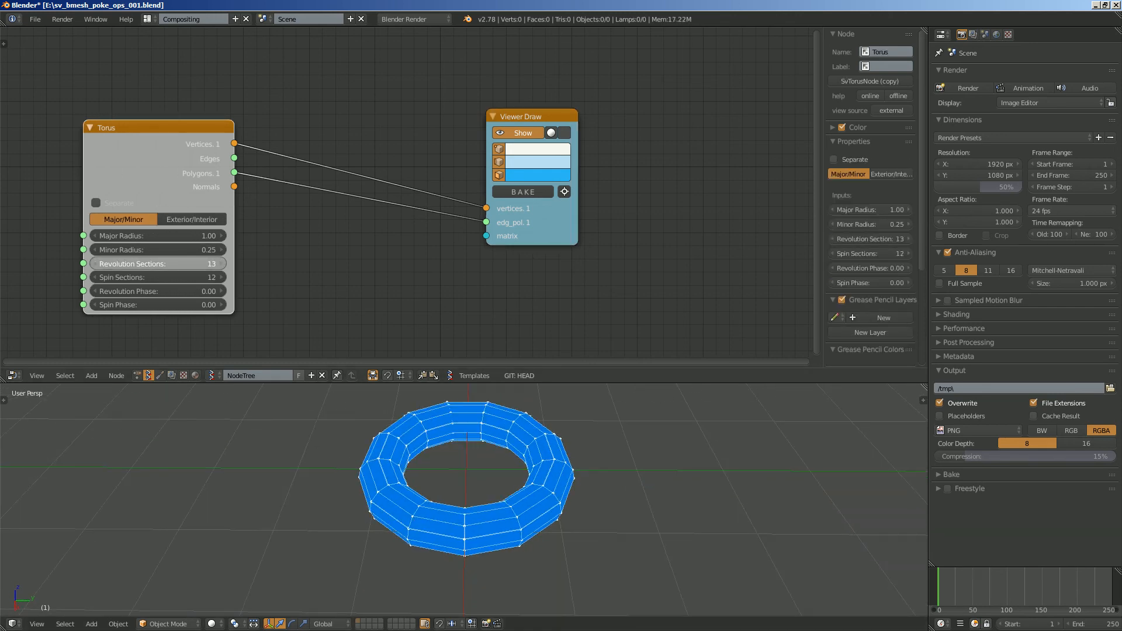
click(222, 263)
click(222, 263)
click(222, 264)
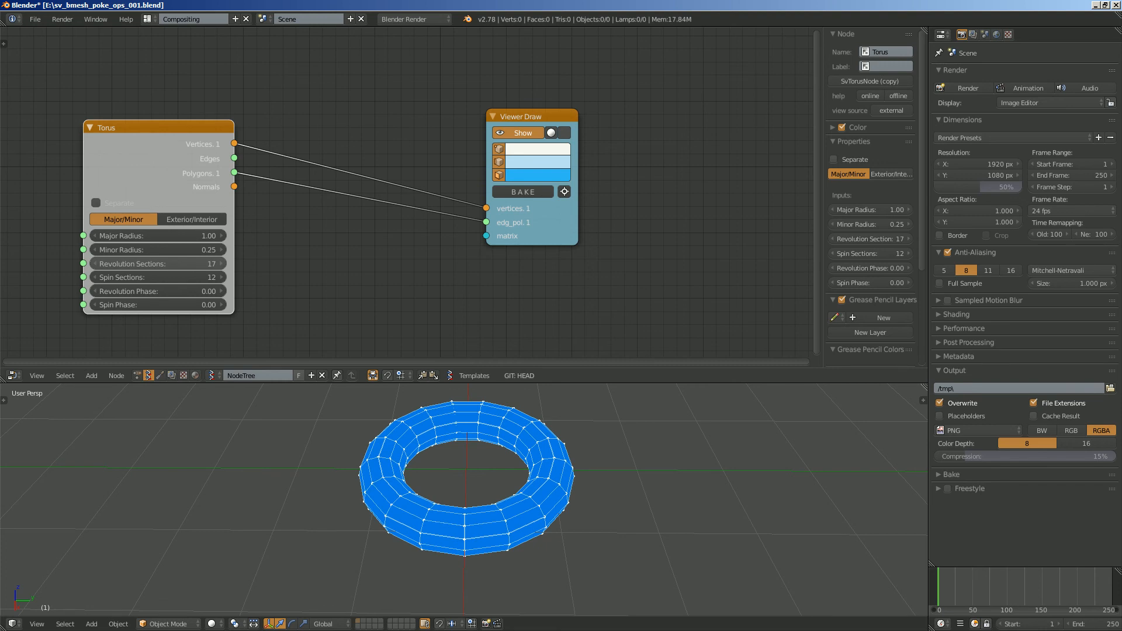
click(94, 264)
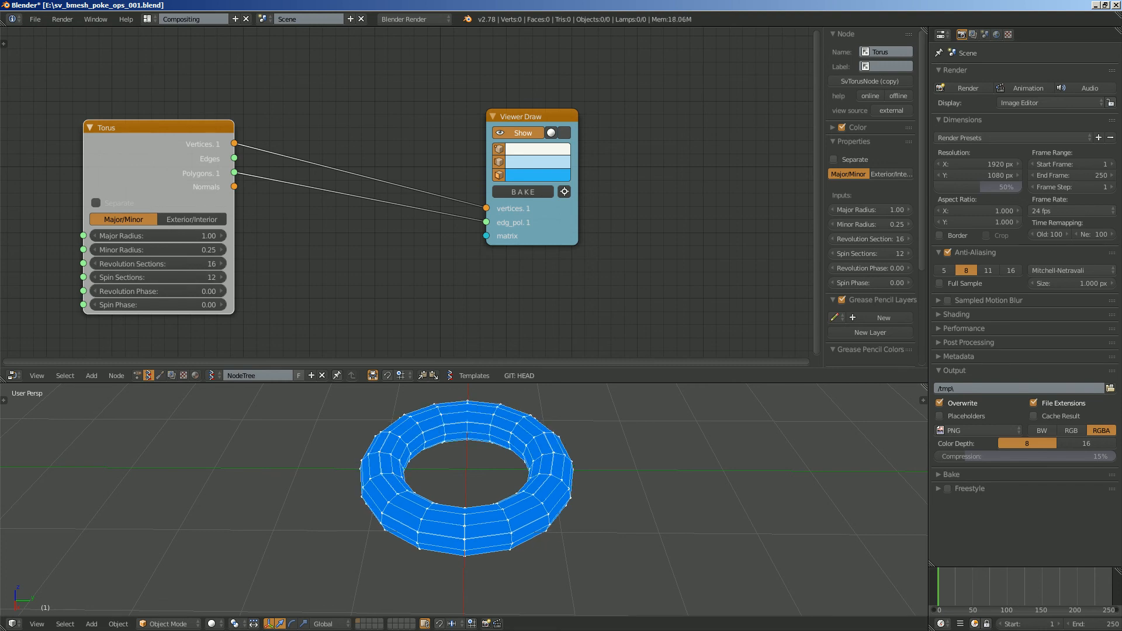
- Move the Viewer Draw node farther from the Torus node to make room between them
middle_drag(309, 251, 293, 256)
drag(508, 122, 639, 126)
scroll(311, 97, down, 2)
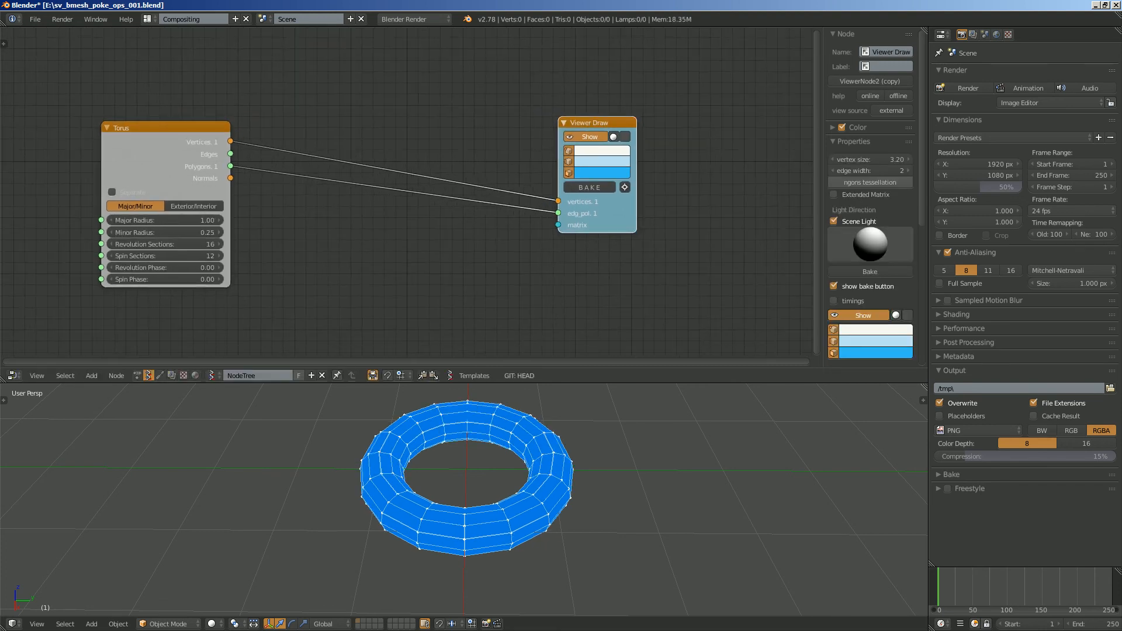
- Add a BMesh Ops 2 node above the Torus links and move Viewer Draw farther away to make room
key(alt+space)
text(bme)
key(Down)
key(Down)
key(Down)
key(Down)
key(Down)
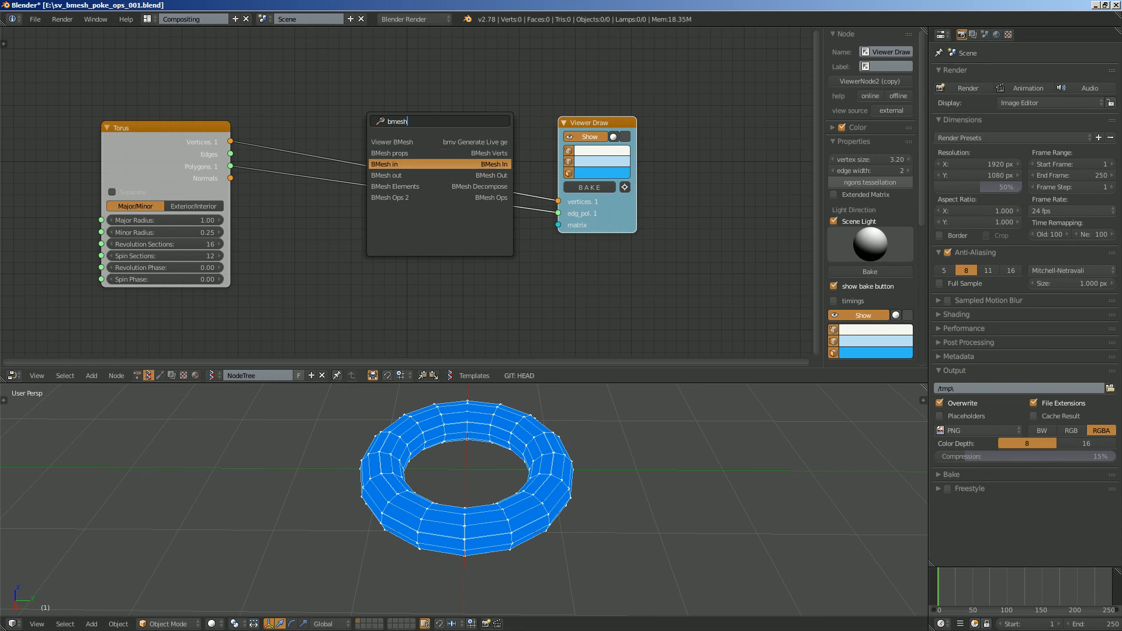
key(Return)
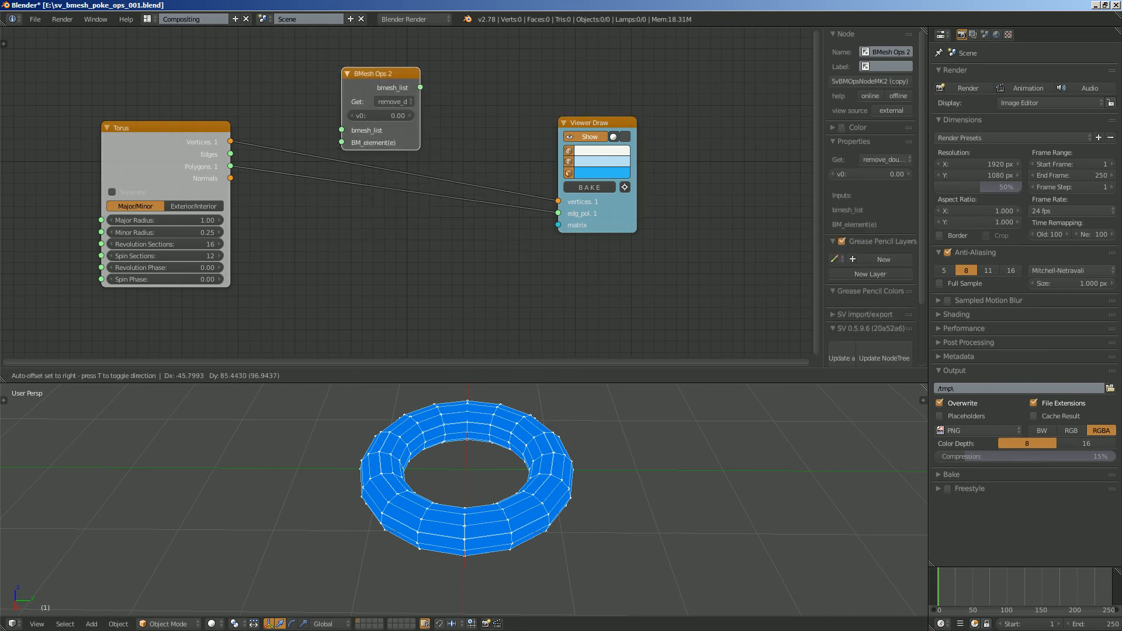
click(344, 52)
drag(597, 123, 659, 140)
scroll(659, 139, up, 2)
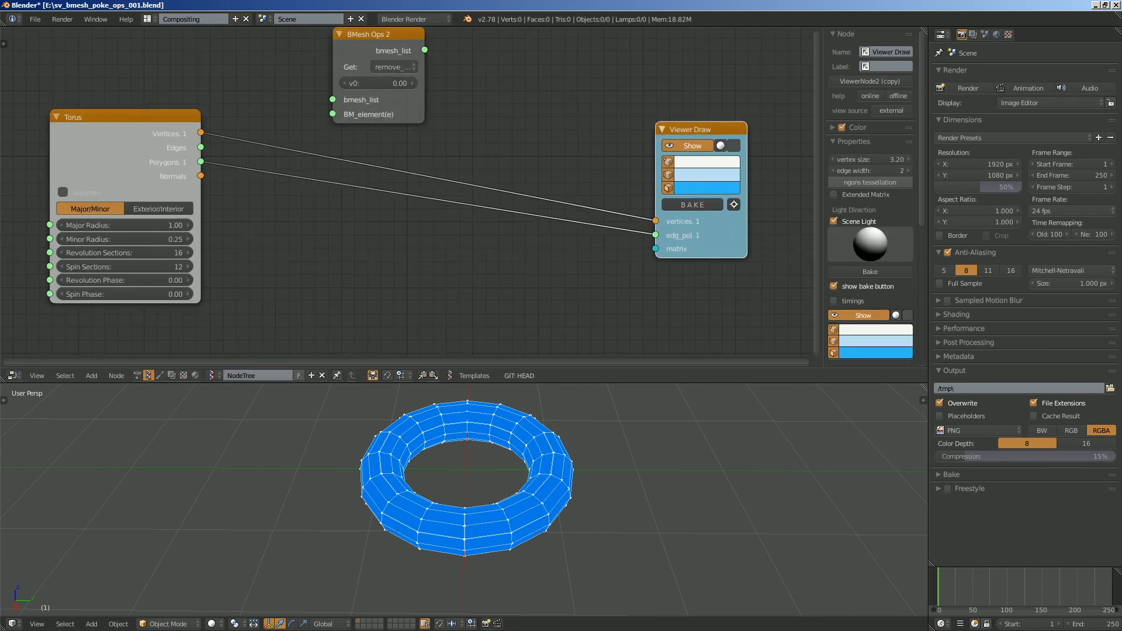
- Widen the BMesh Ops 2 node and set its operation to poke with offset, center_mode and use_relative_offset
drag(424, 75, 560, 75)
click(515, 67)
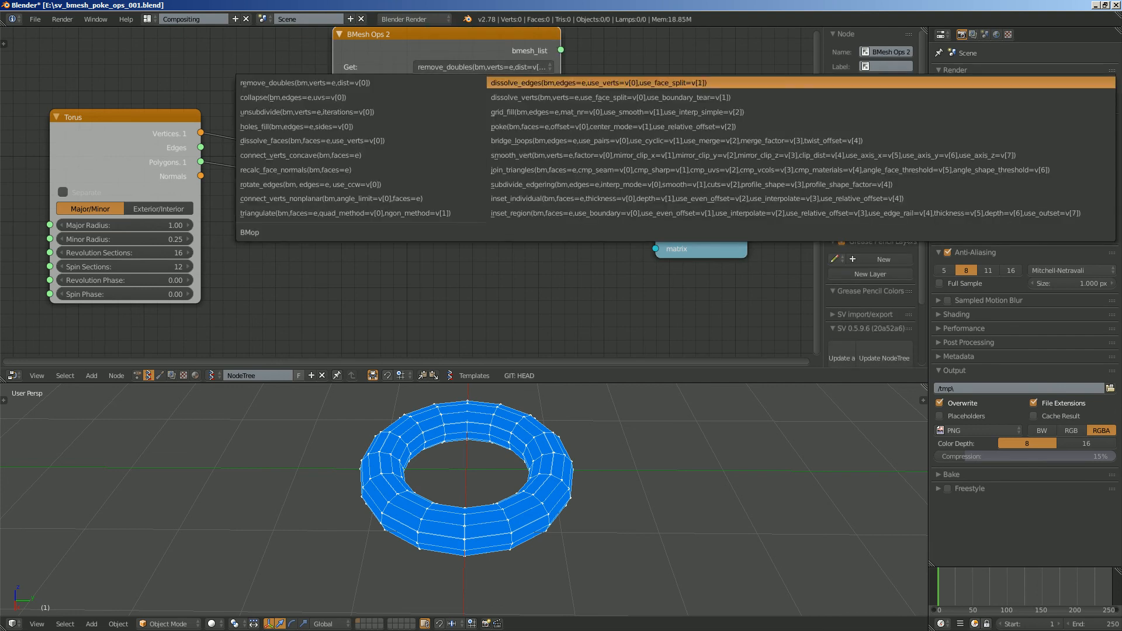
click(517, 127)
scroll(480, 111, down, 3)
drag(205, 133, 121, 148)
scroll(120, 148, up, 2)
scroll(421, 202, down, 2)
scroll(358, 126, up, 3)
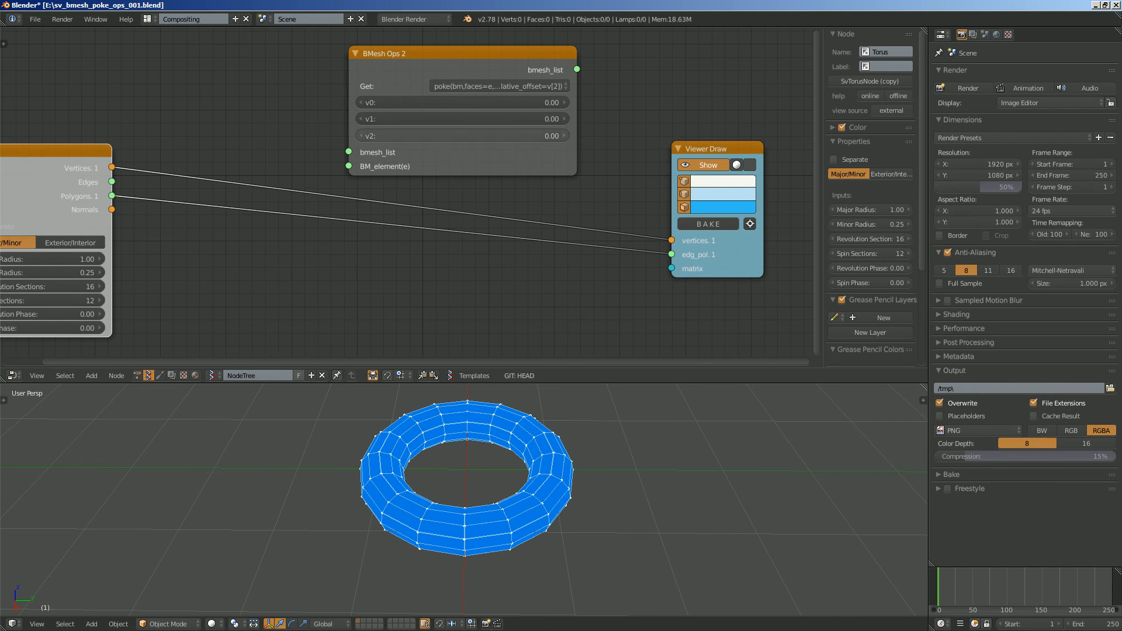
- Collapse the node editor's properties sidebar and save the file
scroll(407, 196, down, 1)
middle_drag(406, 196, 431, 210)
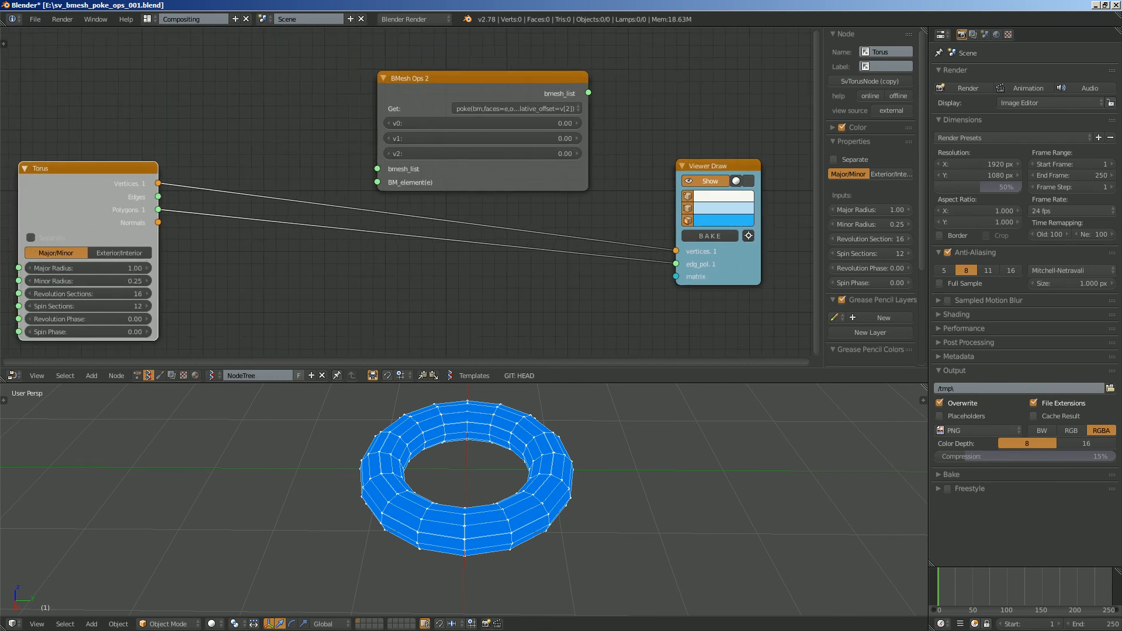
drag(823, 198, 921, 199)
drag(763, 166, 783, 175)
scroll(783, 175, down, 2)
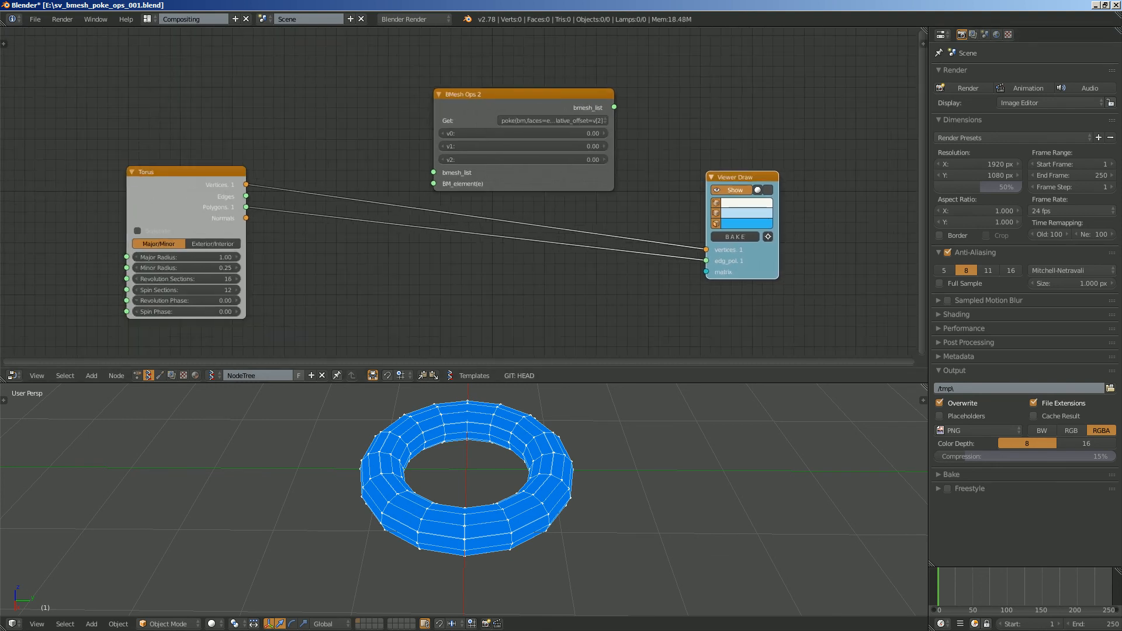
middle_drag(783, 175, 788, 141)
key(ctrl+s)
- Move the Torus node aside and add a BMesh in node between it and BMesh Ops 2
click(209, 160)
drag(208, 158, 145, 179)
key(shift+a)
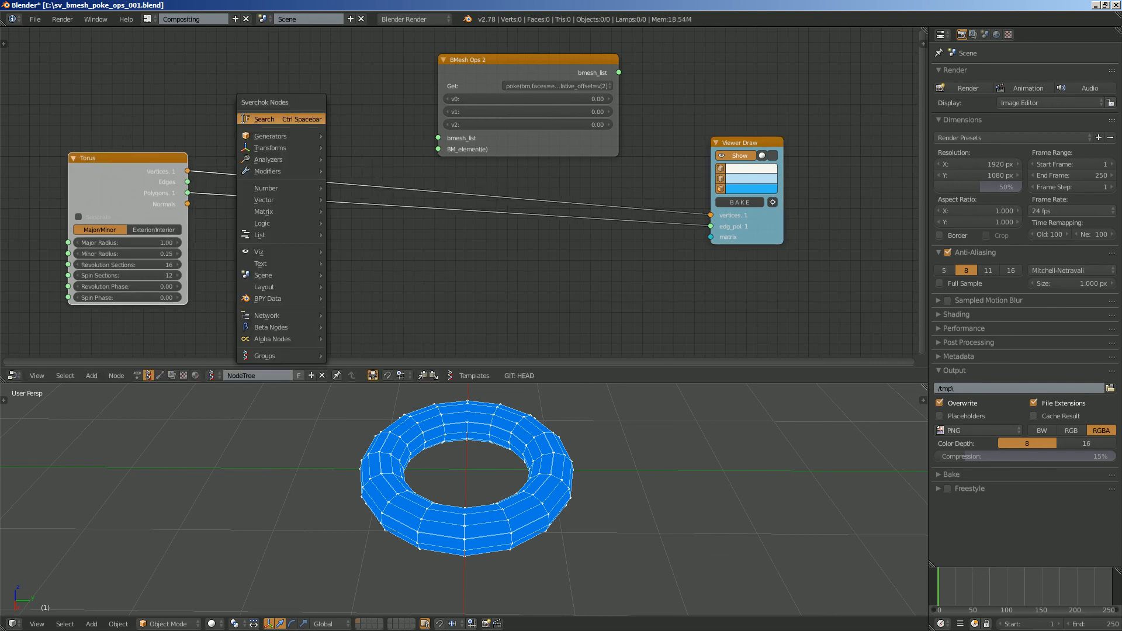
click(310, 120)
text(bmes)
key(Down)
key(Down)
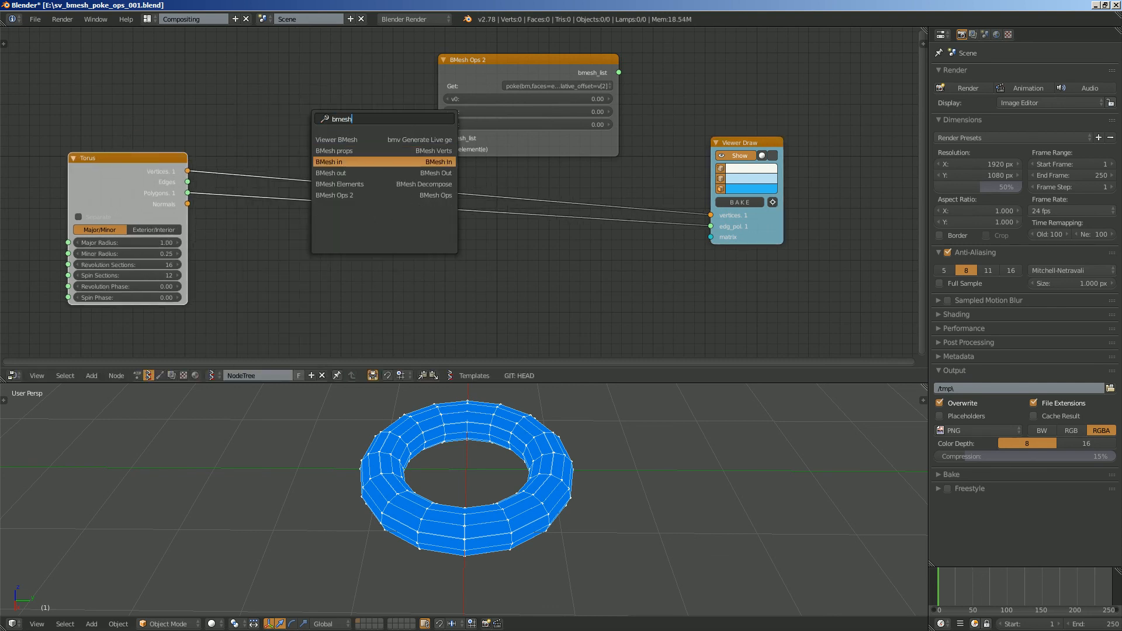
key(Return)
click(281, 85)
- Add a BMesh out node after BMesh Ops 2 and shift Viewer Draw beyond it
key(shift+a)
click(720, 93)
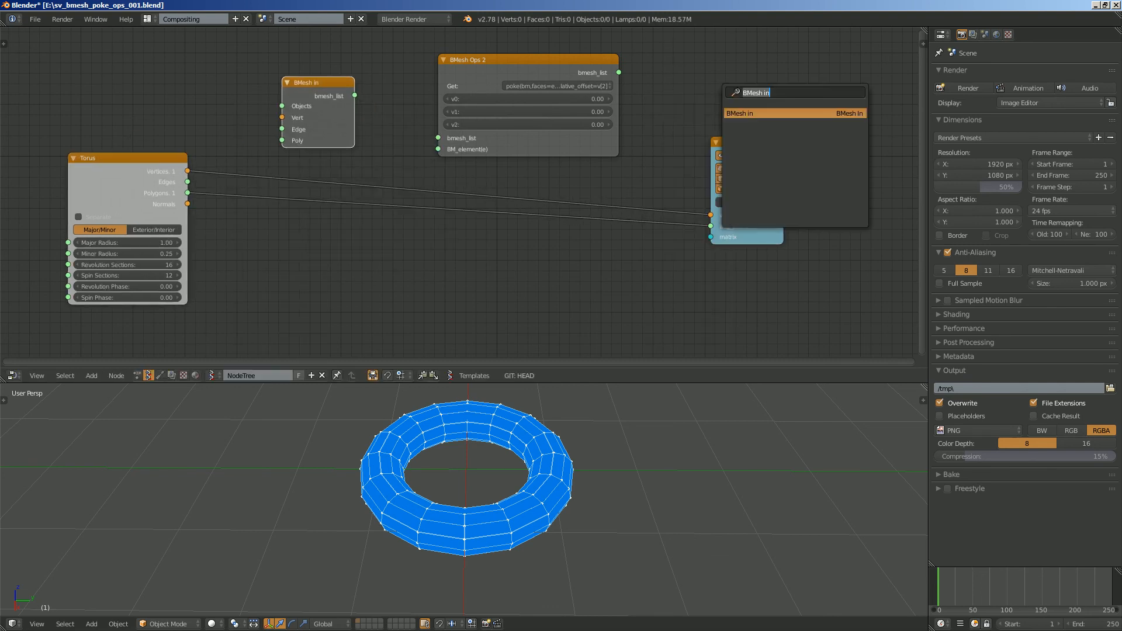
text(bm)
key(Down)
key(Down)
key(Down)
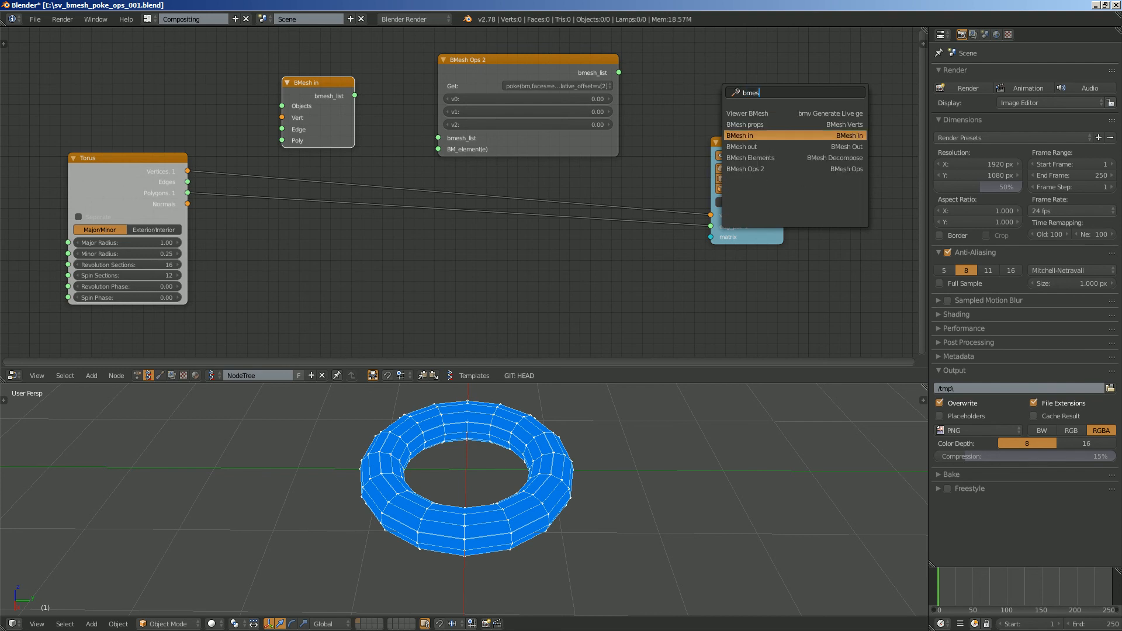
key(Return)
drag(743, 143, 819, 174)
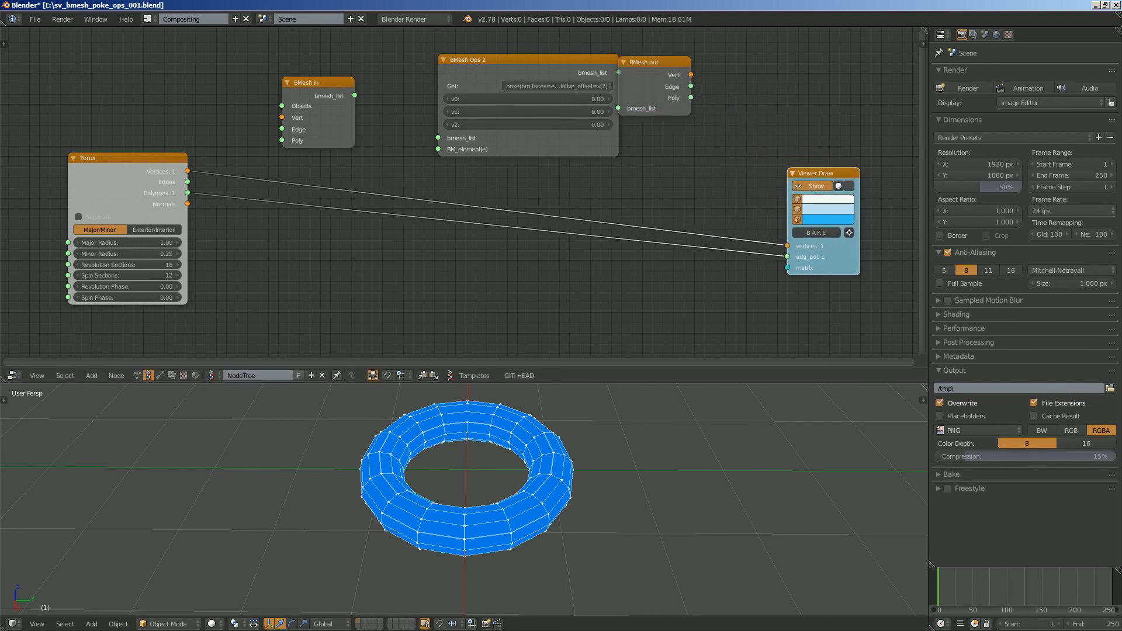
drag(649, 62, 705, 93)
- Reposition the BMesh in node in front of BMesh Ops 2 so its sockets are easy to link
scroll(463, 192, up, 3)
drag(274, 54, 288, 66)
middle_drag(292, 76, 314, 125)
scroll(463, 192, up, 2)
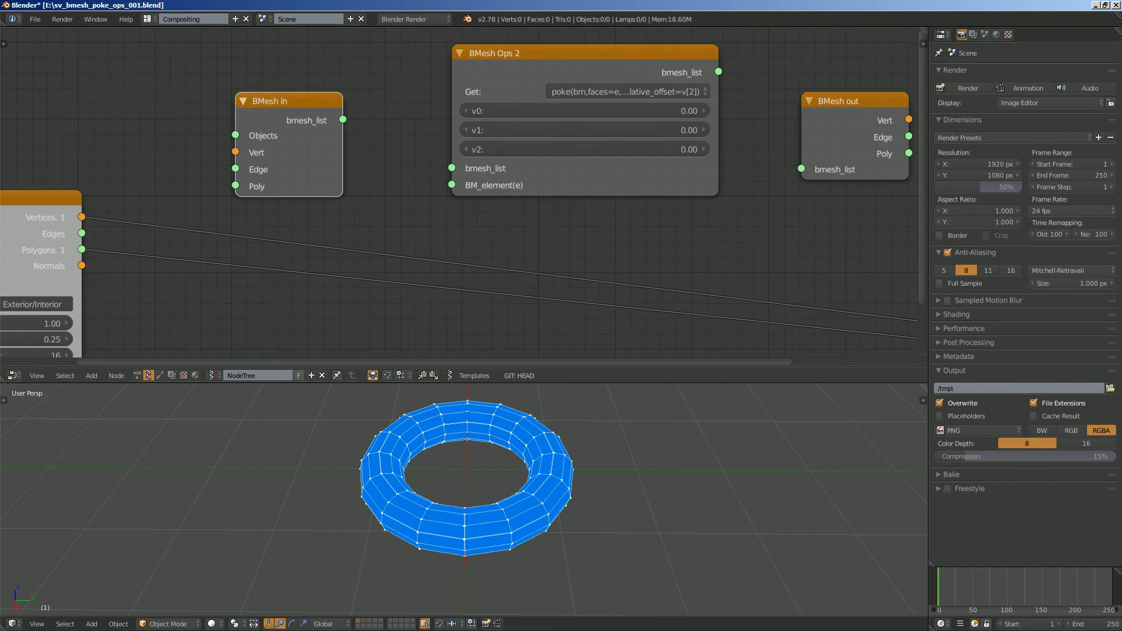
scroll(463, 192, down, 2)
mouse_move(463, 192)
middle_down()
mouse_move(446, 208)
mouse_move(458, 170)
middle_up()
scroll(458, 170, down, 2)
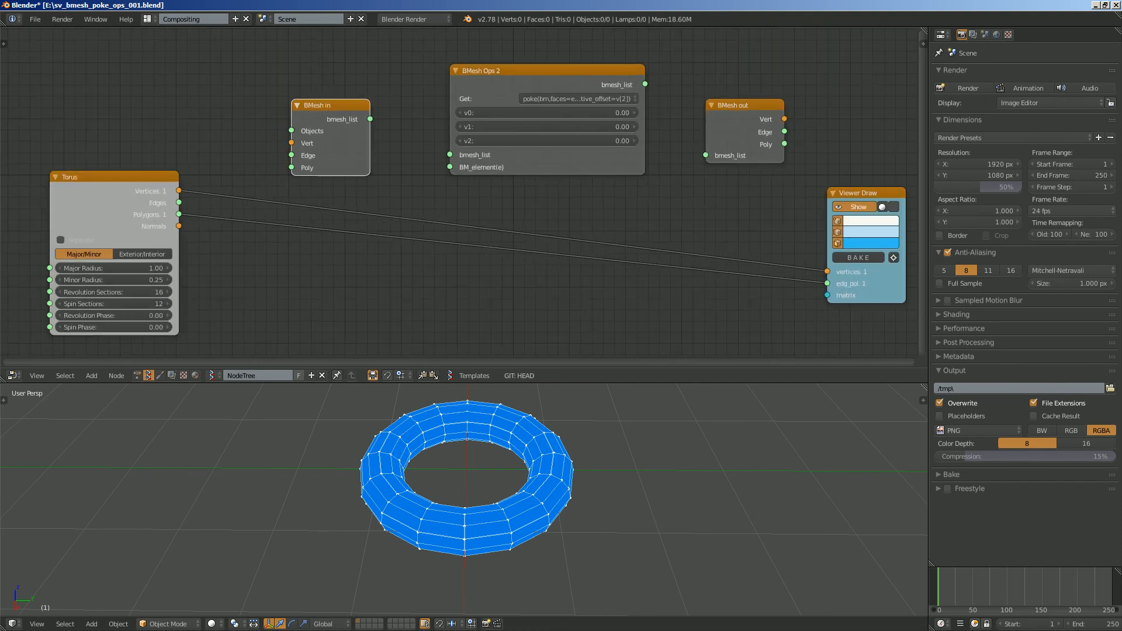
- Link the Torus node's Vertices and Polygons to the Vert and Poly inputs of BMesh in
drag(179, 191, 291, 142)
drag(179, 214, 291, 167)
drag(179, 215, 309, 157)
- Link bmesh_list from BMesh in through BMesh Ops 2 to BMesh out and bring BMesh out closer
drag(353, 123, 451, 155)
drag(520, 159, 488, 158)
drag(613, 84, 683, 148)
middle_drag(681, 158, 574, 149)
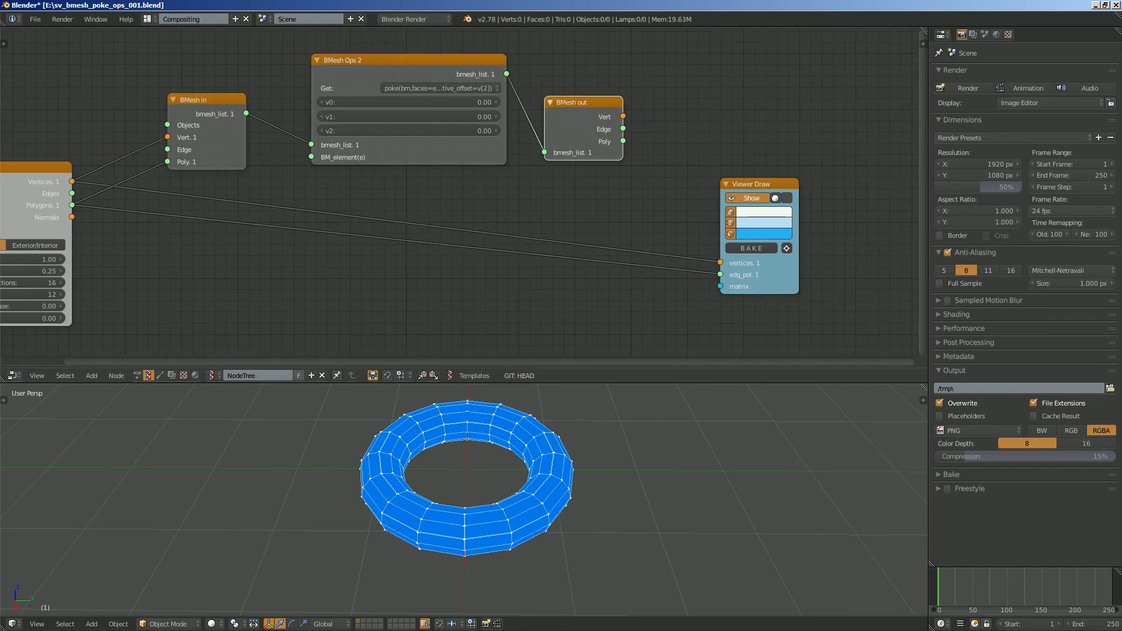
- Link BMesh out's Vert and Poly to the vertices and edg_pol inputs of Viewer Draw and save the file
drag(623, 116, 720, 262)
drag(623, 141, 720, 274)
scroll(479, 198, up, 1)
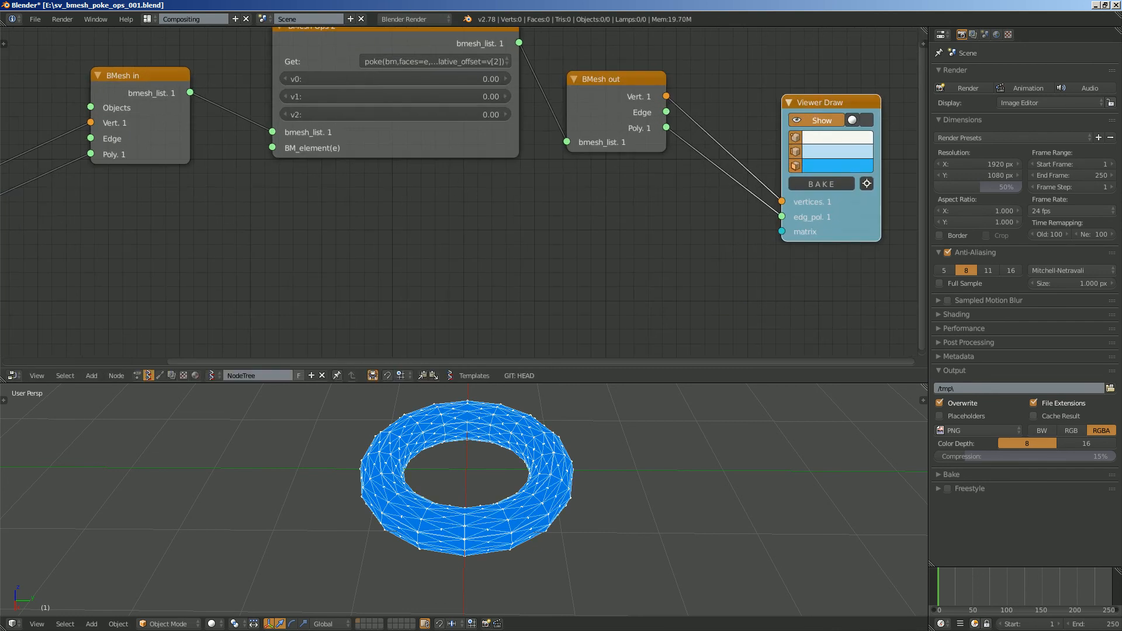
scroll(532, 471, up, 3)
middle_drag(547, 471, 597, 461)
key(ctrl+s)
click(574, 474)
scroll(574, 474, down, 3)
scroll(460, 193, up, 2)
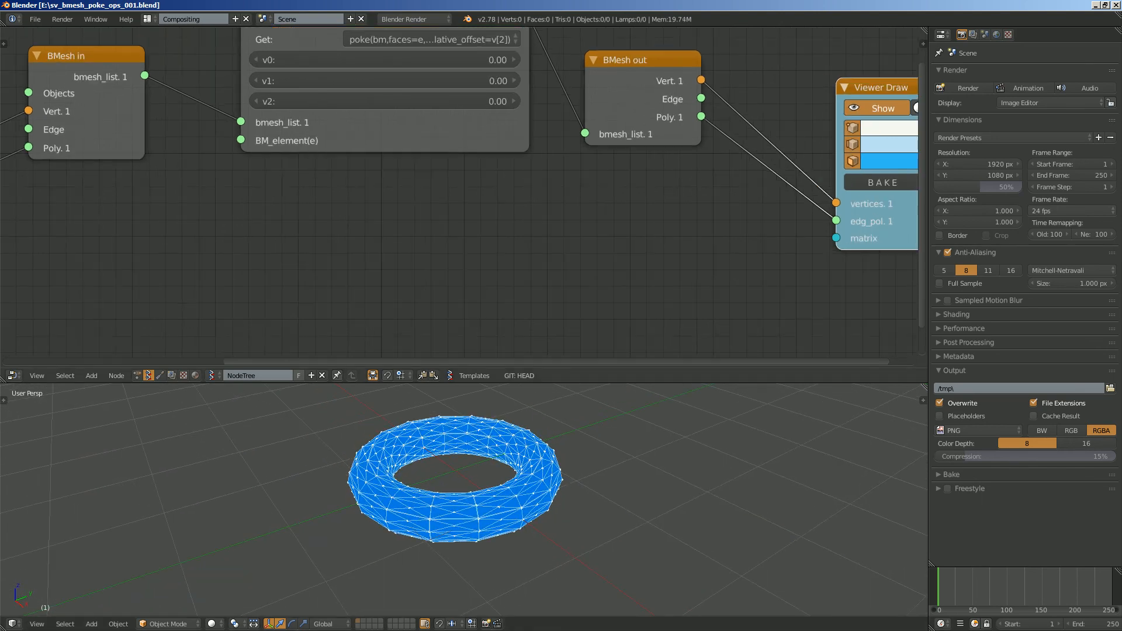
- Try different v2, v1 and v0 values on BMesh Ops 2 and reset them to 0
middle_drag(460, 193, 464, 248)
drag(386, 155, 454, 155)
drag(386, 135, 460, 135)
drag(374, 114, 497, 156)
text(0)
key(Return)
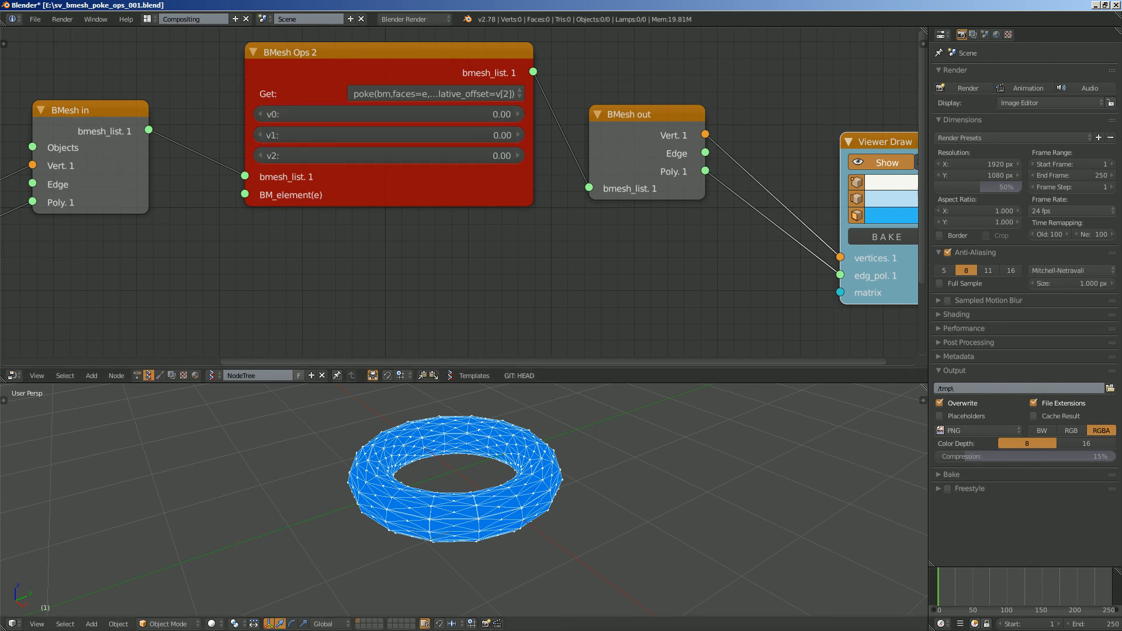
- Move the timeline to frame 31 to re-evaluate the node tree and save the file
click(959, 587)
scroll(584, 503, down, 3)
scroll(459, 485, up, 3)
key(ctrl+s)
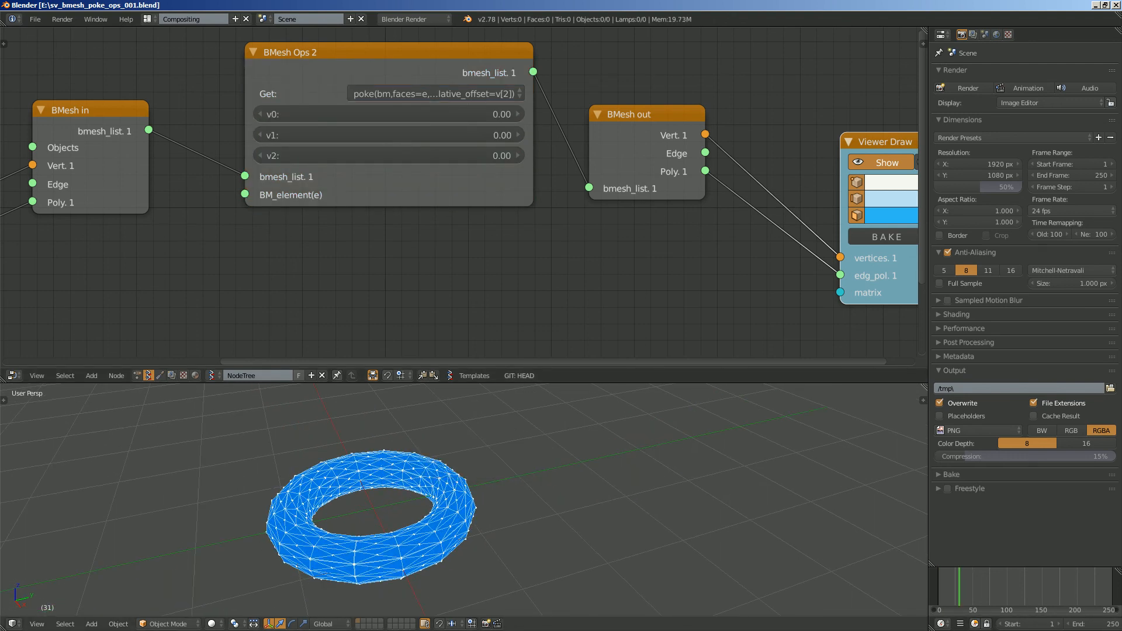
- Examine the parameters of the poke operation in the operation list of BMesh Ops 2
scroll(590, 232, down, 2)
scroll(519, 78, up, 3)
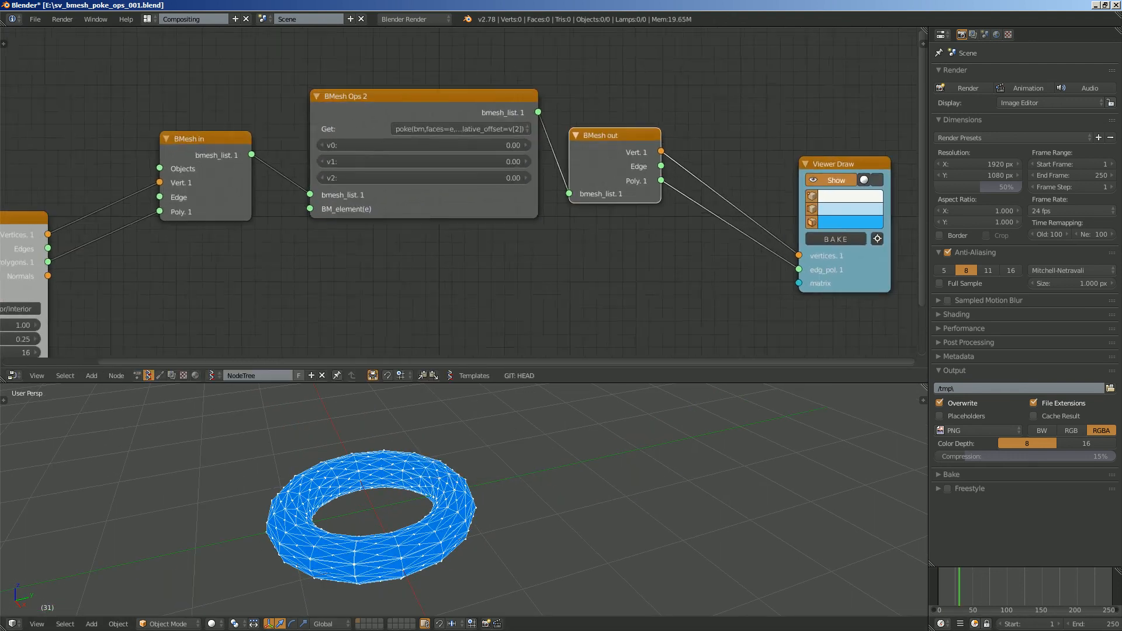
scroll(465, 158, up, 1)
click(462, 148)
key(Escape)
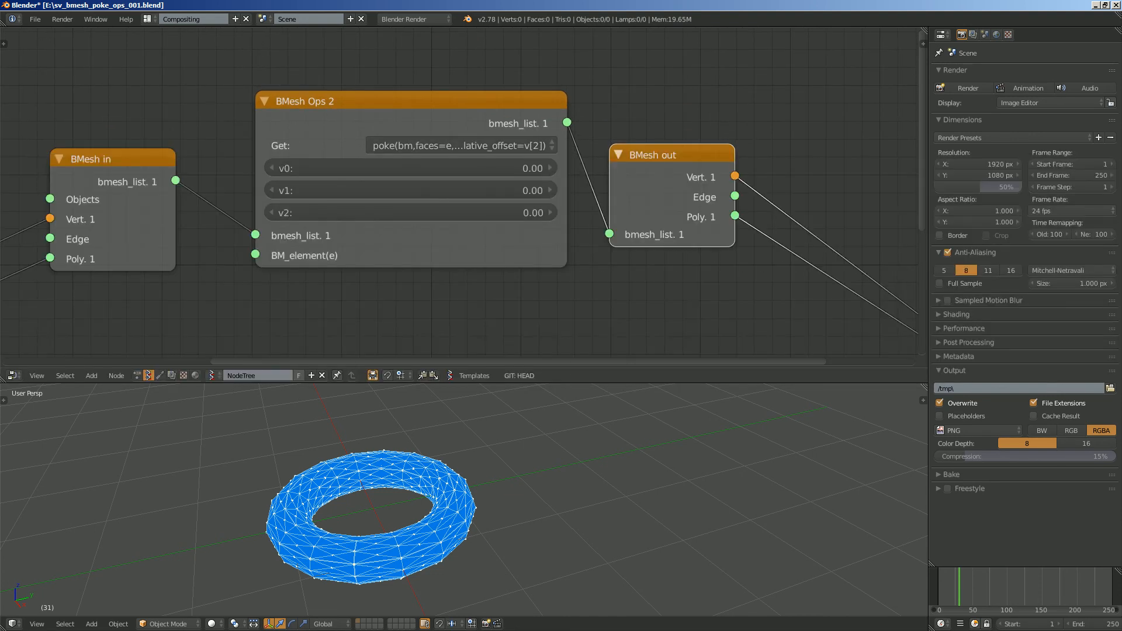
drag(415, 243, 402, 248)
click(459, 151)
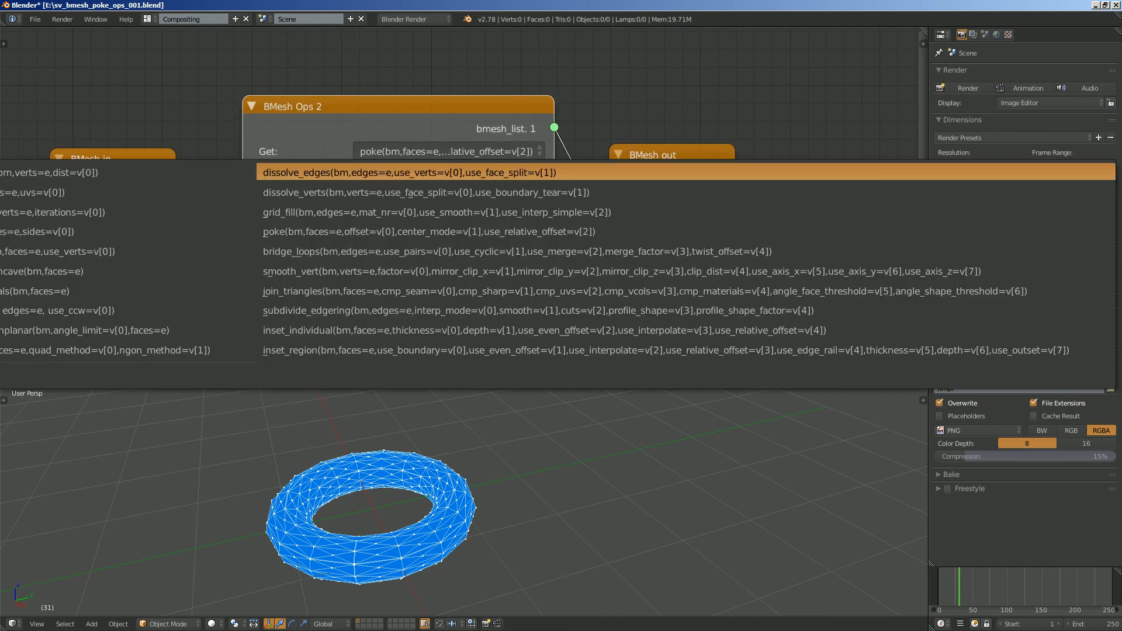
key(Escape)
scroll(459, 193, down, 4)
- Bring Viewer Draw closer to BMesh out and widen the node editor at the properties editor's expense
drag(608, 197, 618, 197)
drag(845, 194, 806, 172)
middle_drag(778, 225, 801, 197)
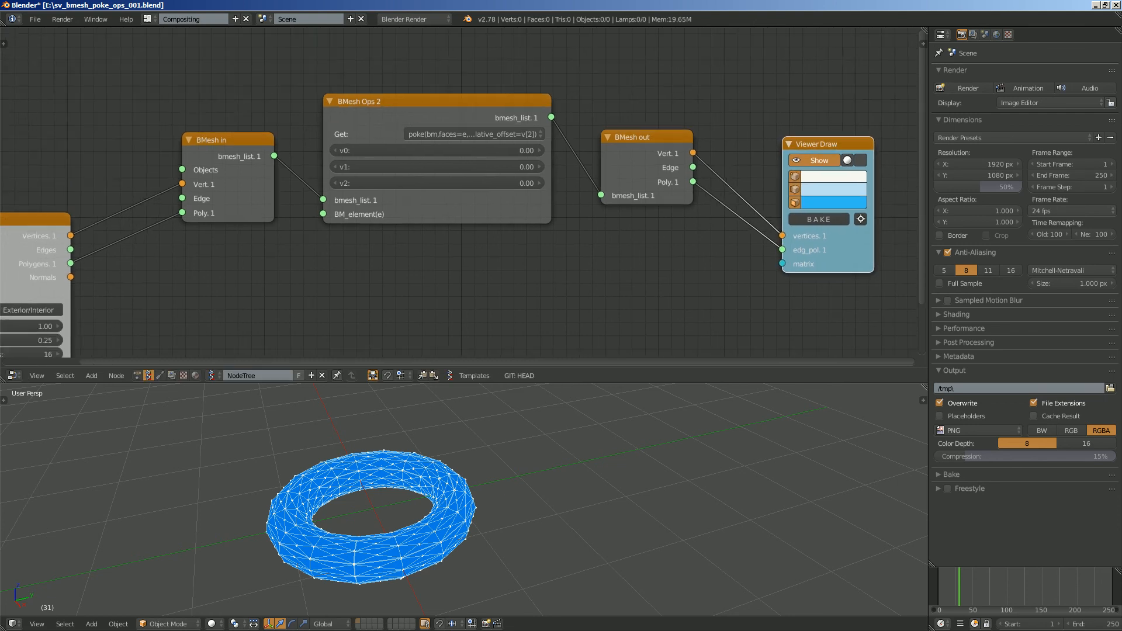
drag(929, 187, 989, 187)
- Move the Torus node closer to BMesh in and adjust the position of BMesh Ops 2
scroll(496, 190, down, 2)
middle_drag(496, 196, 500, 178)
drag(111, 214, 155, 174)
drag(447, 104, 443, 113)
scroll(453, 199, up, 2)
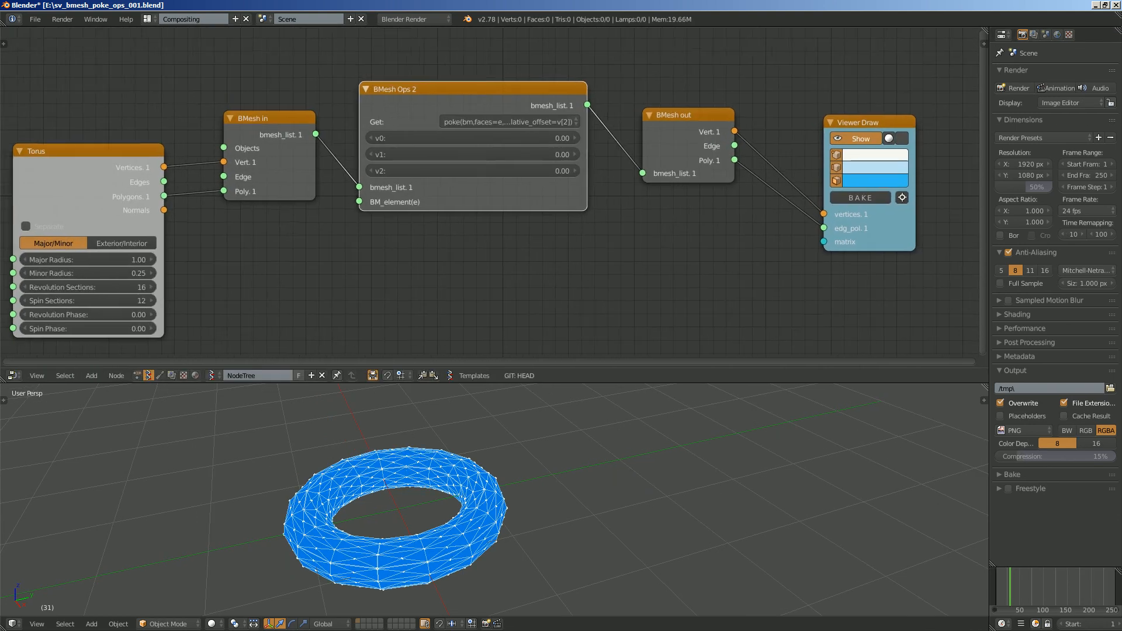
- Space out the BMesh out and Viewer Draw nodes slightly and save the file
scroll(453, 199, down, 1)
middle_drag(453, 198, 469, 190)
mouse_move(468, 185)
mouse_down()
mouse_move(497, 191)
mouse_move(476, 189)
mouse_up()
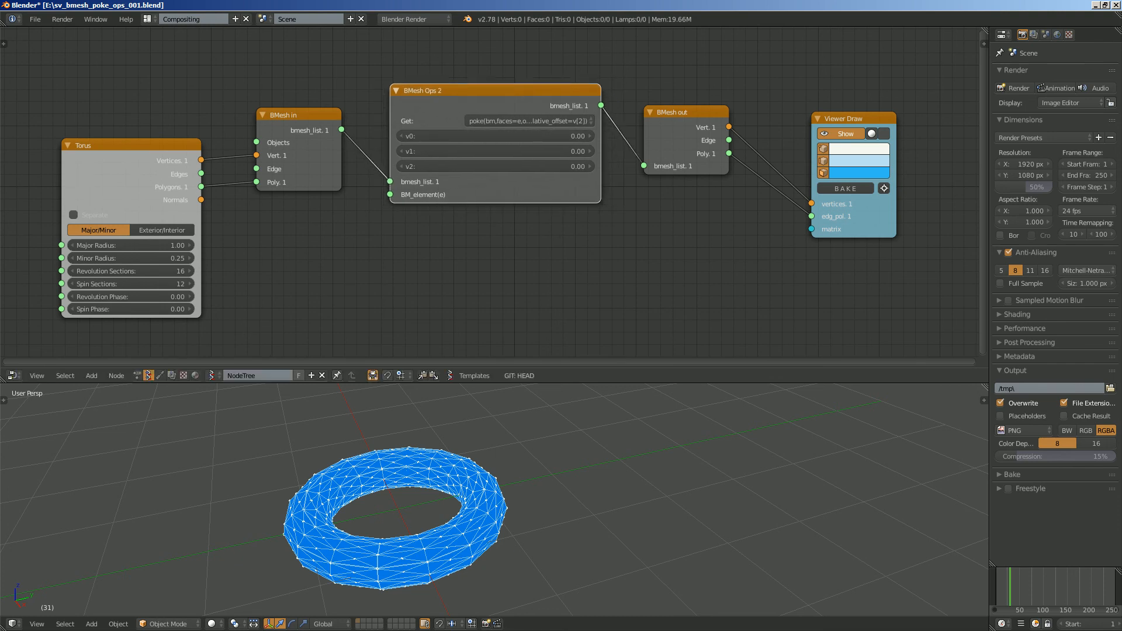
drag(673, 141, 683, 148)
drag(848, 120, 881, 120)
scroll(496, 190, down, 1)
middle_drag(496, 190, 453, 182)
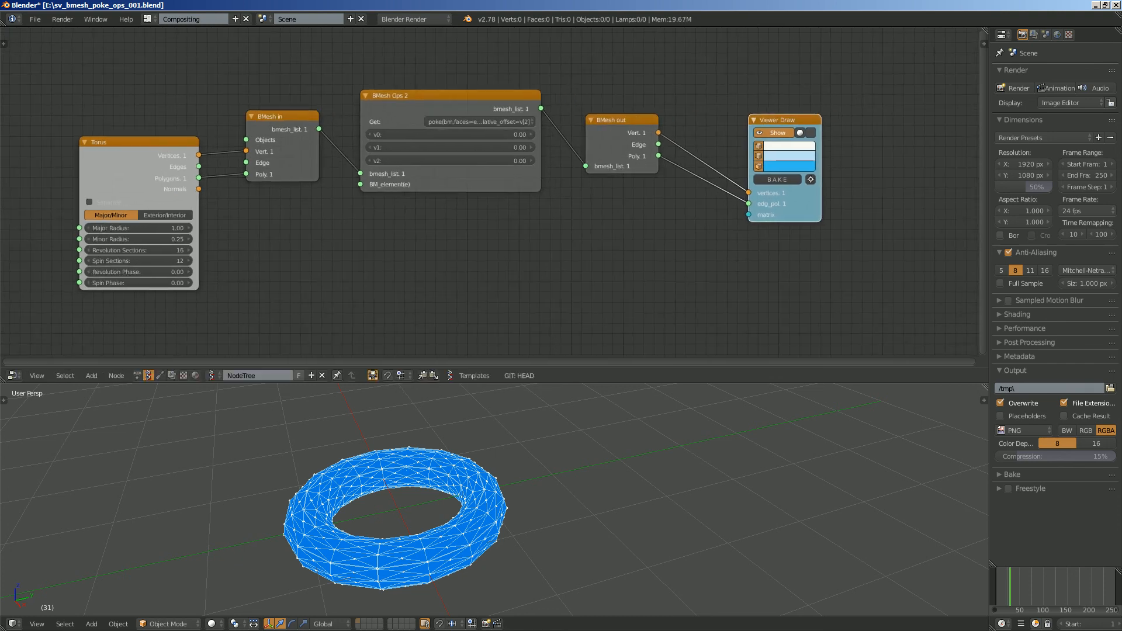
key(ctrl+s)
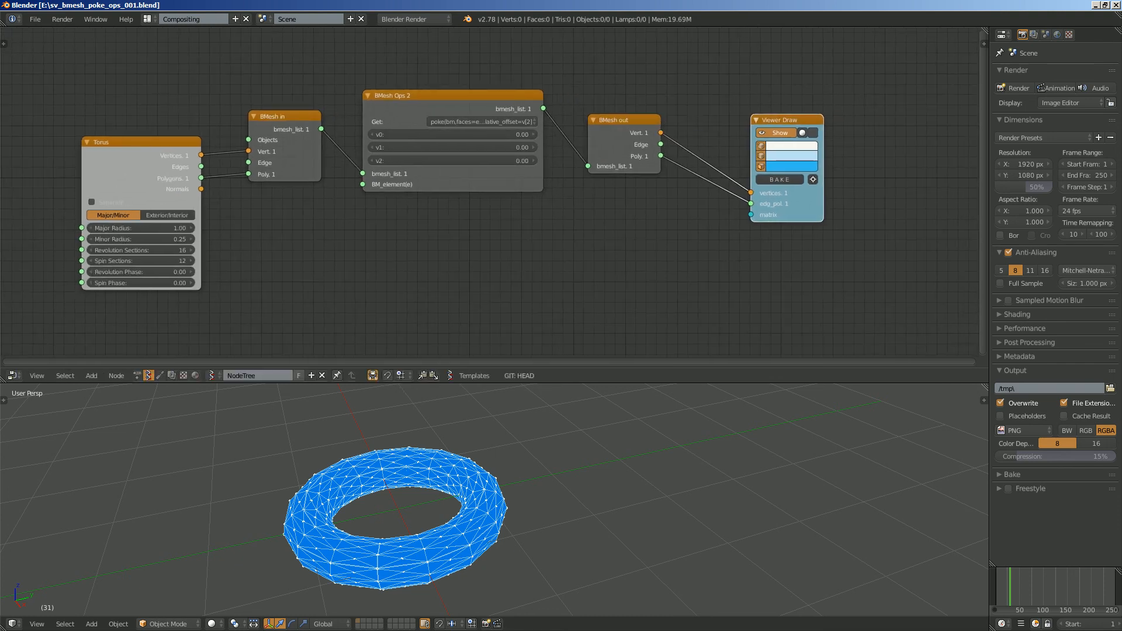
- Move Viewer Draw well away from BMesh out to make room for more nodes
middle_drag(467, 497, 486, 467)
scroll(432, 496, up, 1)
scroll(460, 479, down, 1)
scroll(460, 479, up, 2)
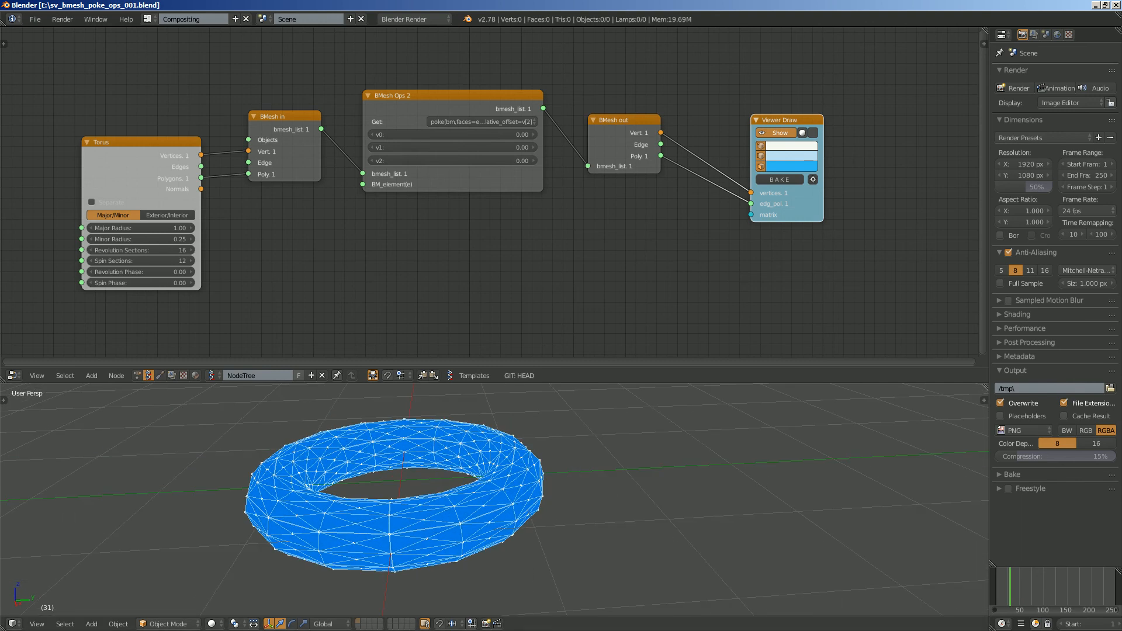
scroll(491, 195, up, 1)
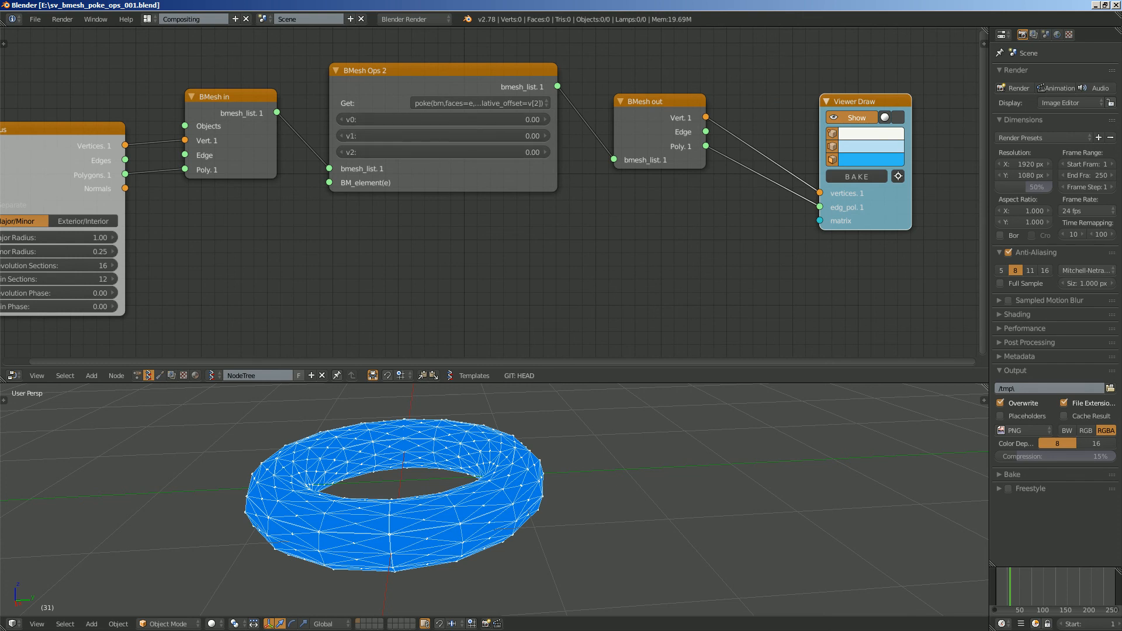
scroll(494, 197, down, 2)
middle_drag(494, 198, 281, 163)
drag(619, 82, 769, 105)
middle_drag(768, 105, 670, 189)
scroll(670, 189, up, 1)
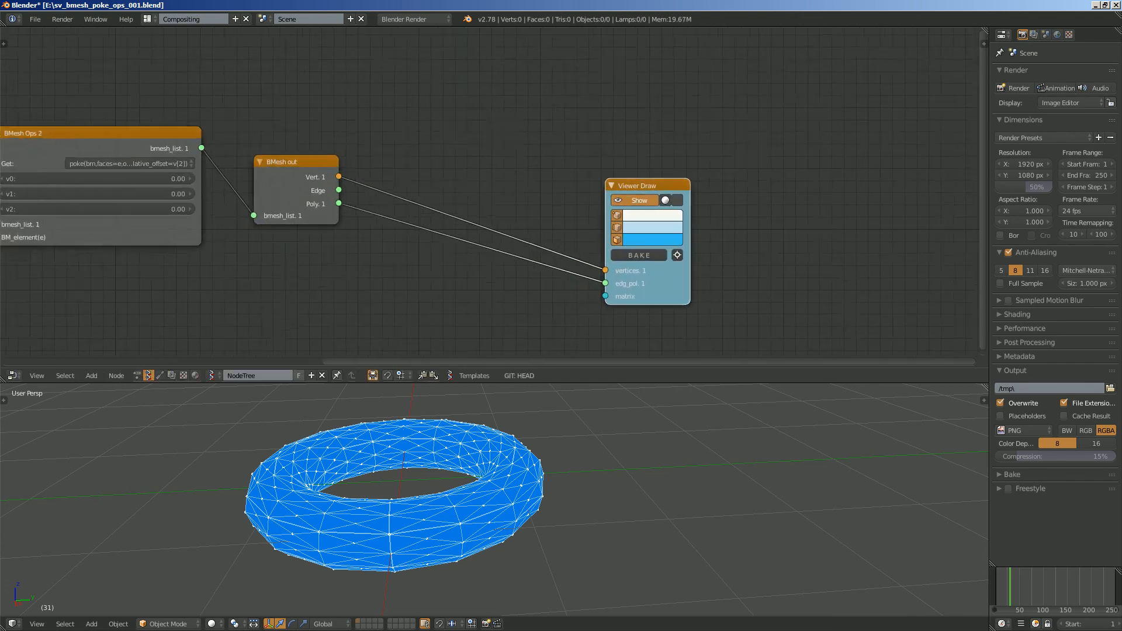
scroll(476, 193, up, 1)
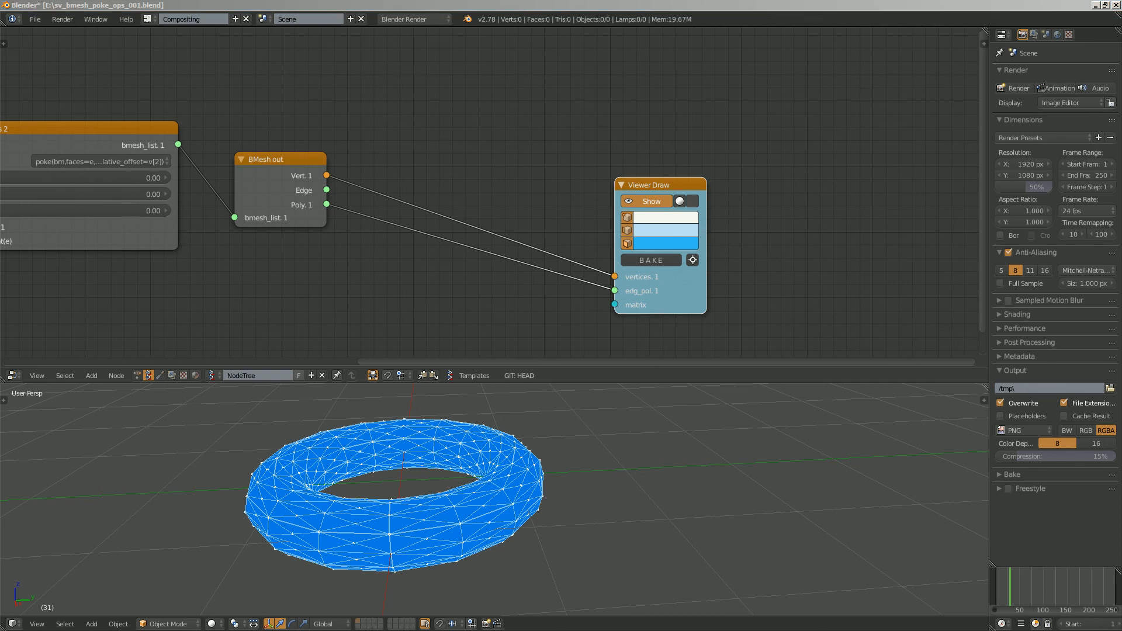
middle_drag(476, 192, 462, 185)
drag(645, 178, 751, 190)
- Add a Centers polygons 3 node above the links between BMesh out and Viewer Draw
key(alt+space)
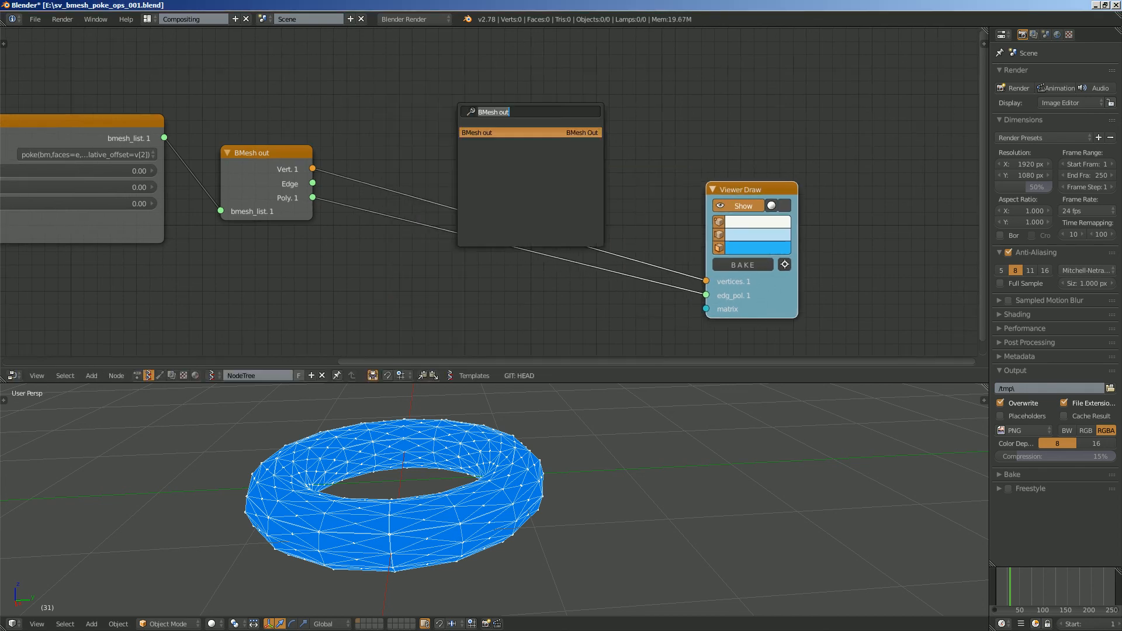
text(CENTER)
key(Down)
key(Return)
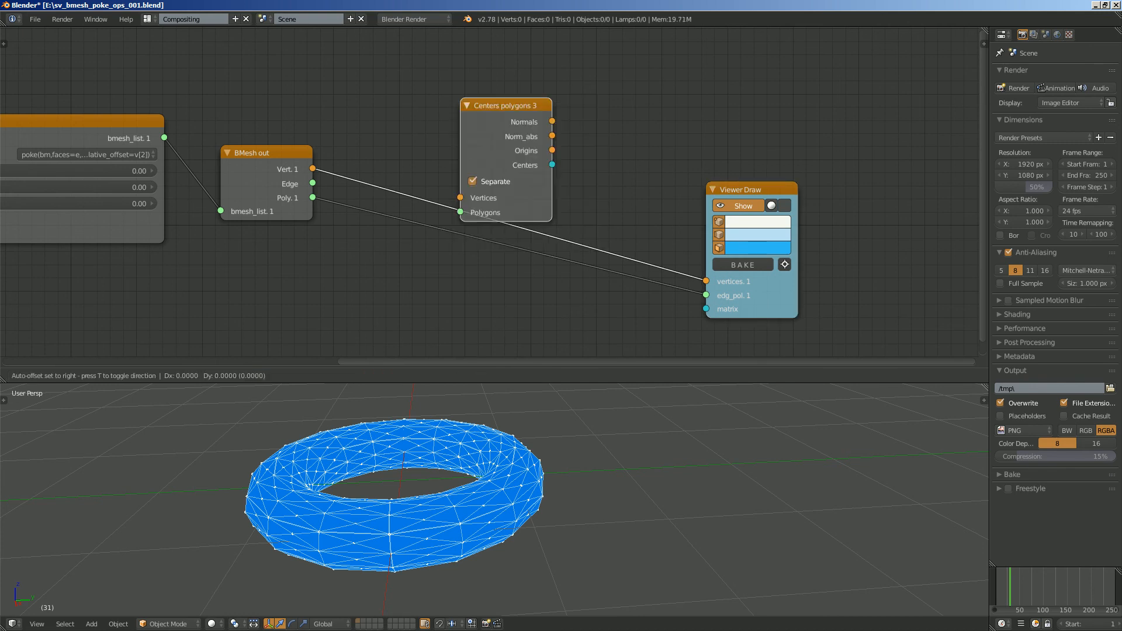
key(Return)
- Add a Select mesh elements by location node after Centers polygons 3, move Viewer Draw out of its way and widen the new node
key(alt+space)
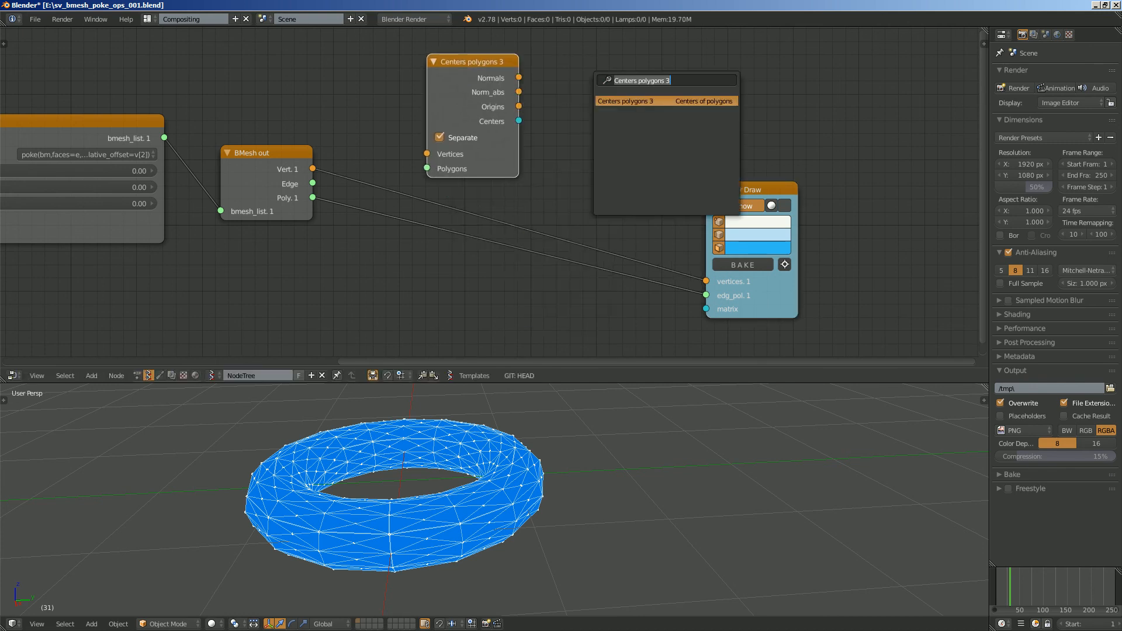
text(selec)
key(Return)
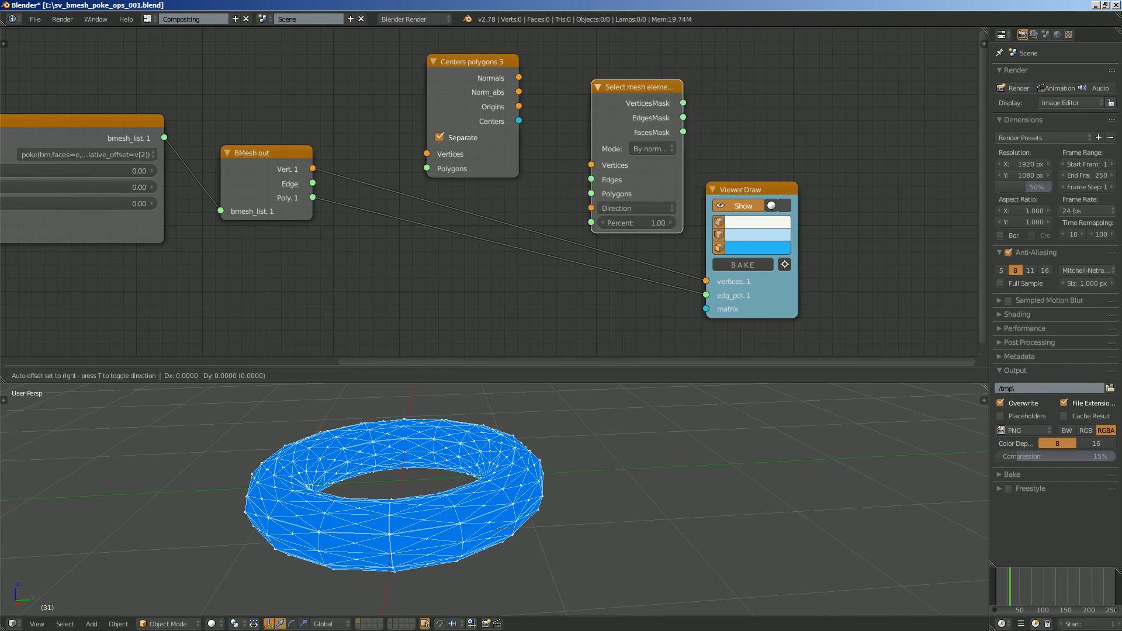
click(596, 80)
mouse_move(688, 157)
mouse_down()
mouse_move(734, 156)
mouse_move(857, 259)
mouse_up()
drag(666, 86, 706, 76)
- Link the Vert and Poly outputs of BMesh out to the Vertices and Polygons inputs of Centers polygons 3
middle_drag(535, 234, 534, 207)
drag(266, 127, 334, 145)
drag(426, 127, 426, 128)
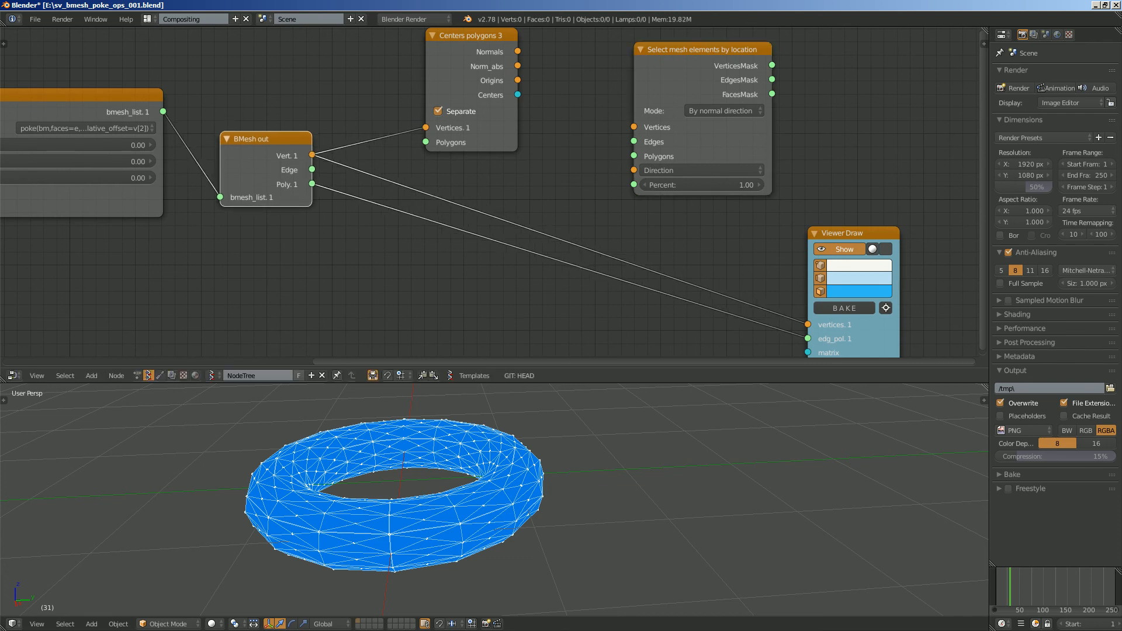
drag(311, 184, 426, 142)
drag(517, 80, 605, 158)
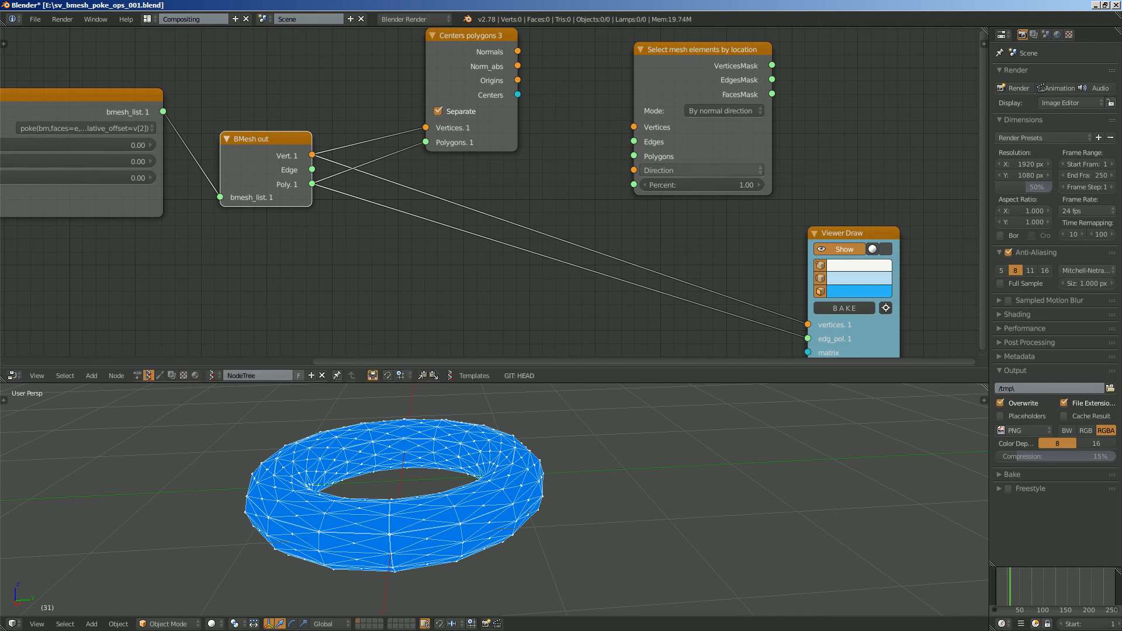
- Set the mesh selection node's mode to By center and radius, and move Centers polygons 3 slightly down
click(672, 170)
click(723, 111)
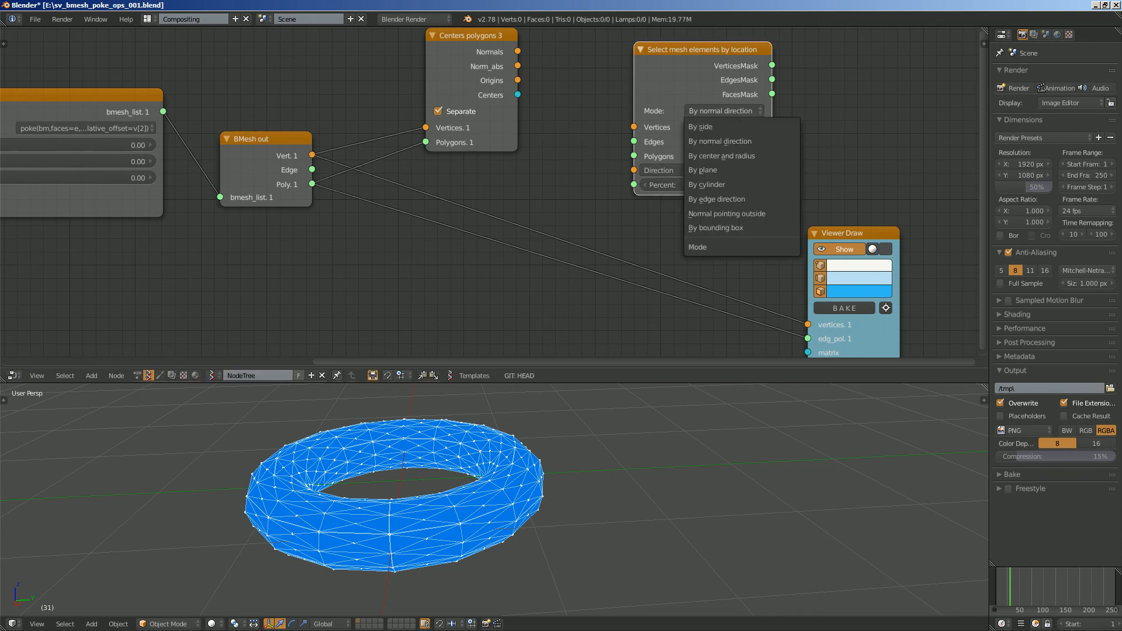
click(722, 155)
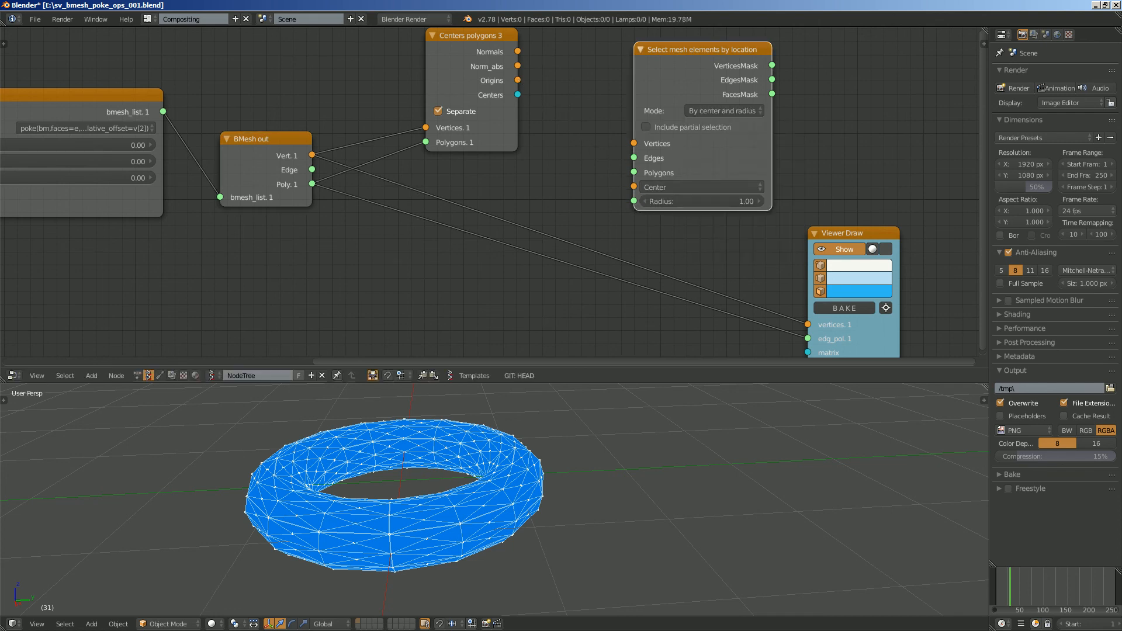
middle_drag(562, 123, 566, 124)
drag(477, 37, 479, 51)
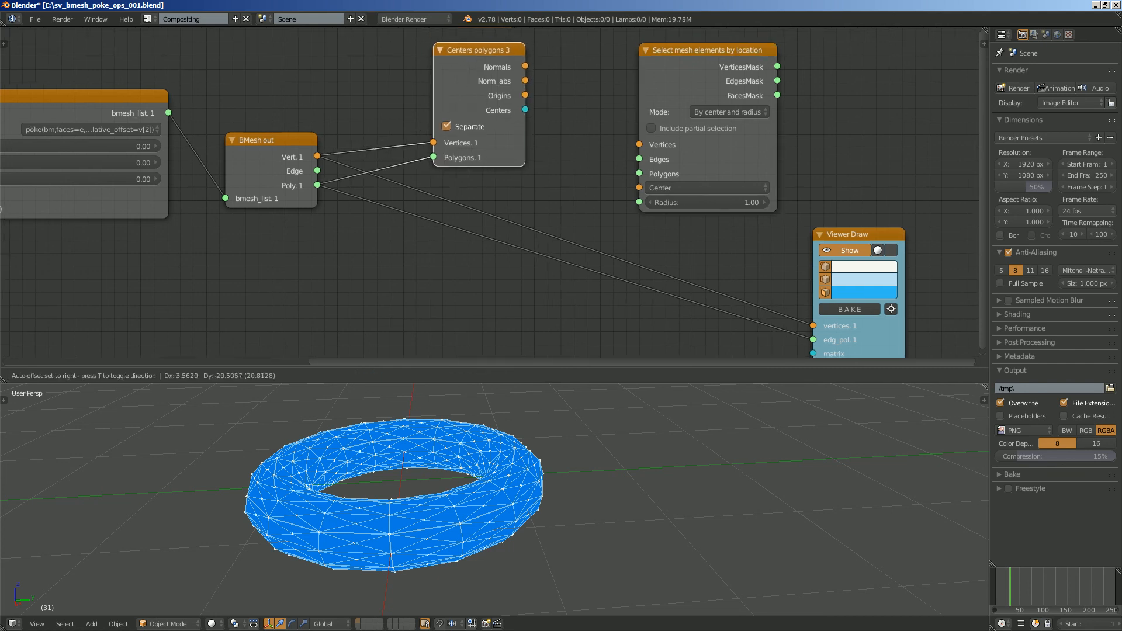
- Link the Origins of Centers polygons 3 to the selection node's Center input and set its Radius to 0.49
mouse_move(503, 461)
middle_down()
mouse_move(480, 485)
mouse_move(494, 464)
middle_up()
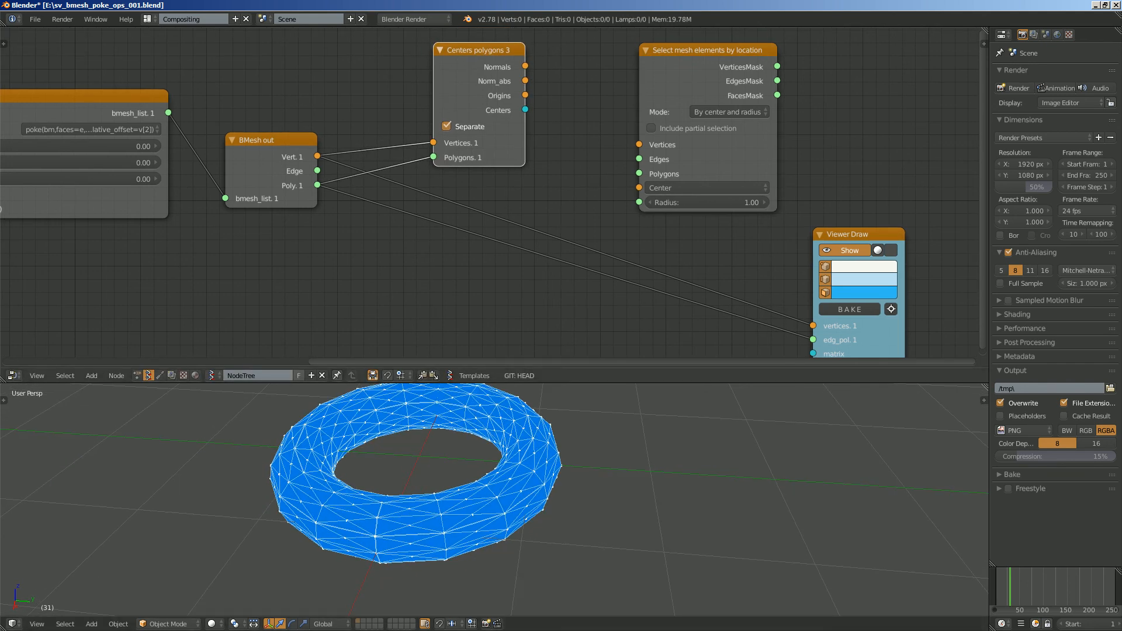
drag(525, 96, 548, 97)
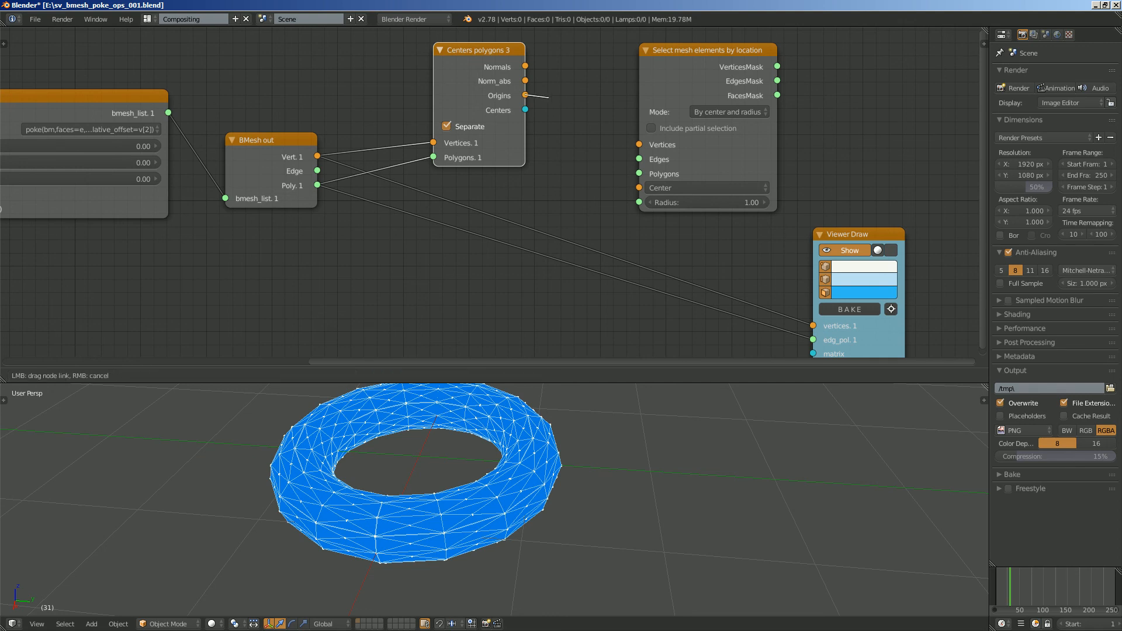
drag(639, 173, 639, 188)
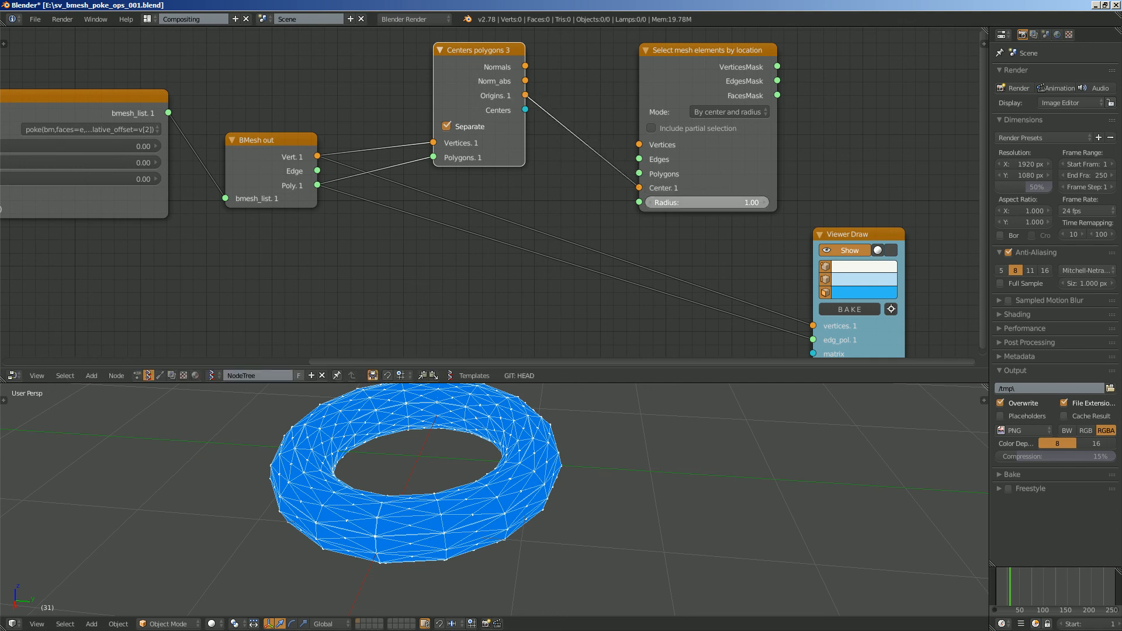
middle_drag(585, 468, 611, 522)
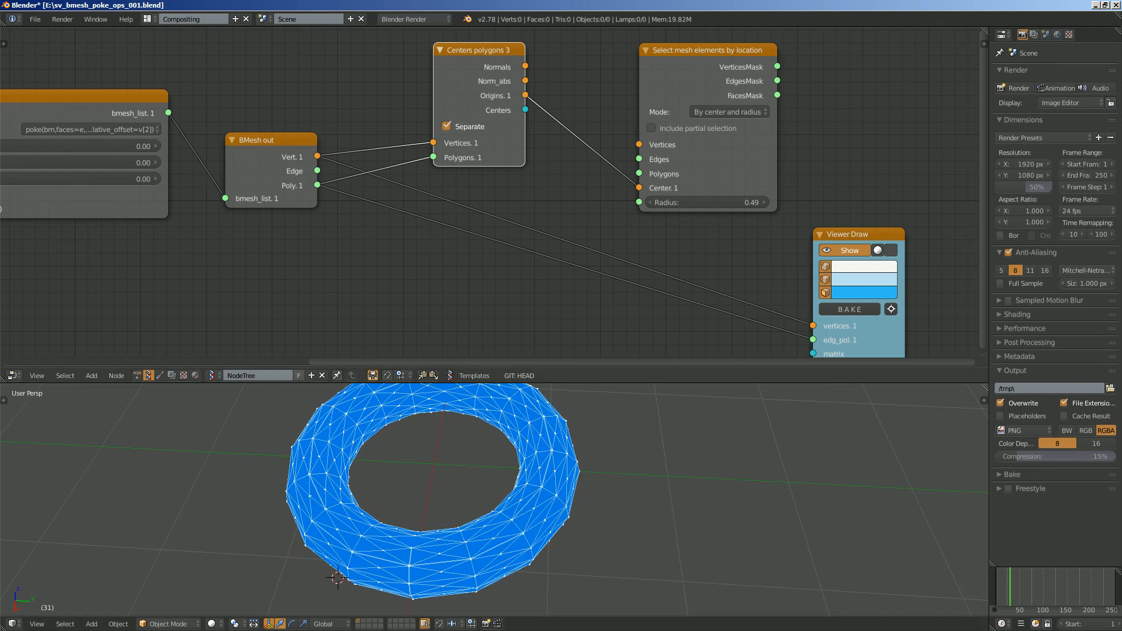
- Move Viewer Draw further away and add a Transform Select node beside the mesh selection node
drag(847, 235, 866, 220)
middle_drag(867, 220, 735, 205)
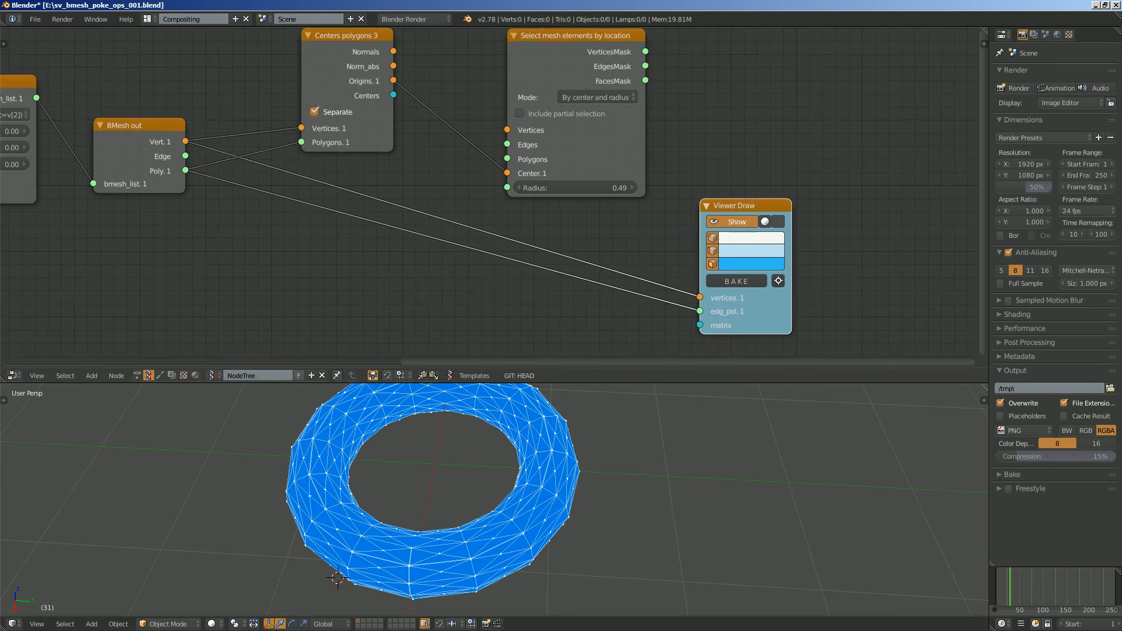
drag(735, 205, 852, 219)
key(shift+a)
click(762, 110)
text(tranms)
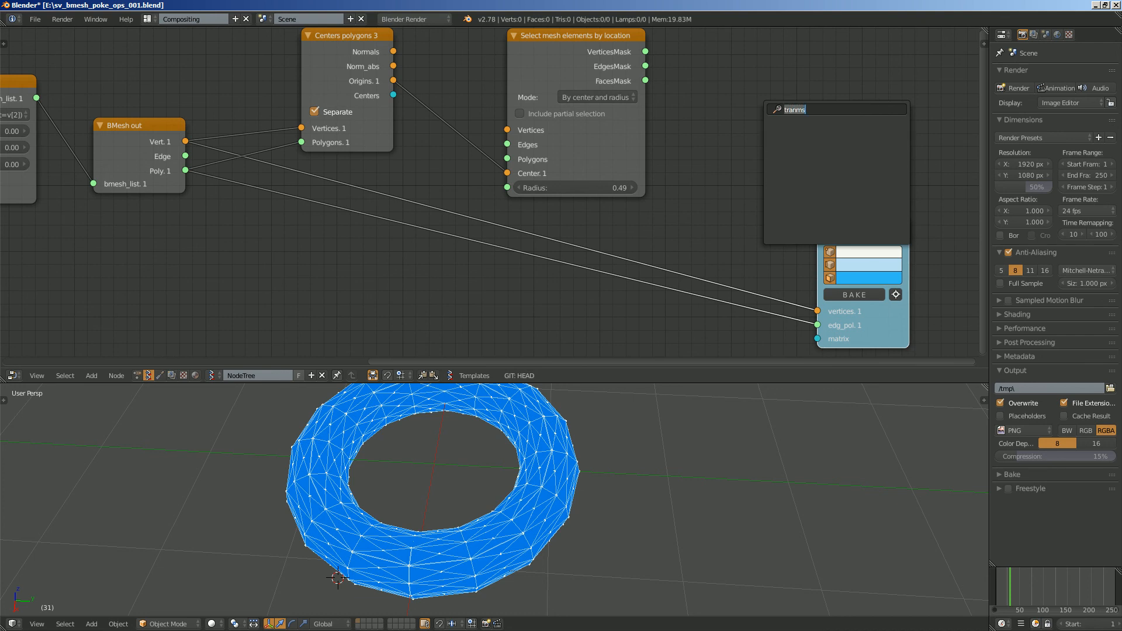
key(BackSpace)
key(BackSpace)
text(s)
key(Return)
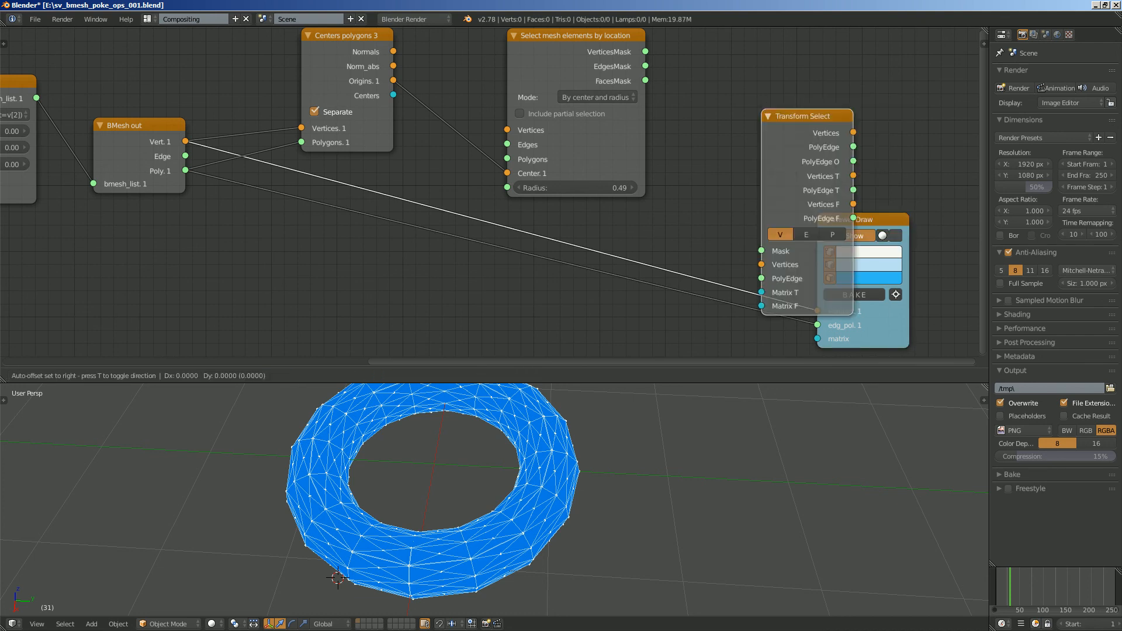
click(739, 44)
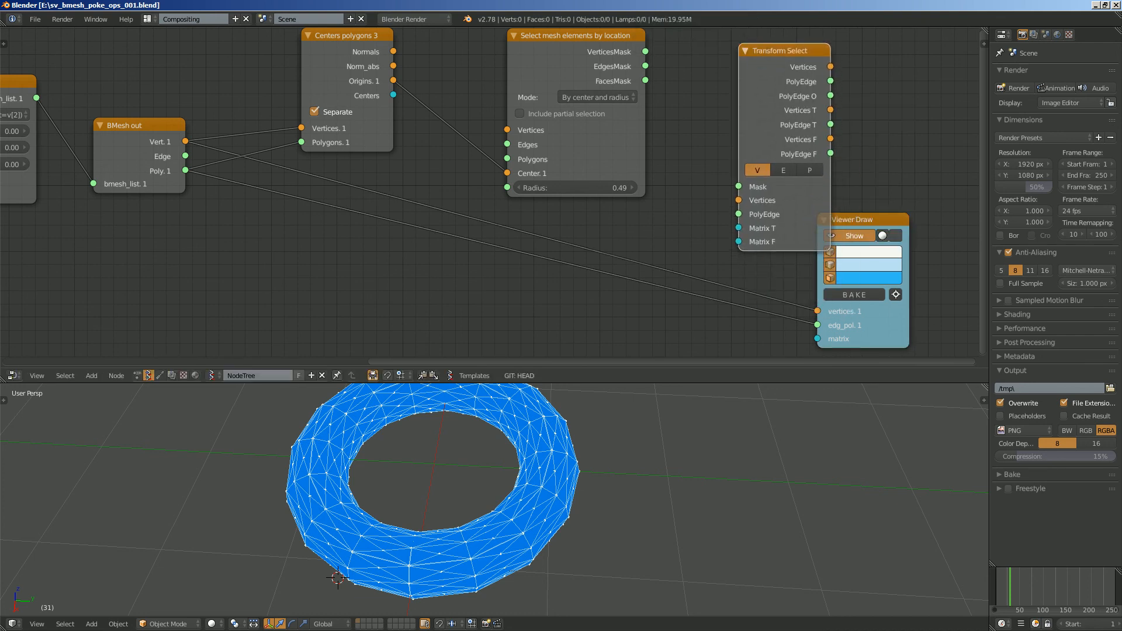
- Link VerticesMask to the Mask input of Transform Select and move Viewer Draw clear of that node
drag(646, 51, 739, 187)
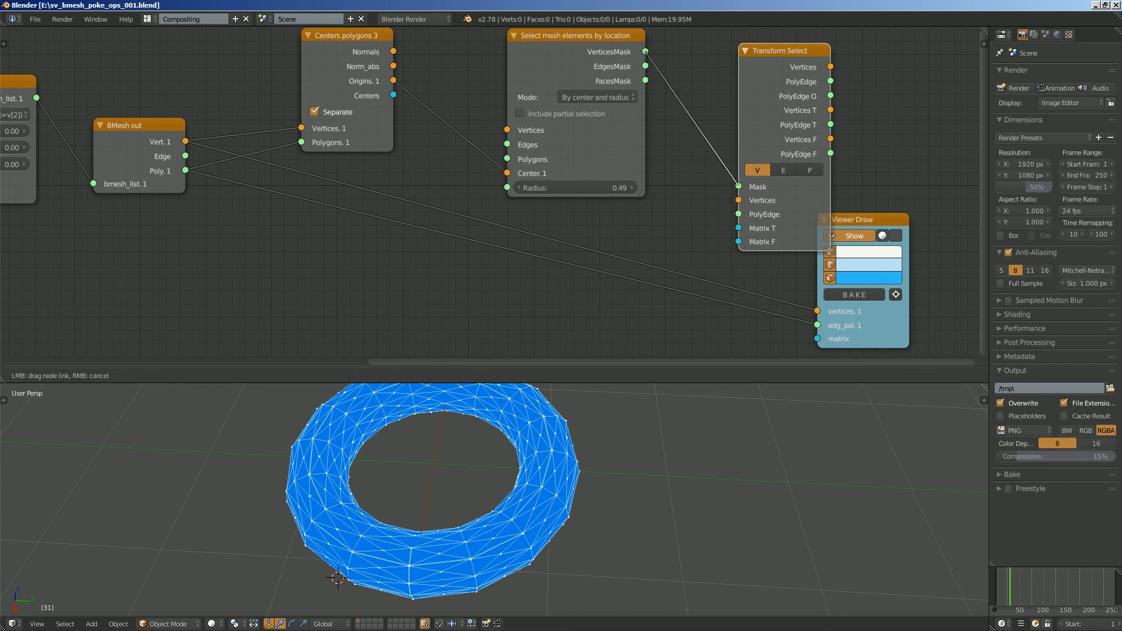
drag(865, 221, 928, 219)
middle_drag(928, 219, 773, 198)
drag(772, 199, 818, 195)
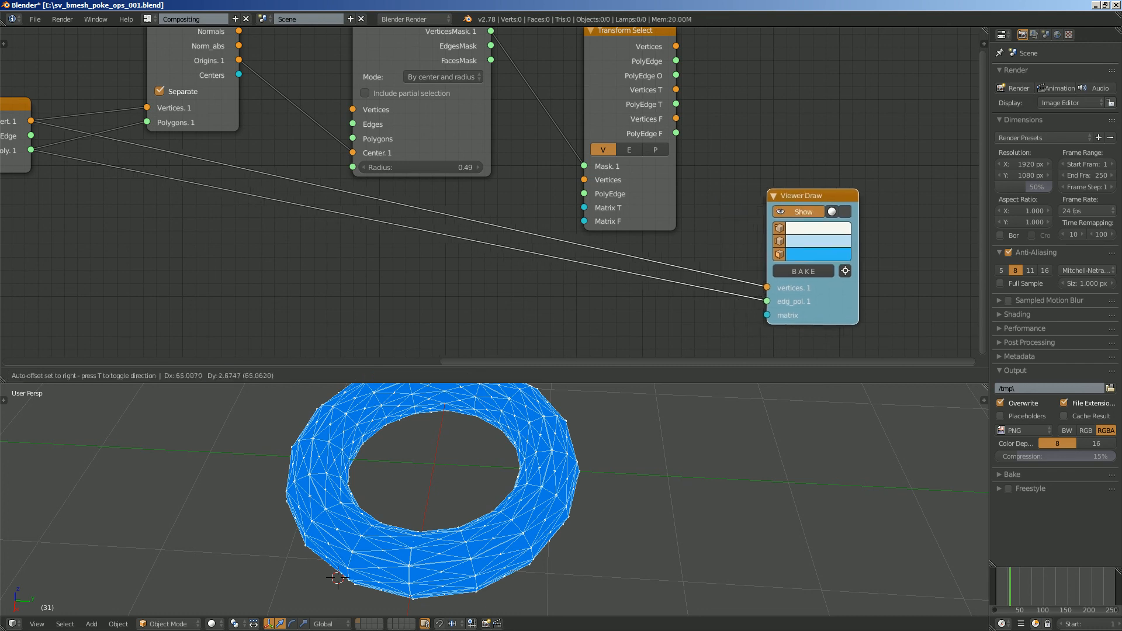
- Widen Transform Select and link its Vertices and PolyEdge outputs to the vertices and edg_pol inputs of Viewer Draw
mouse_move(676, 46)
mouse_down()
mouse_move(734, 243)
mouse_move(770, 286)
mouse_up()
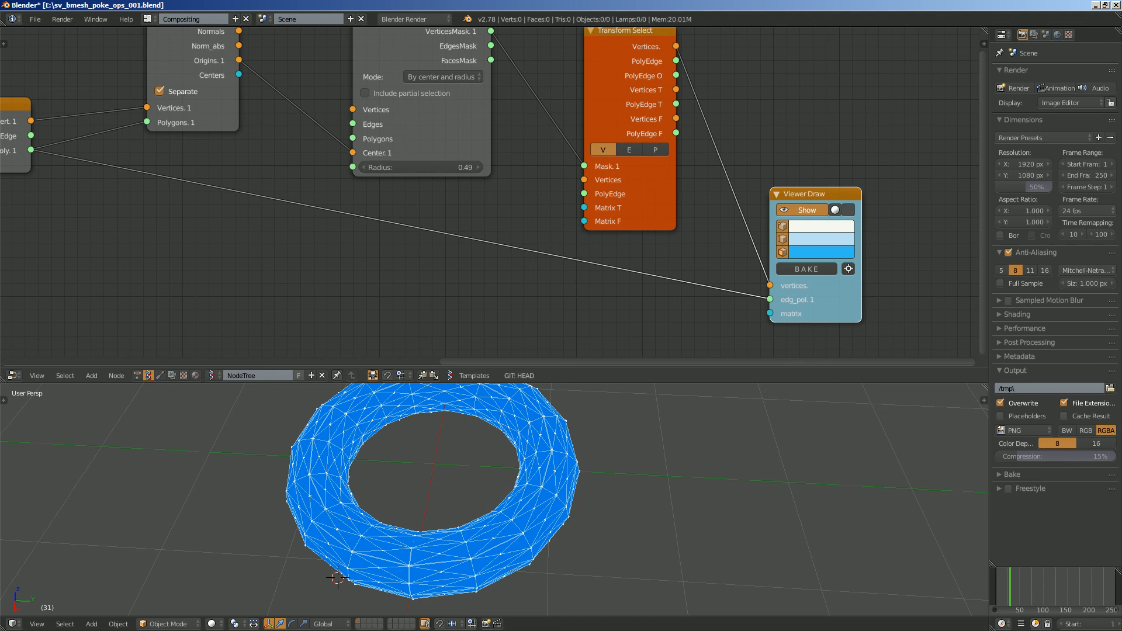
drag(585, 117, 560, 117)
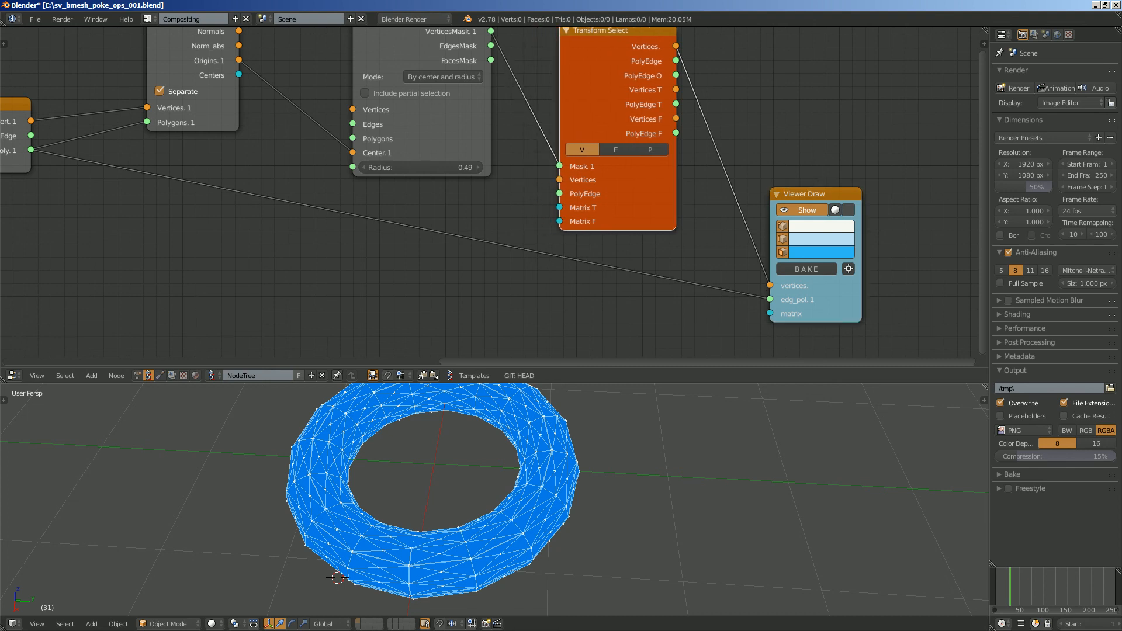
mouse_move(676, 61)
mouse_down()
mouse_move(732, 240)
mouse_move(770, 298)
mouse_move(836, 259)
mouse_up()
middle_drag(836, 260, 836, 262)
scroll(491, 193, up, 2)
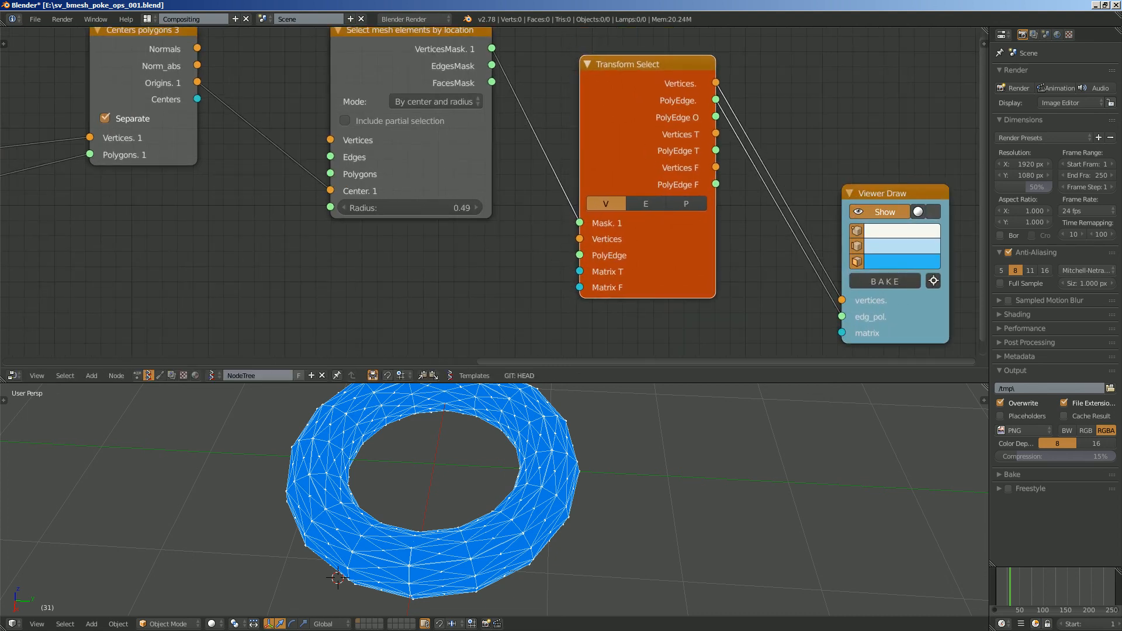
- Save the Blender file over the existing version
scroll(447, 198, down, 3)
middle_drag(443, 199, 496, 152)
scroll(496, 175, up, 1)
key(ctrl+s)
key(Return)
- Add a Matrix in node below the mesh selection node and link its Matrix output to Matrix T of Transform Select
key(space)
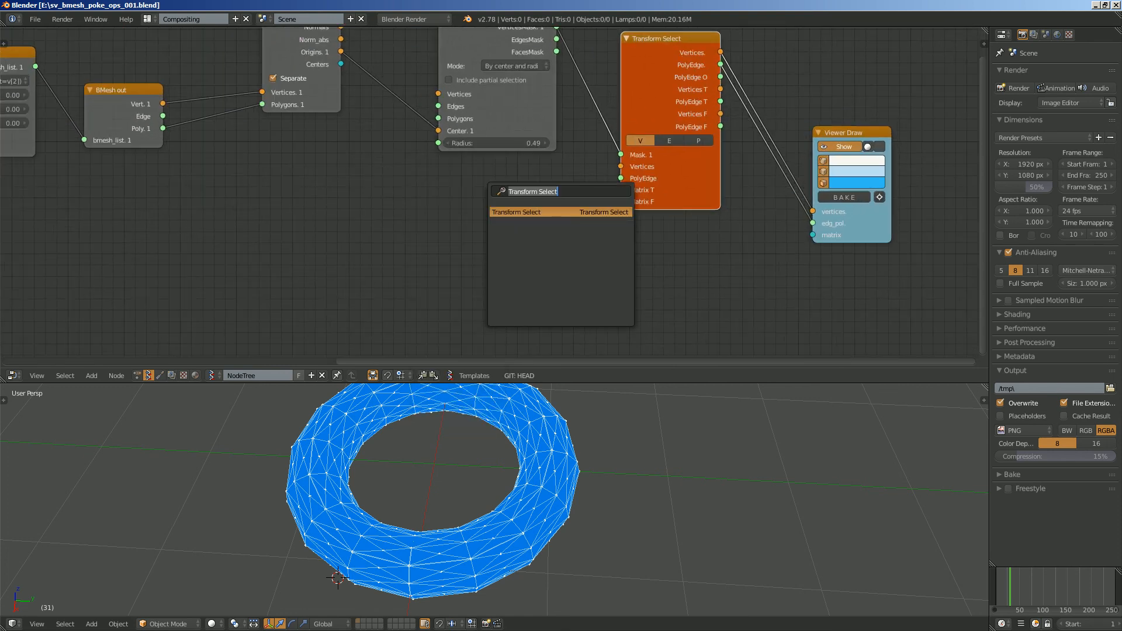
text(matrix i)
key(Return)
click(485, 191)
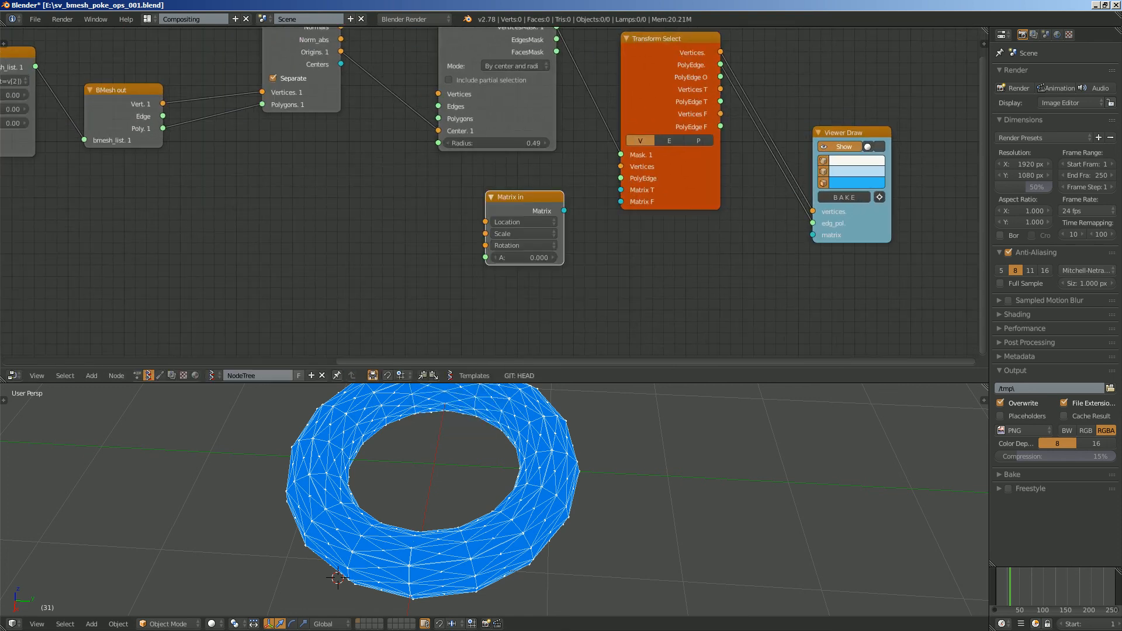
drag(564, 210, 620, 190)
- Add a Vector in node beside Matrix in and link its Vectors output to the Location input
scroll(345, 187, up, 2)
key(ctrl+space)
click(415, 213)
text(vec)
key(Down)
key(Down)
key(Down)
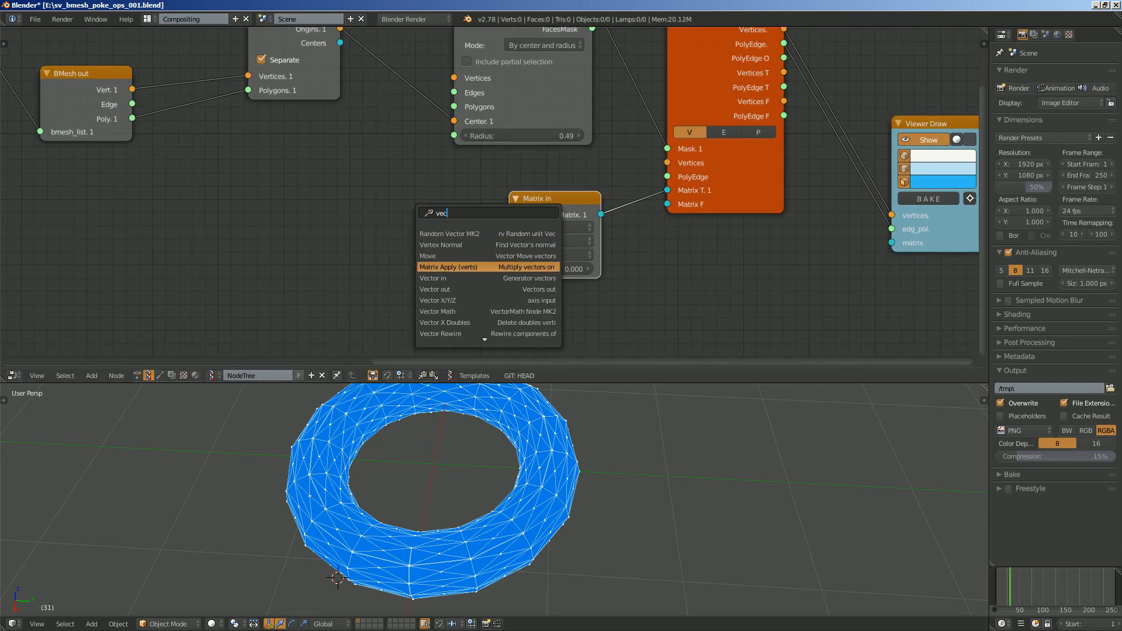
click(454, 278)
click(384, 209)
drag(449, 230, 509, 228)
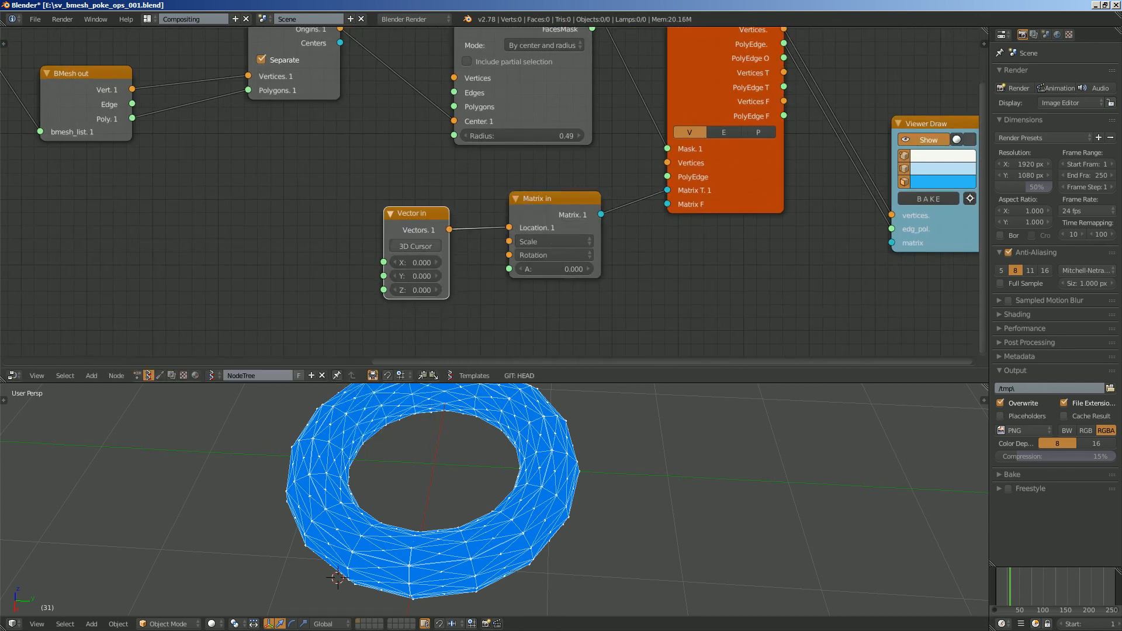
- Set the Vector in node to X 1.500, Y 0.840 and Z 0.900
drag(416, 262, 456, 262)
drag(416, 277, 441, 276)
drag(416, 291, 443, 290)
scroll(491, 193, down, 1)
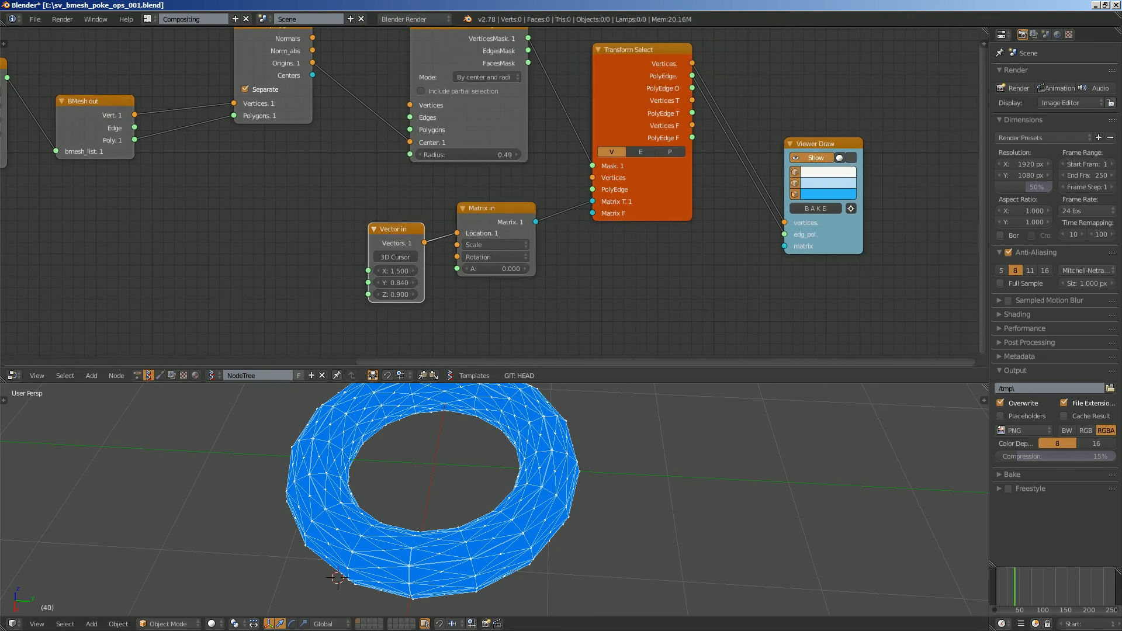
- Reduce the Radius of the Select mesh elements by location node to 0.28
scroll(921, 110, up, 1)
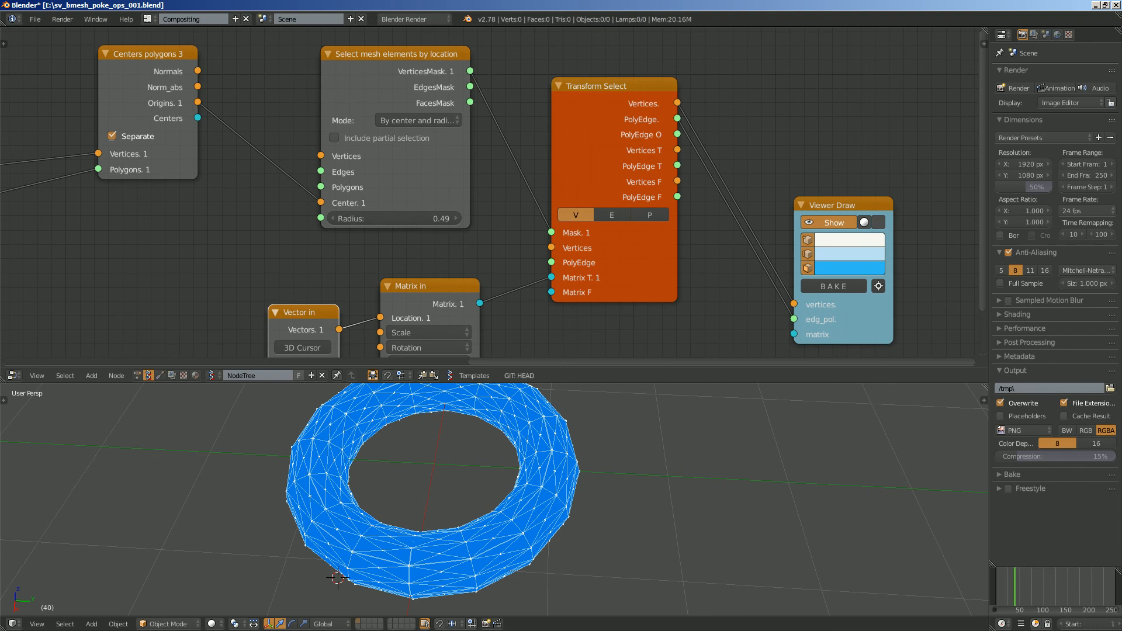
drag(393, 218, 356, 219)
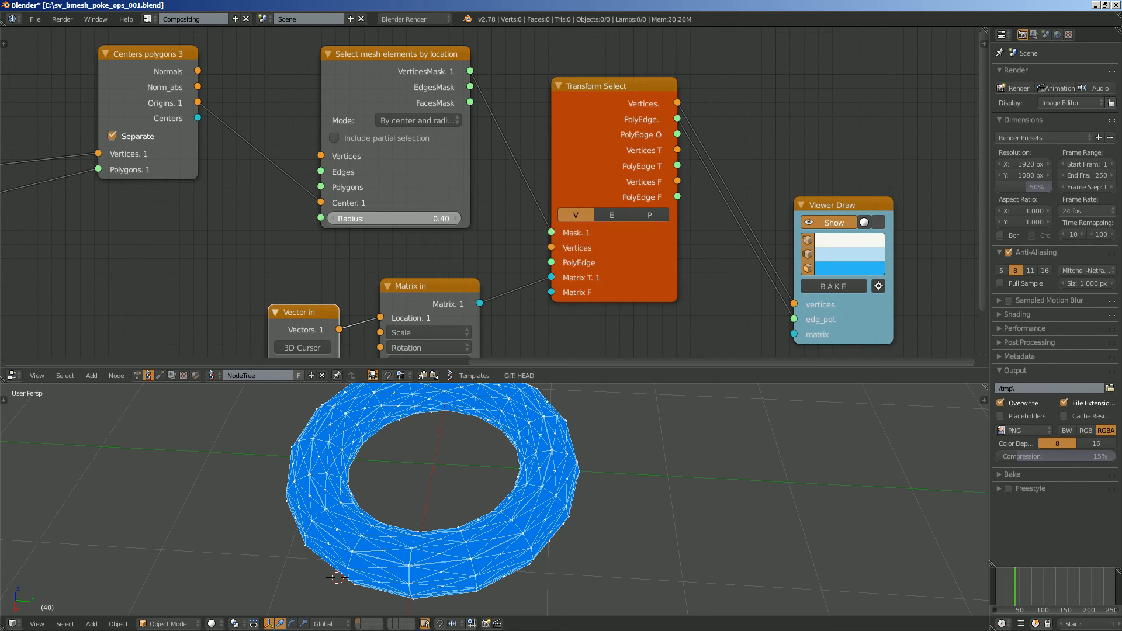
middle_drag(491, 193, 547, 176)
- Move Centers polygons 3 higher and nudge the mesh selection node to clear space for links from BMesh out
scroll(380, 187, down, 1)
middle_drag(380, 187, 427, 195)
scroll(427, 194, up, 1)
drag(251, 47, 258, 60)
scroll(258, 60, down, 2)
middle_drag(258, 60, 406, 130)
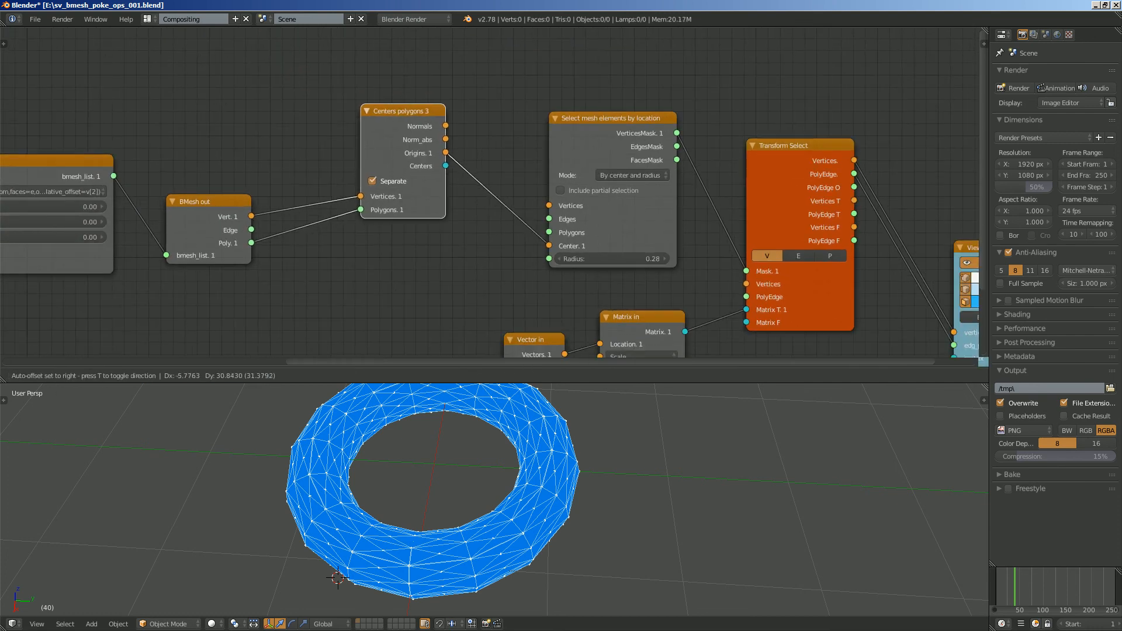
middle_drag(491, 193, 495, 173)
drag(406, 90, 398, 51)
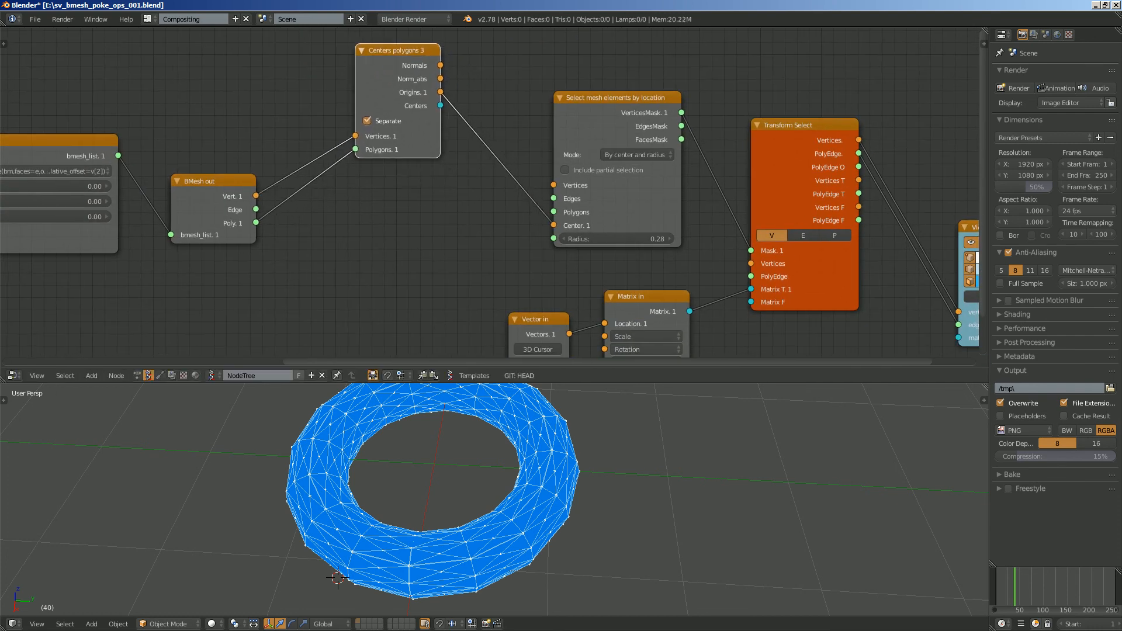
drag(615, 98, 605, 88)
- Link the Vert and Poly outputs of BMesh out to the Vertices and Polygons inputs of the mesh selection node
scroll(606, 87, up, 1)
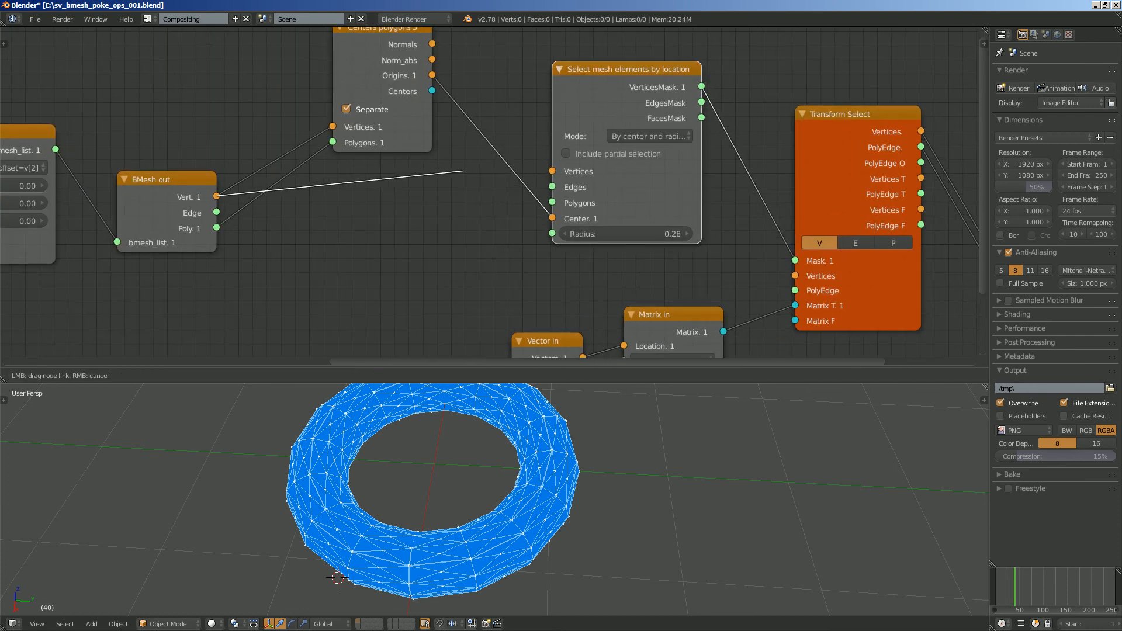
drag(217, 228, 491, 221)
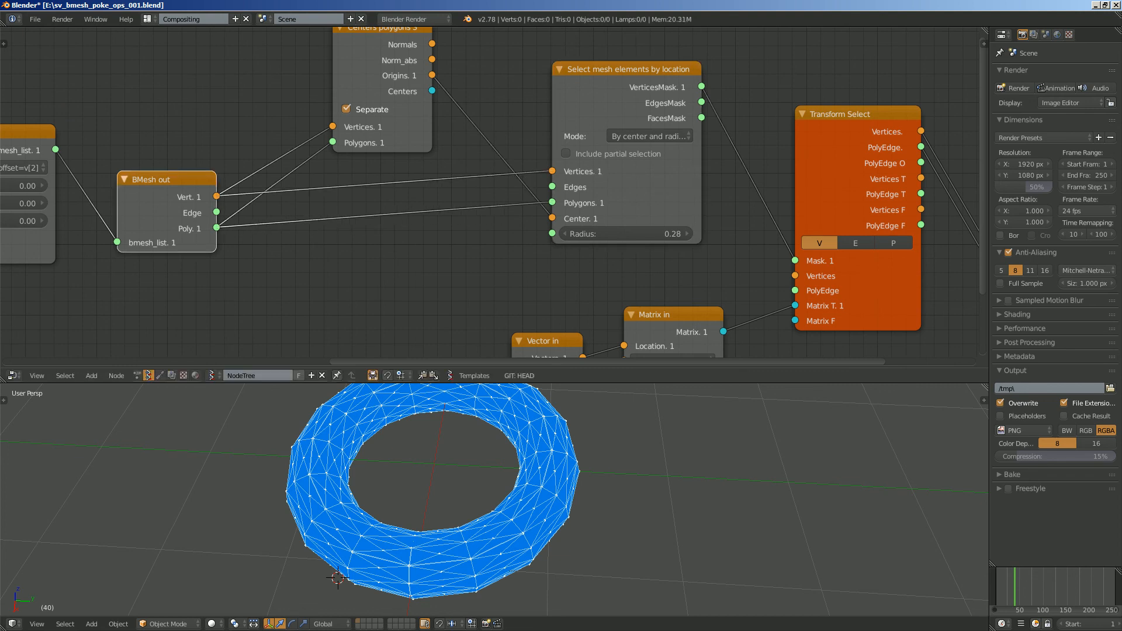
middle_drag(544, 206, 531, 202)
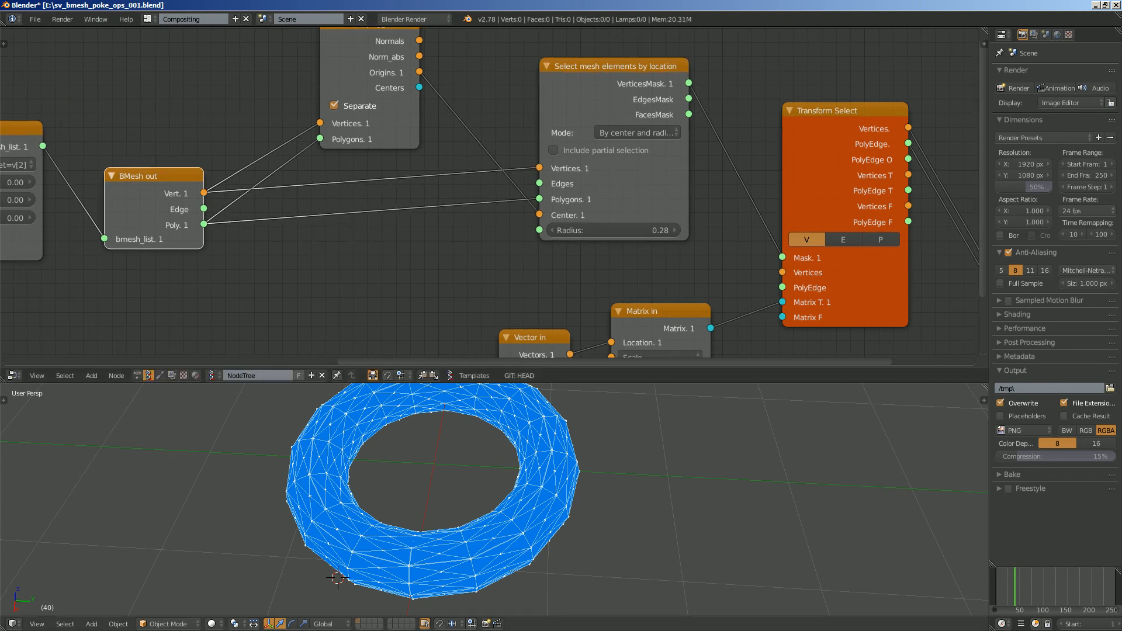
- Change the current frame to 28 and orbit around the torus to check the result
click(1009, 589)
middle_drag(672, 503, 687, 480)
mouse_move(584, 274)
middle_down()
mouse_move(551, 224)
mouse_move(548, 187)
mouse_move(389, 192)
mouse_move(396, 274)
middle_up()
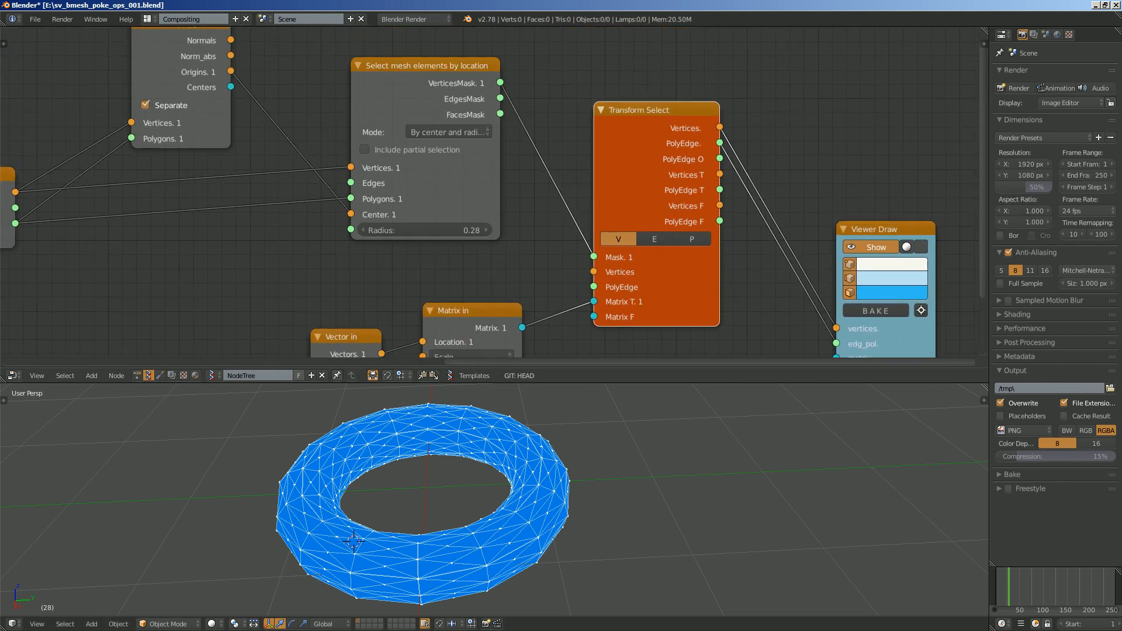
- Move the mesh selection node closer to Centers polygons 3 and raise the Transform Select node
middle_drag(430, 162, 457, 196)
drag(457, 196, 429, 172)
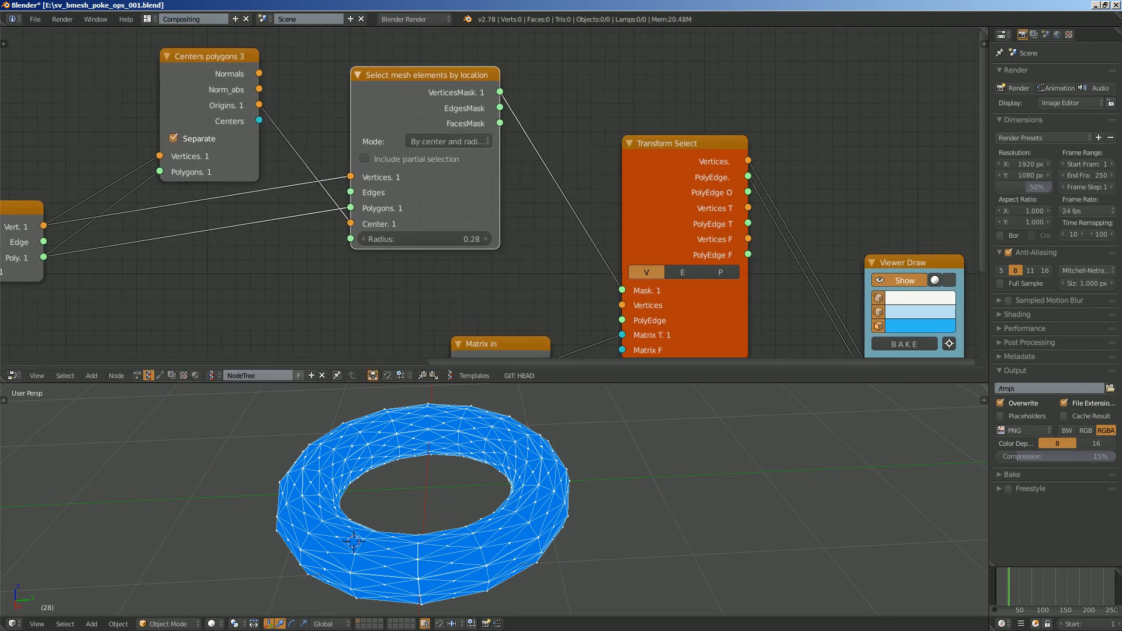
drag(660, 202, 650, 169)
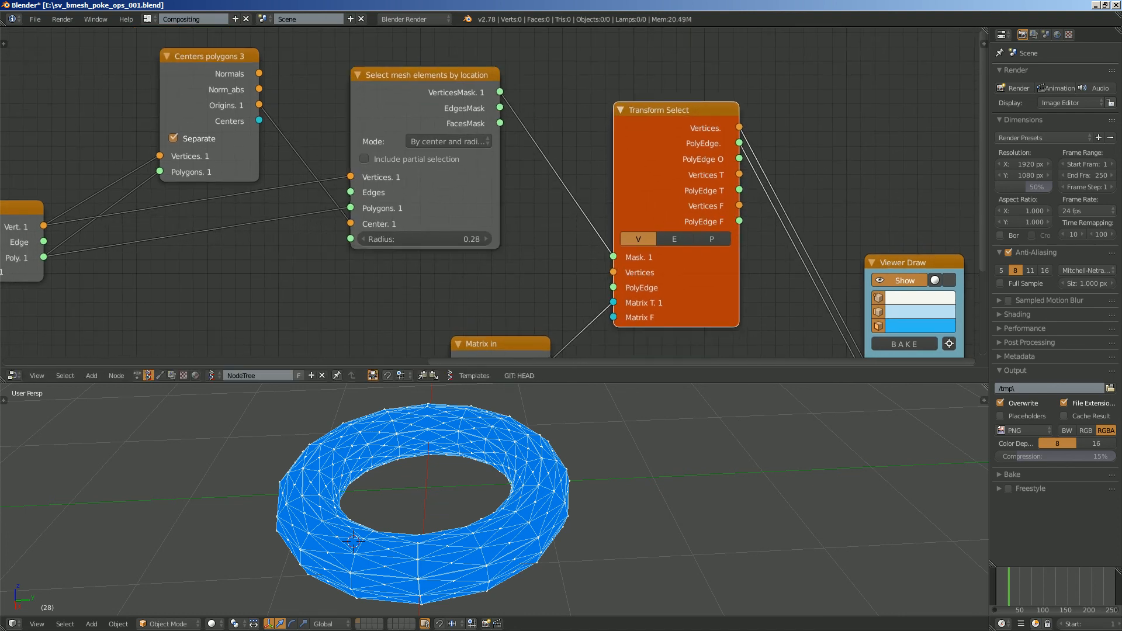
- Shift the mesh selection node and Centers polygons 3 upward to clear space for links from BMesh out
scroll(468, 146, down, 2)
middle_drag(424, 124, 440, 146)
drag(440, 147, 456, 121)
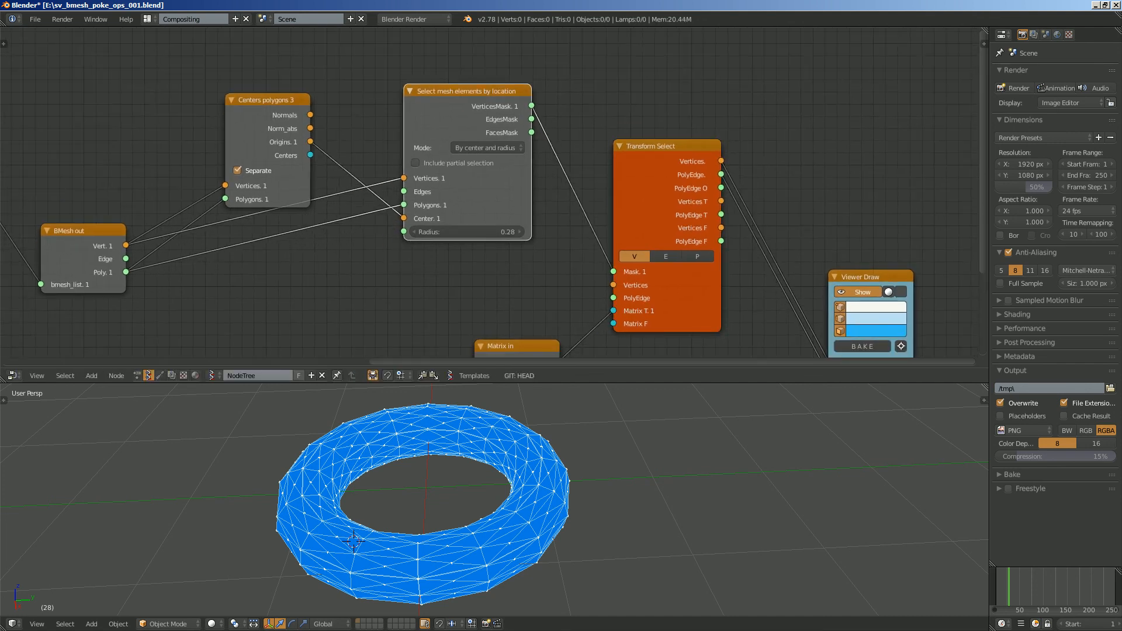
drag(257, 135, 248, 92)
- Link the Vert and Poly outputs of BMesh out to Transform Select's Vertices and PolyEdge inputs, and save the file
middle_drag(351, 222, 382, 201)
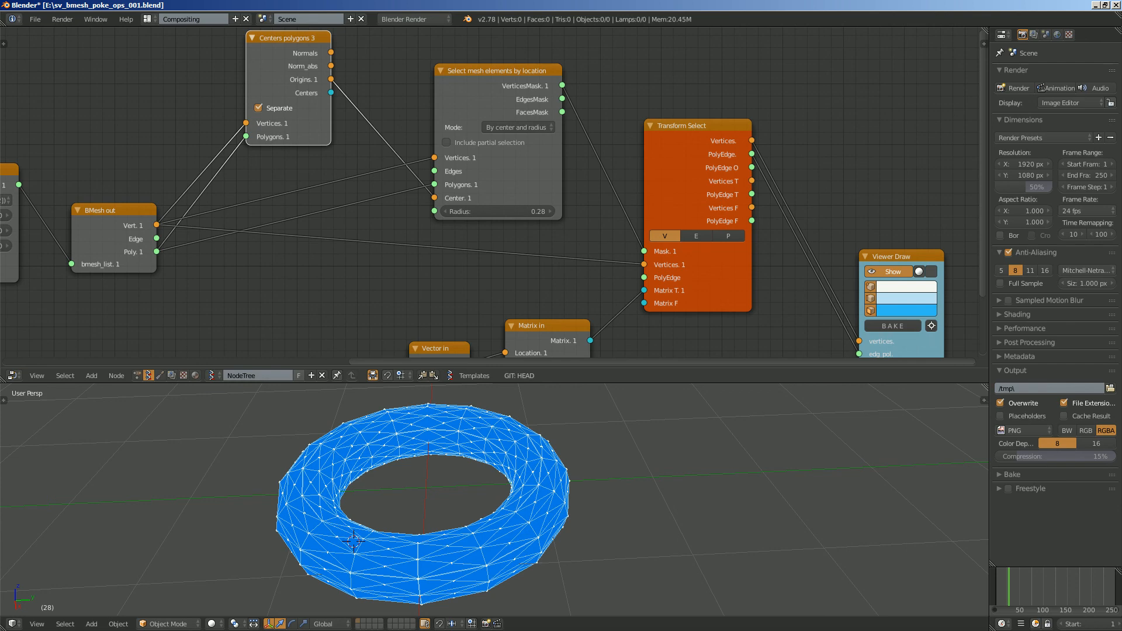
drag(643, 277, 644, 278)
scroll(620, 479, down, 5)
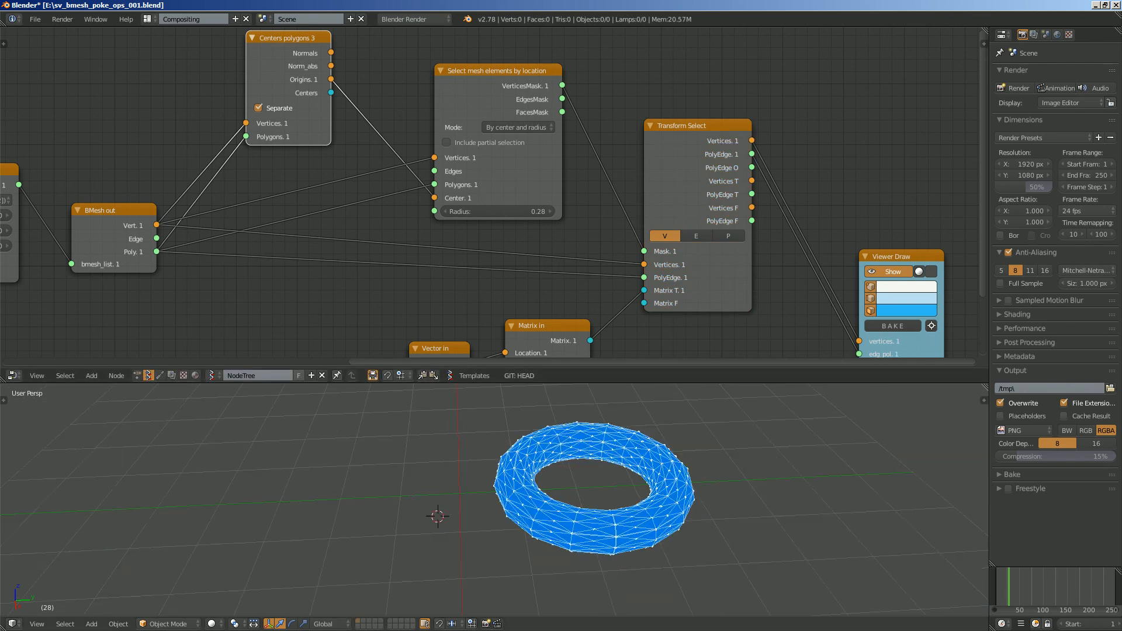
scroll(620, 479, up, 1)
middle_drag(619, 327, 619, 231)
scroll(486, 190, up, 1)
key(ctrl+s)
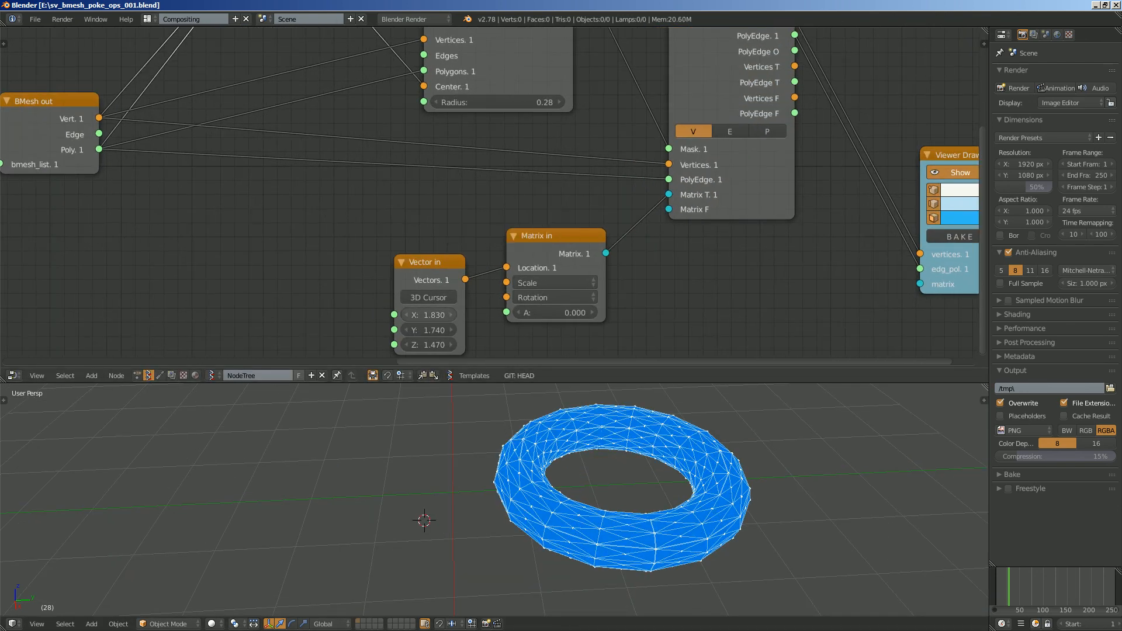
- Try a different Vector in offset and a smaller radius on the mesh selection node
drag(429, 316, 328, 330)
middle_drag(476, 175, 465, 215)
scroll(474, 190, up, 1)
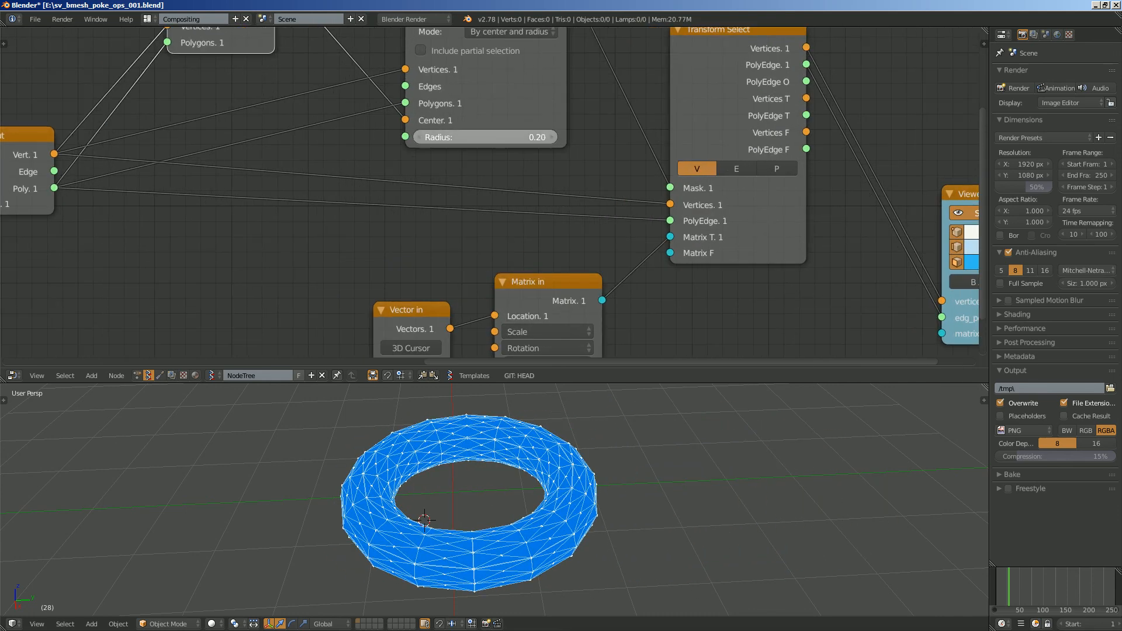
drag(521, 138, 470, 138)
scroll(434, 262, up, 1)
middle_drag(433, 299, 436, 192)
scroll(497, 459, up, 3)
middle_drag(456, 468, 485, 453)
scroll(497, 459, down, 3)
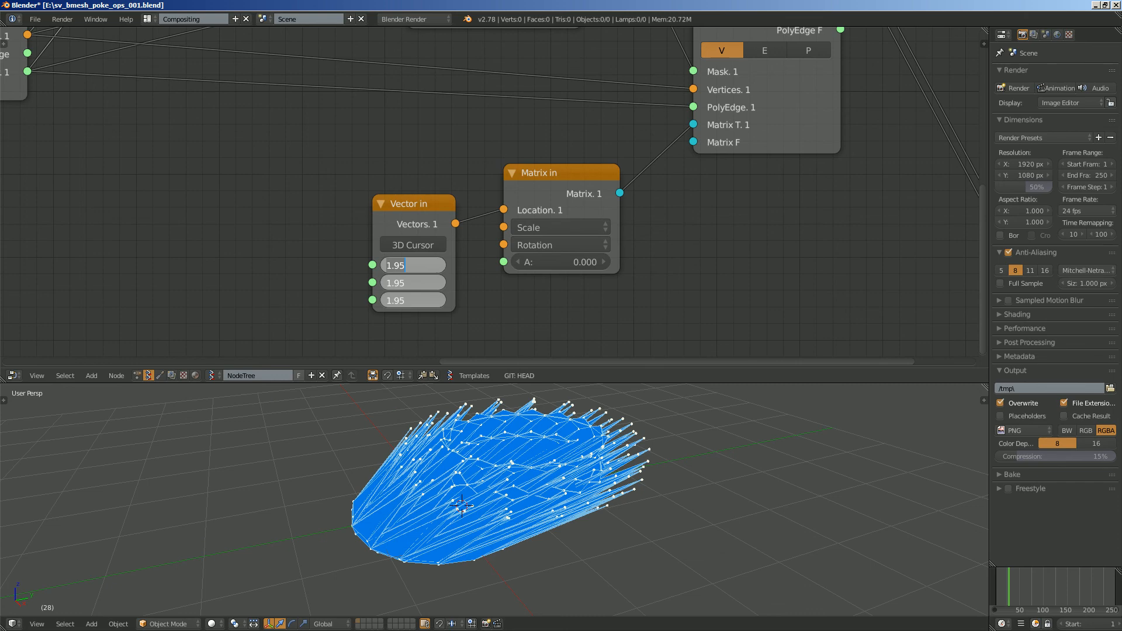
- Set the Vector in components to X 0, Y 0 and Z 0.540, and save the file
text(0)
key(Return)
drag(413, 300, 445, 300)
middle_drag(503, 462, 438, 488)
scroll(439, 488, up, 3)
key(ctrl+s)
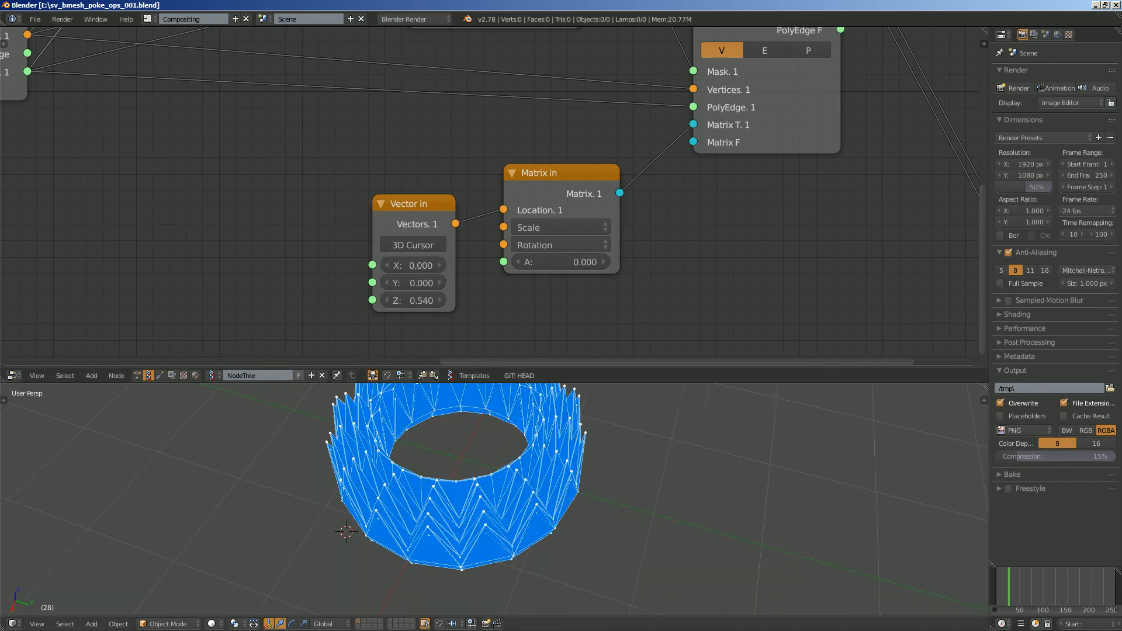
- Set the mesh selection node's radius to 0.09 and save the file
scroll(438, 339, down, 3)
middle_drag(526, 76, 512, 149)
scroll(512, 149, up, 5)
mouse_move(458, 178)
mouse_down()
mouse_move(448, 177)
mouse_move(494, 177)
mouse_move(471, 177)
mouse_up()
middle_drag(468, 479, 484, 451)
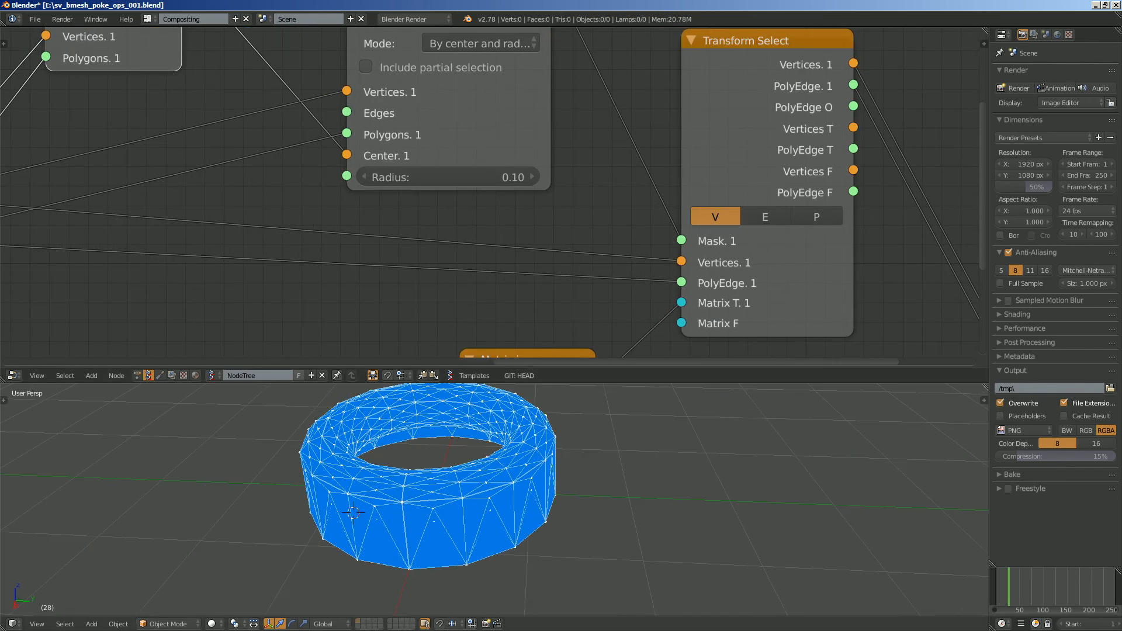
drag(470, 177, 465, 177)
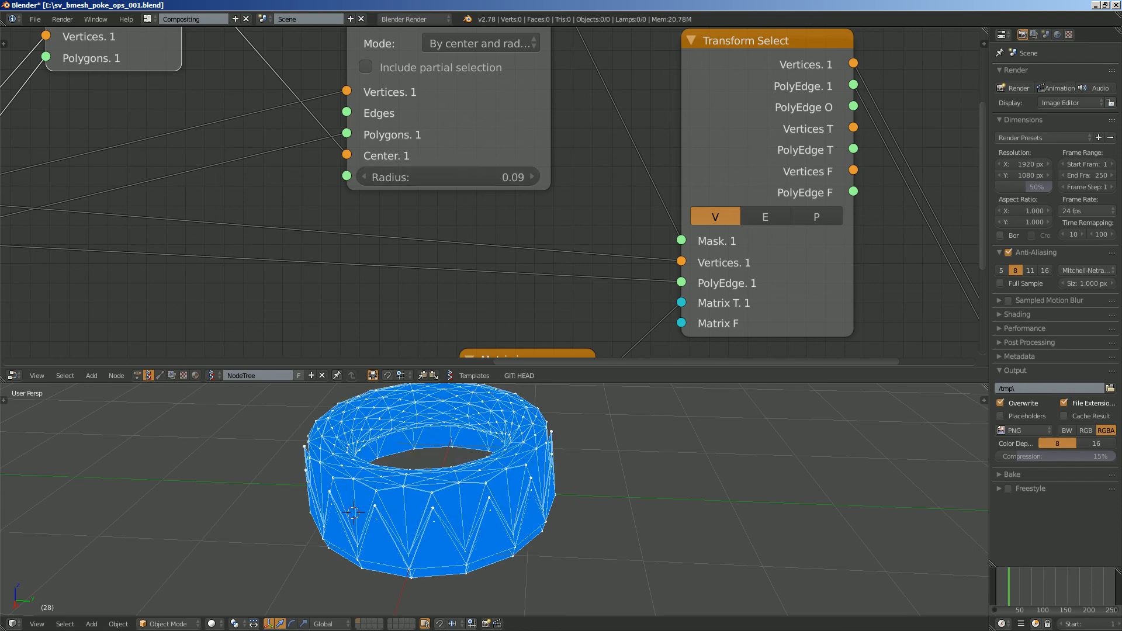
middle_drag(484, 451, 497, 474)
key(ctrl+s)
- Arrange Transform Select, Viewer Draw, Matrix in and Vector in more compactly, and save the file
scroll(497, 474, down, 1)
scroll(491, 199, down, 6)
middle_drag(467, 187, 549, 217)
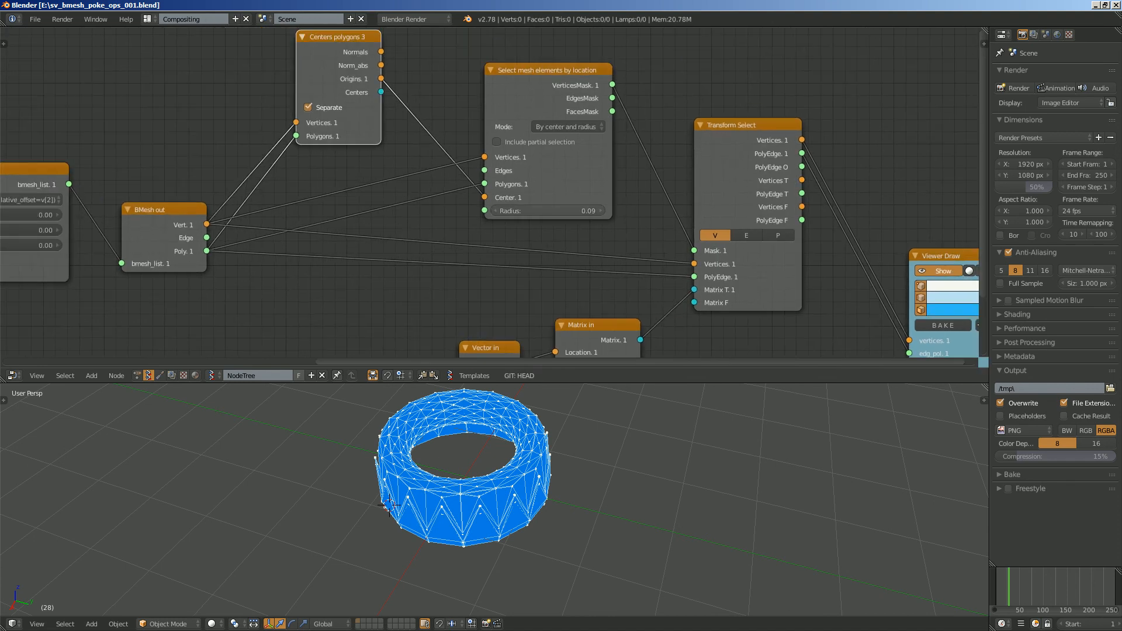
scroll(549, 216, down, 2)
drag(702, 134, 692, 116)
drag(883, 246, 830, 182)
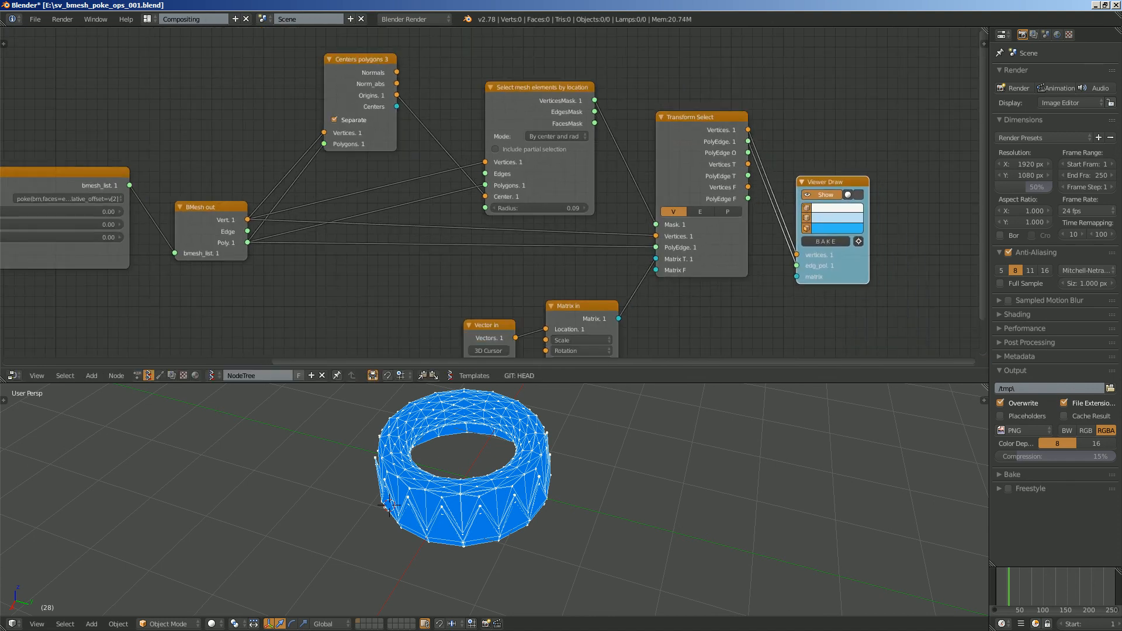
mouse_move(579, 306)
mouse_down()
mouse_move(585, 277)
mouse_move(562, 254)
mouse_up()
scroll(556, 253, down, 1)
drag(490, 315, 462, 288)
scroll(495, 193, up, 3)
key(ctrl+s)
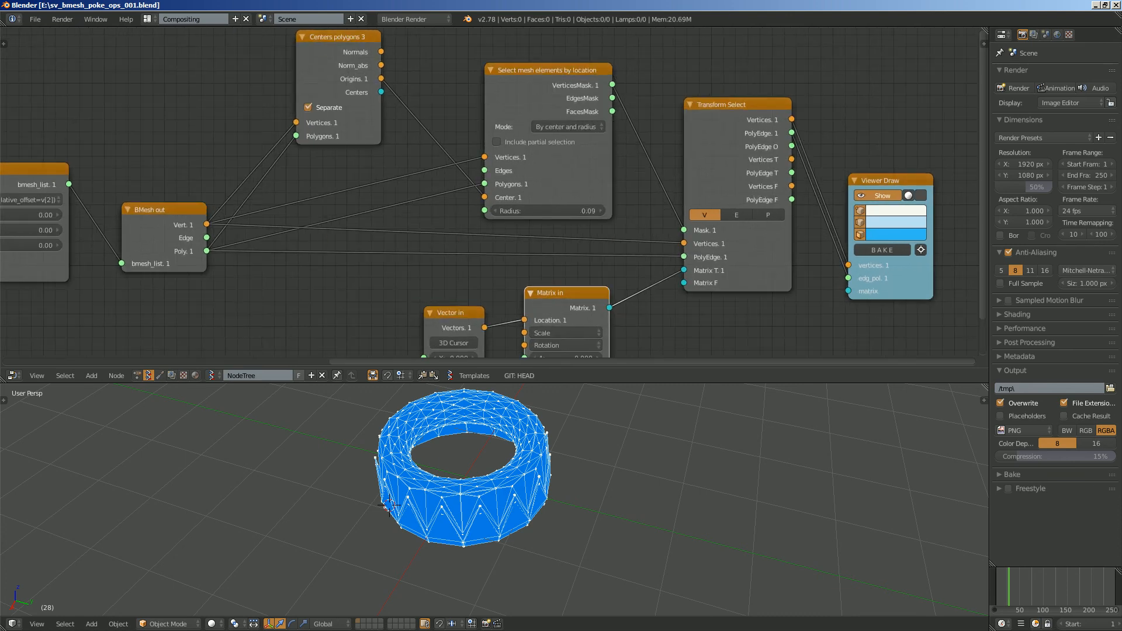
- Save the project as a new version named sv_bmesh_poke_ops_002.blend
click(35, 18)
click(57, 121)
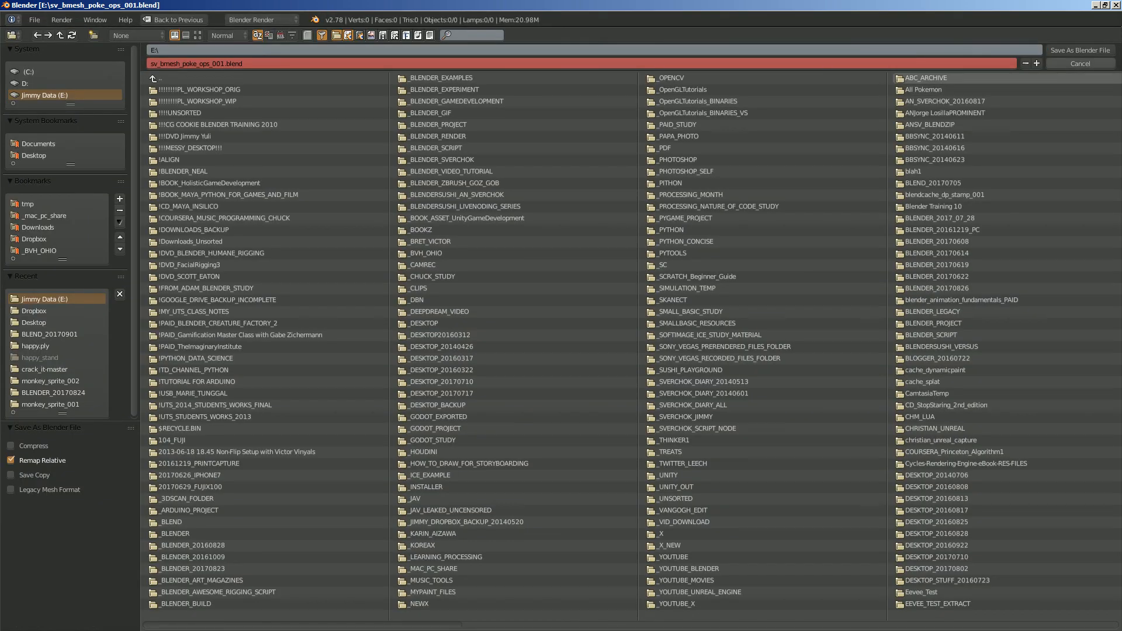
click(1037, 63)
click(1080, 50)
middle_drag(497, 257, 561, 179)
mouse_move(502, 446)
middle_down()
mouse_move(493, 446)
mouse_move(503, 456)
middle_up()
scroll(493, 446, up, 1)
key(ctrl+s)
click(503, 454)
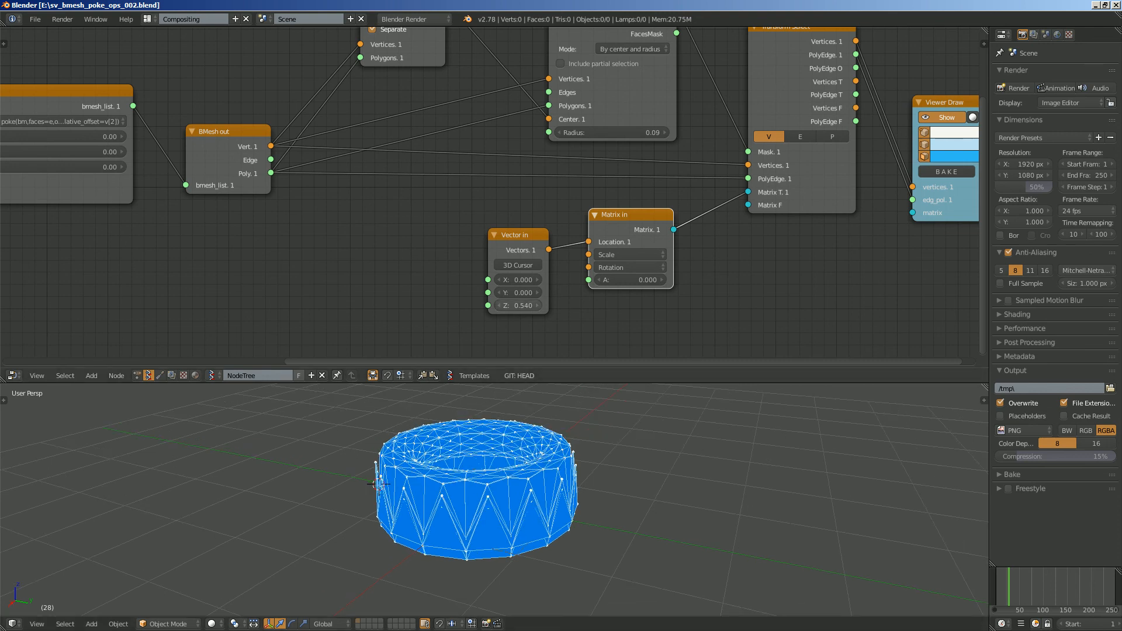
- Move Vector in and Matrix in down and away from BMesh out to make room for another node
middle_drag(513, 325, 522, 325)
drag(526, 235, 547, 269)
drag(632, 215, 660, 241)
middle_drag(660, 240, 664, 241)
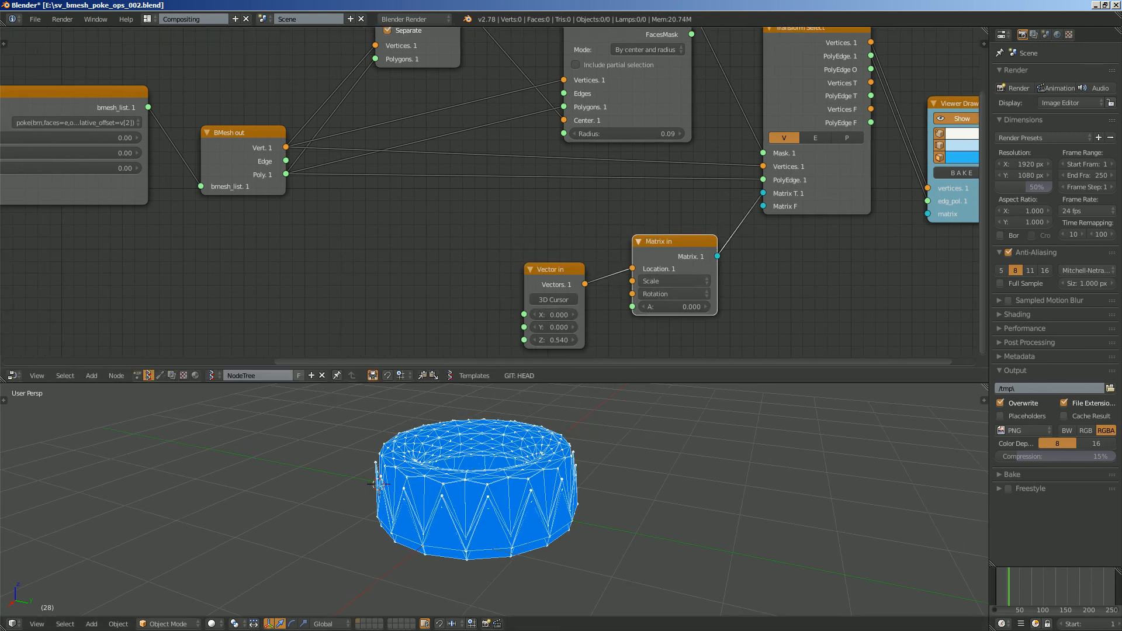
- Add a Calculate normals node and link BMesh out's Vert and Poly outputs to its Vertices and Polygons inputs
middle_drag(284, 248, 267, 241)
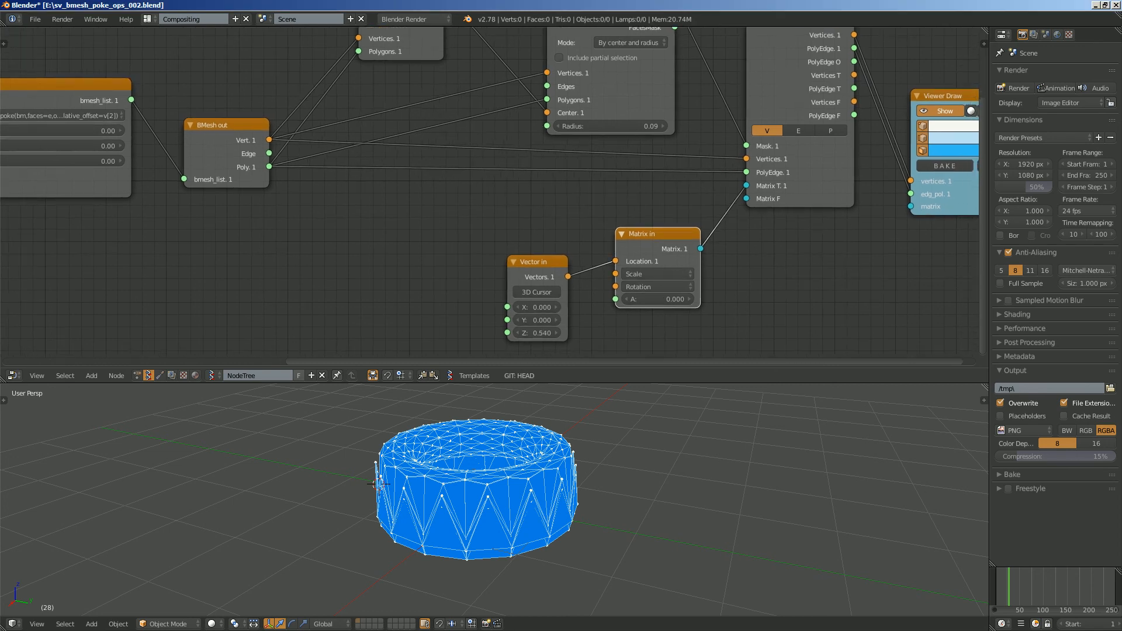
key(shift+a)
click(268, 241)
text(calcu)
key(Return)
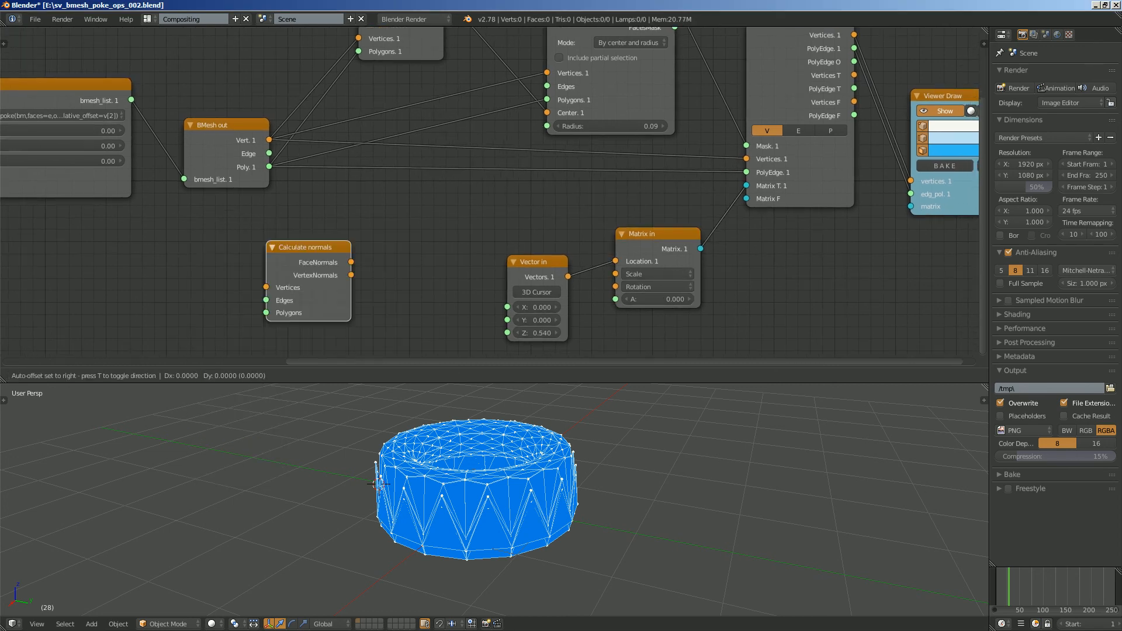
click(401, 220)
drag(227, 126, 212, 105)
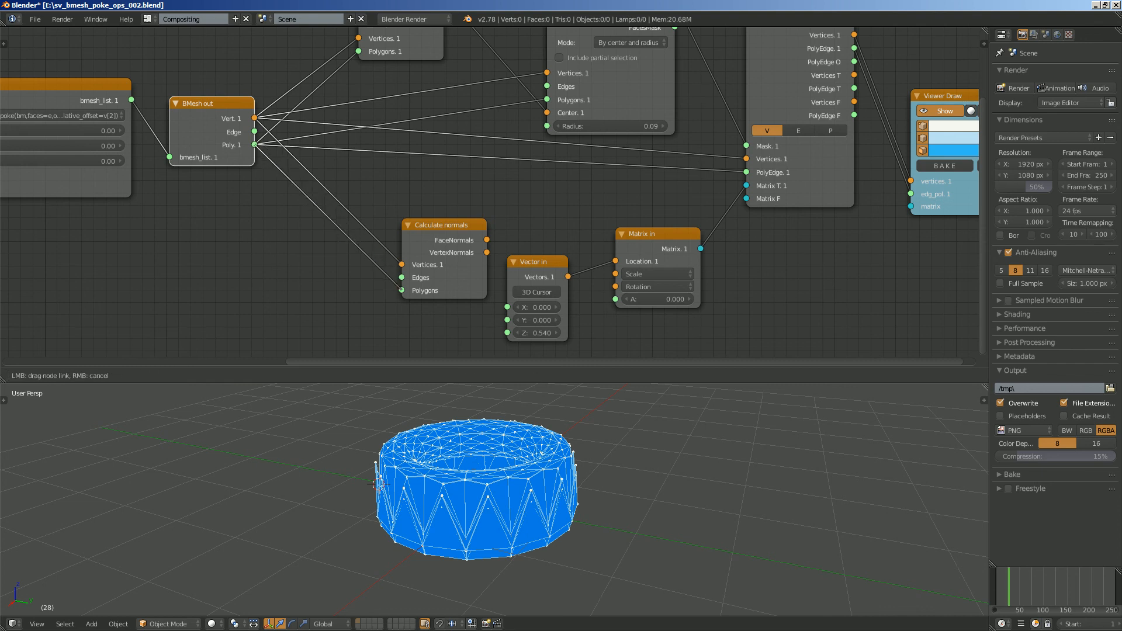
drag(402, 290, 402, 291)
- Move Calculate normals closer to BMesh out, place Vector in below it and raise Matrix in toward Transform Select
drag(436, 264, 363, 246)
middle_drag(362, 246, 322, 230)
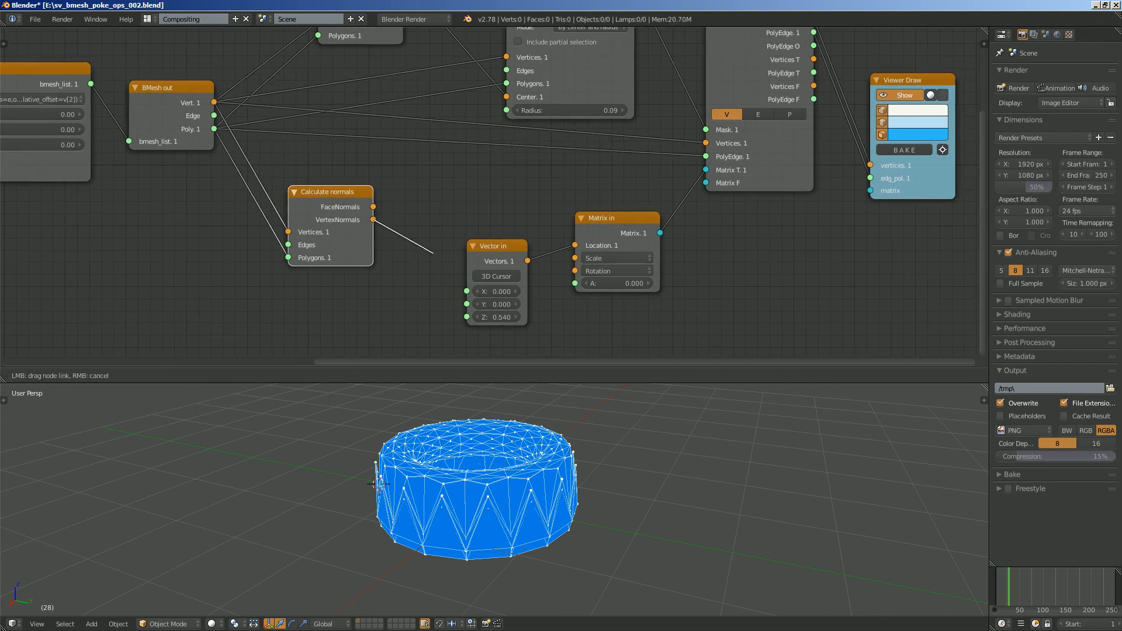
drag(497, 247, 512, 269)
drag(614, 219, 626, 239)
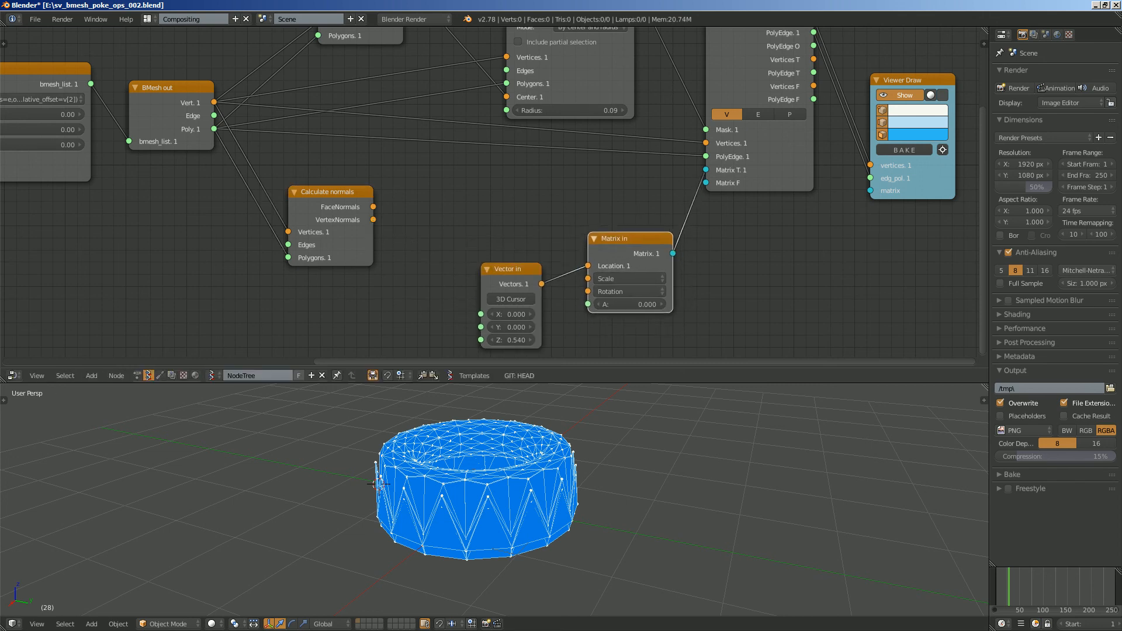
drag(512, 269, 465, 342)
drag(626, 239, 649, 208)
drag(465, 342, 442, 329)
middle_drag(442, 329, 431, 251)
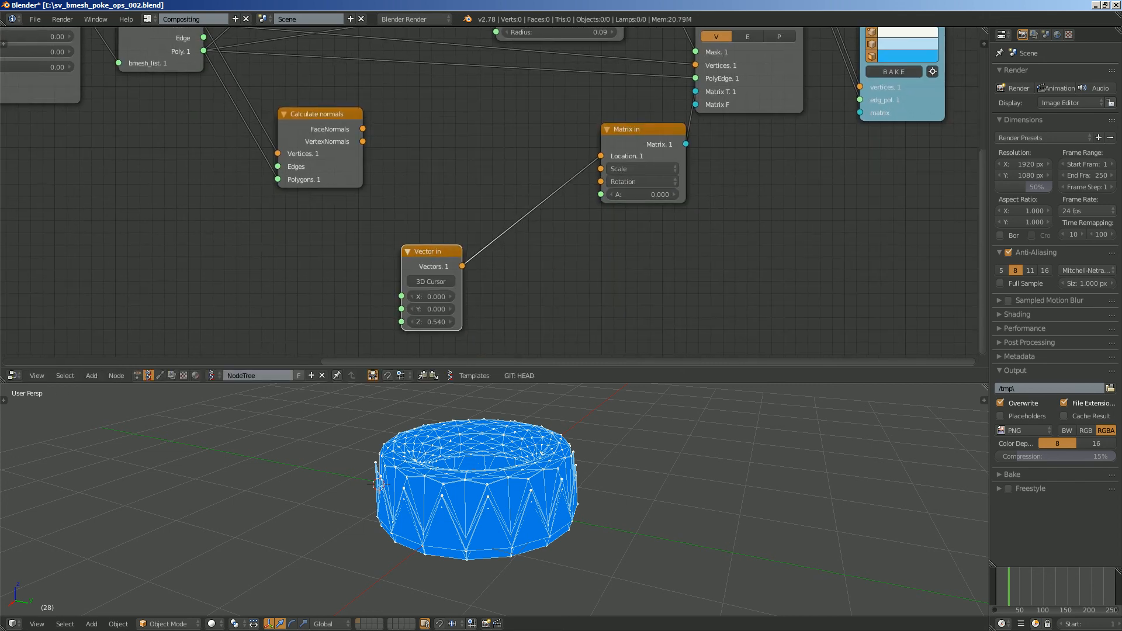
- Set Vector in to 0.510, 0.180 and 0.780, move it aside and remove its link to Matrix in's Location
drag(431, 251, 431, 267)
drag(431, 312, 445, 338)
drag(432, 267, 402, 279)
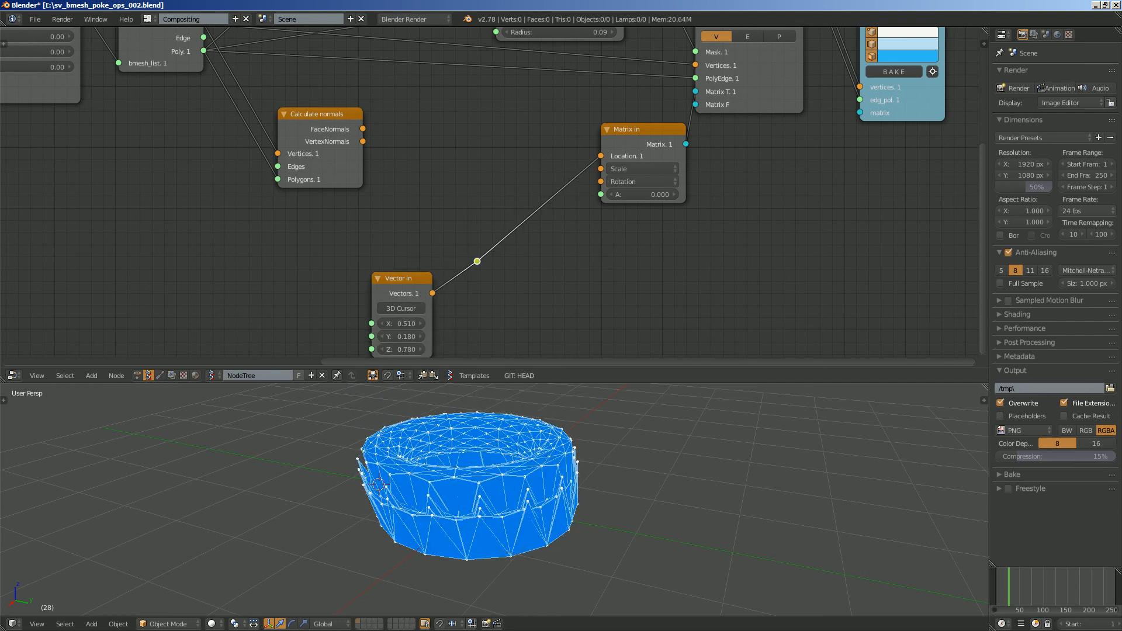
key(x)
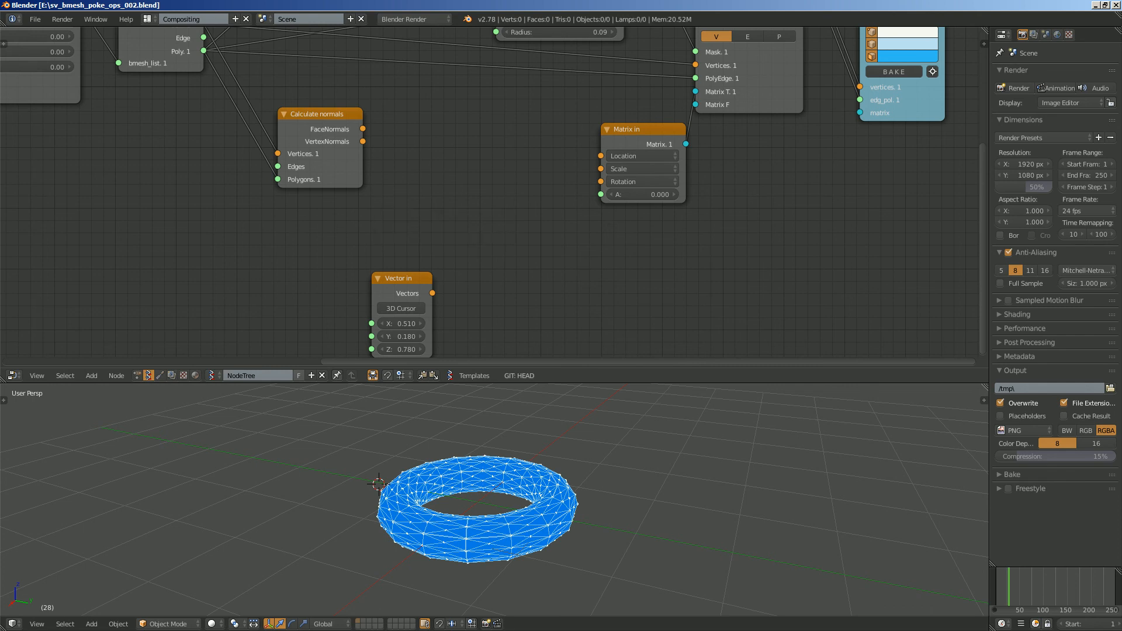
key(shift+a)
click(456, 161)
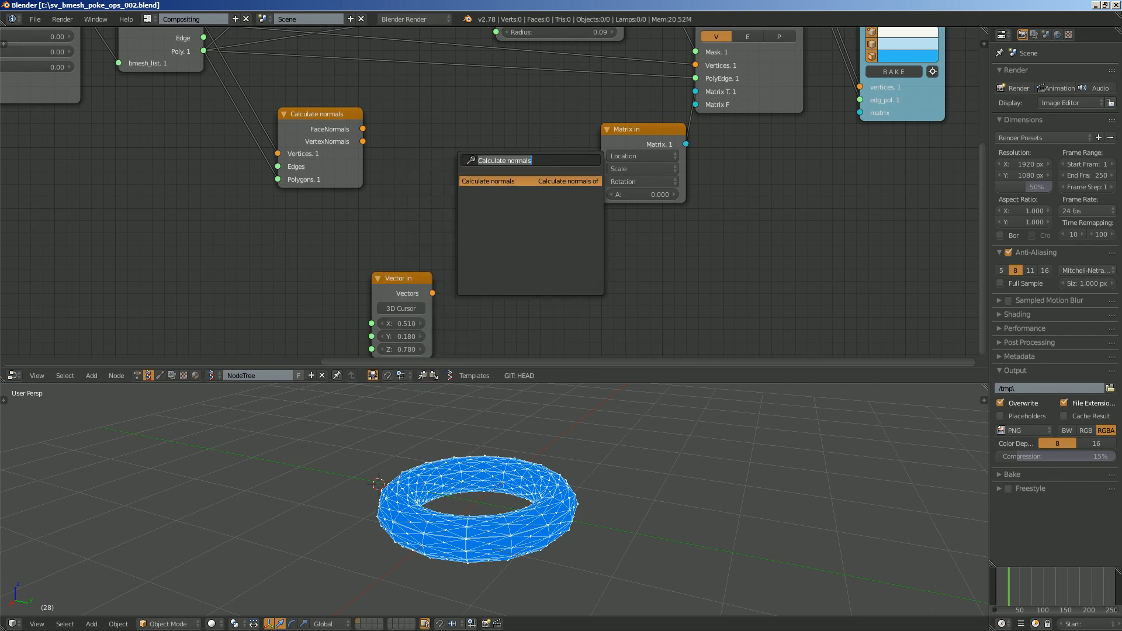
key(Escape)
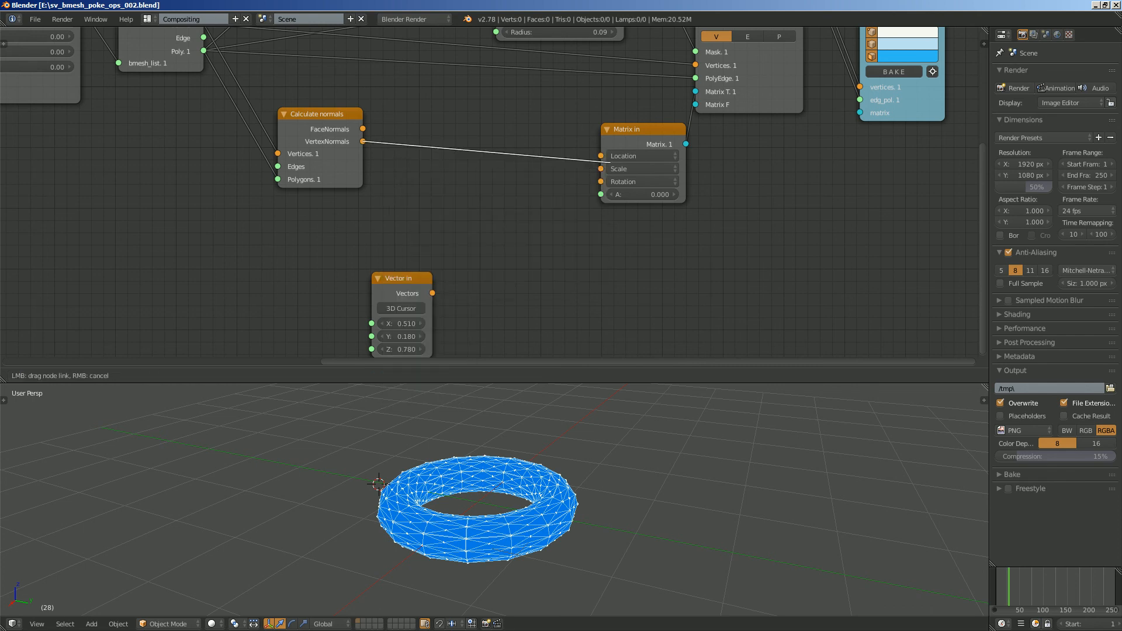
- Link the VertexNormals output of Calculate normals to Matrix in's Location, check the spiked torus from several angles and save the file
drag(611, 161, 602, 156)
scroll(493, 192, down, 1)
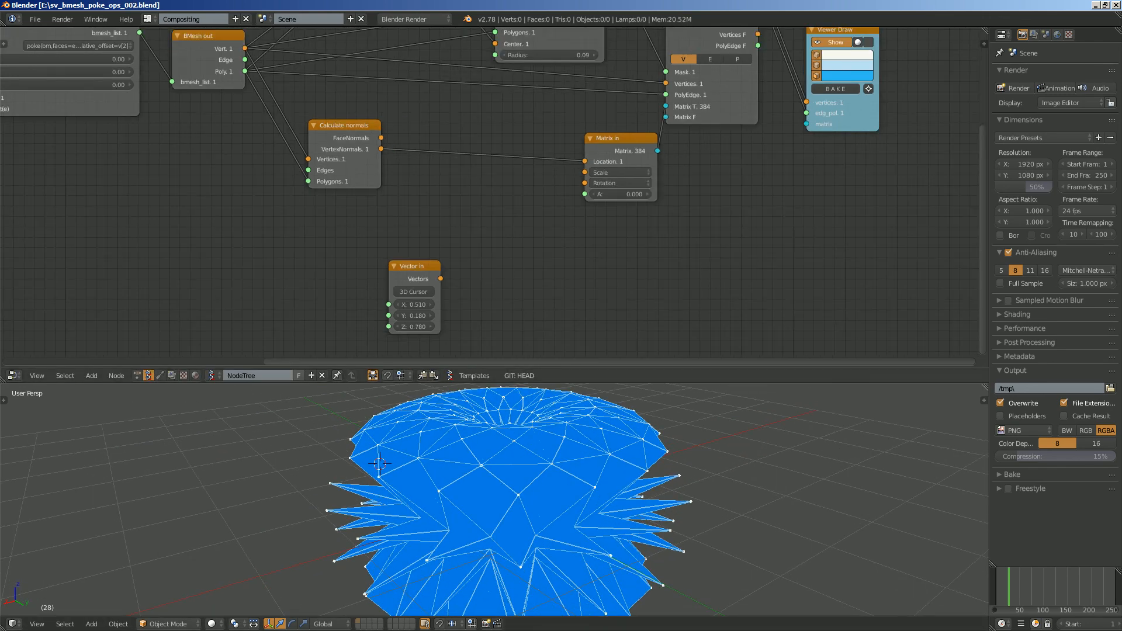
scroll(474, 144, up, 1)
mouse_move(571, 110)
mouse_down()
mouse_move(583, 110)
mouse_move(570, 110)
mouse_up()
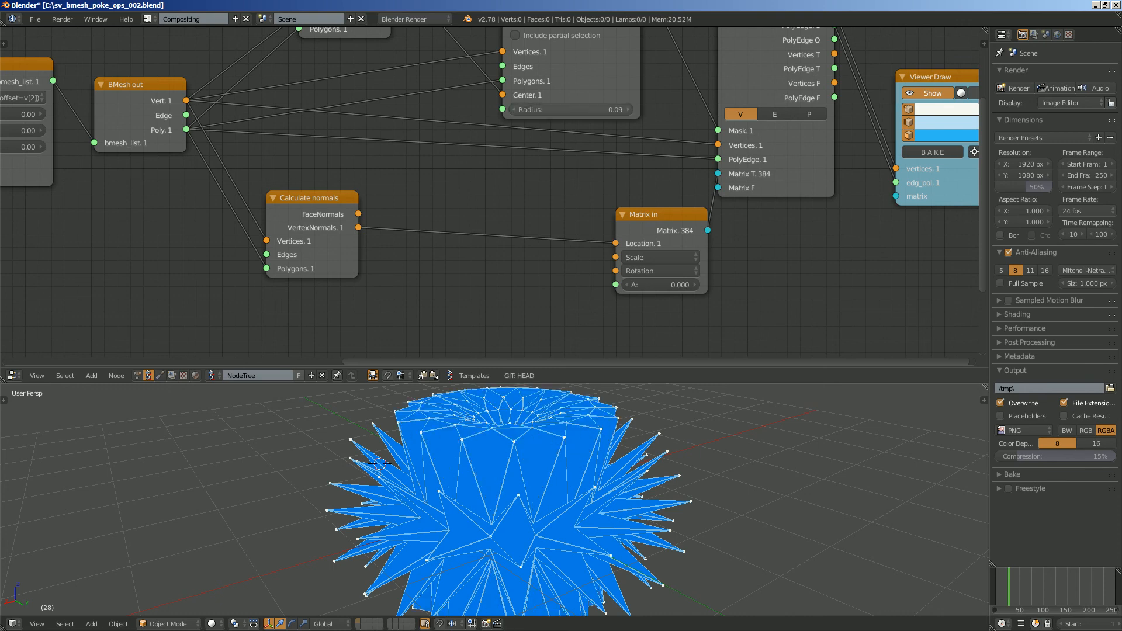
middle_drag(526, 509, 661, 444)
middle_drag(543, 422, 467, 482)
scroll(470, 478, down, 2)
key(ctrl+s)
key(Return)
middle_drag(514, 269, 512, 179)
scroll(512, 179, up, 1)
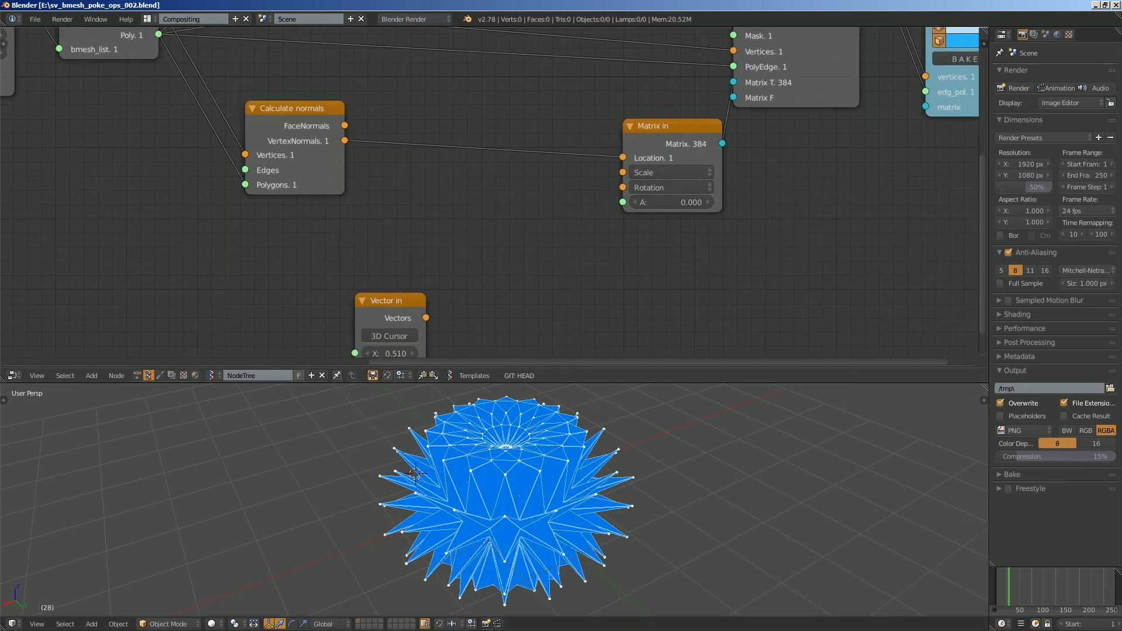
- Insert a Vector Math node between VertexNormals and Matrix in's Location, and set its function to scalar multiplication
key(shift+a)
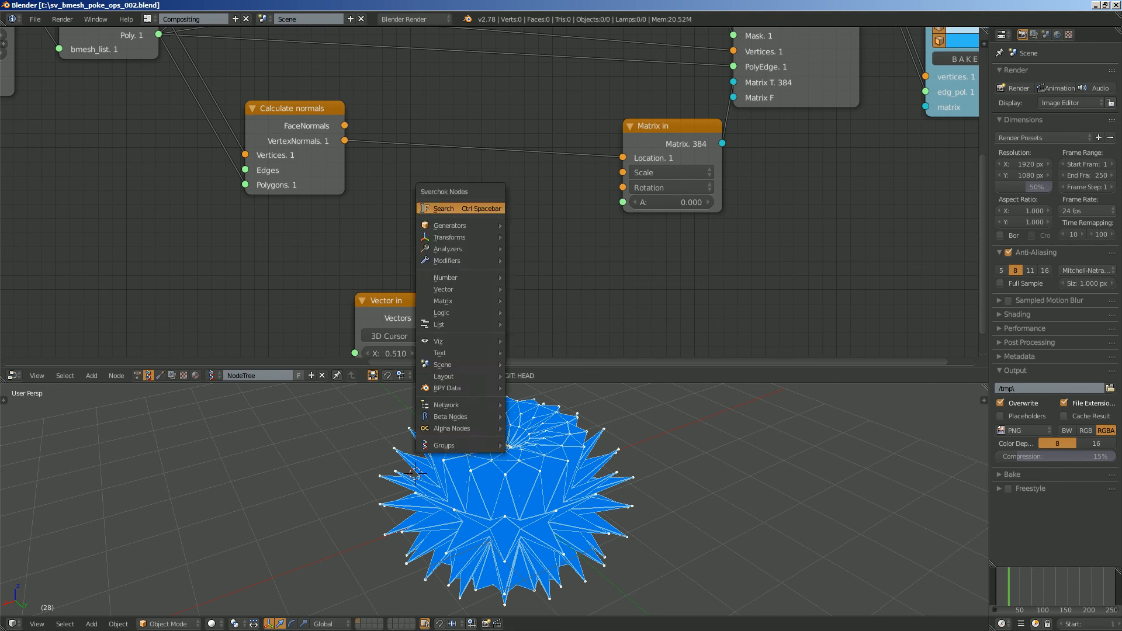
click(445, 192)
text(vector m)
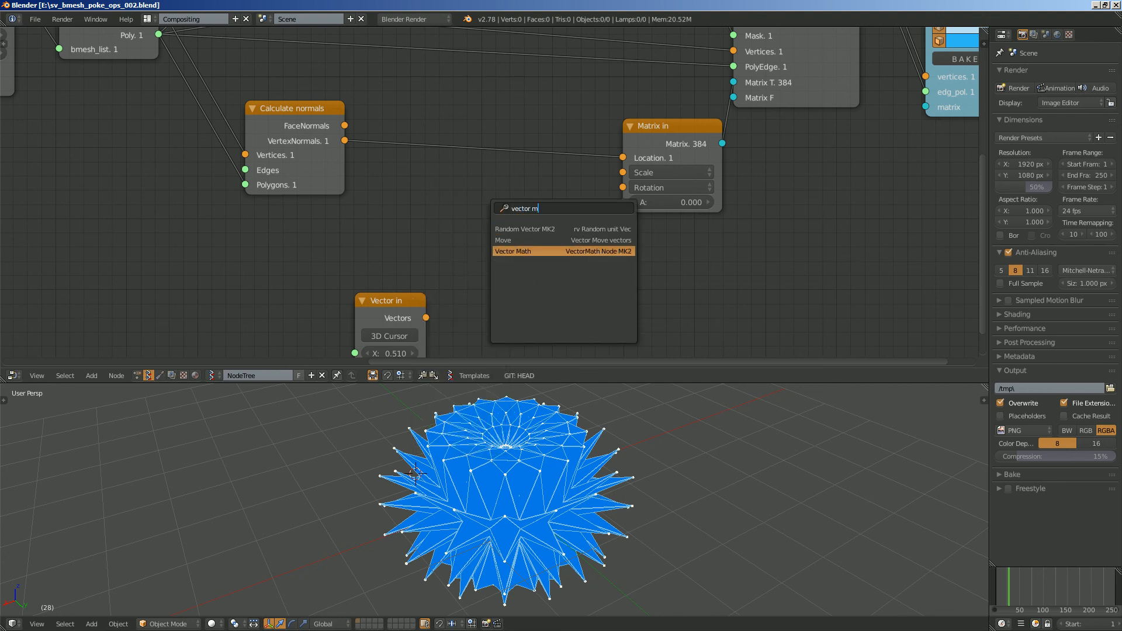
key(Return)
click(516, 172)
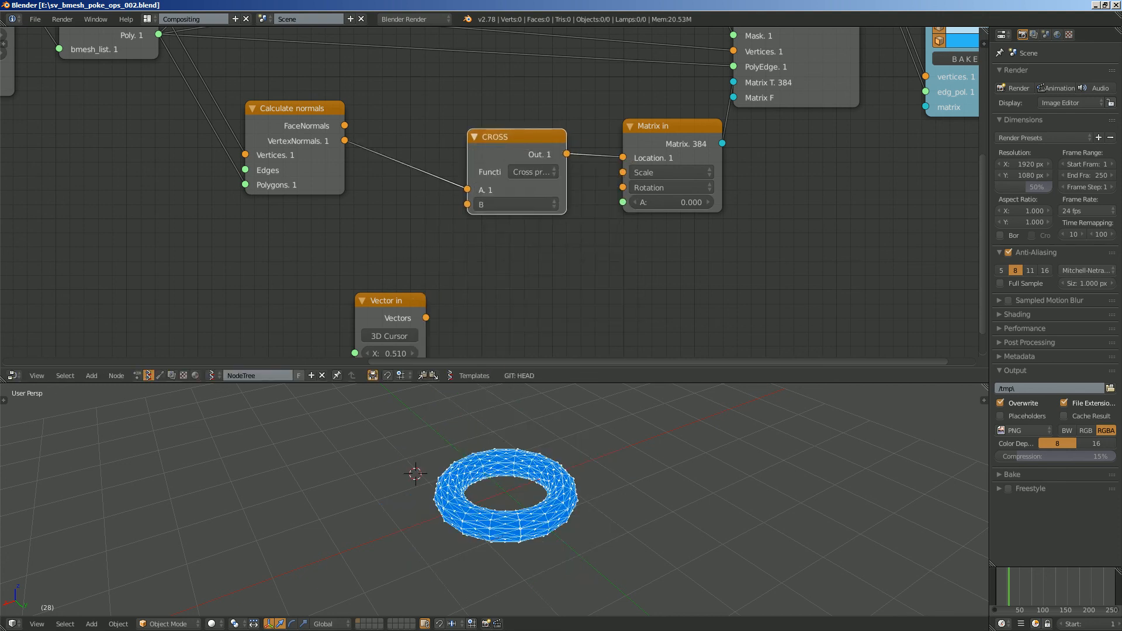
click(532, 172)
click(537, 360)
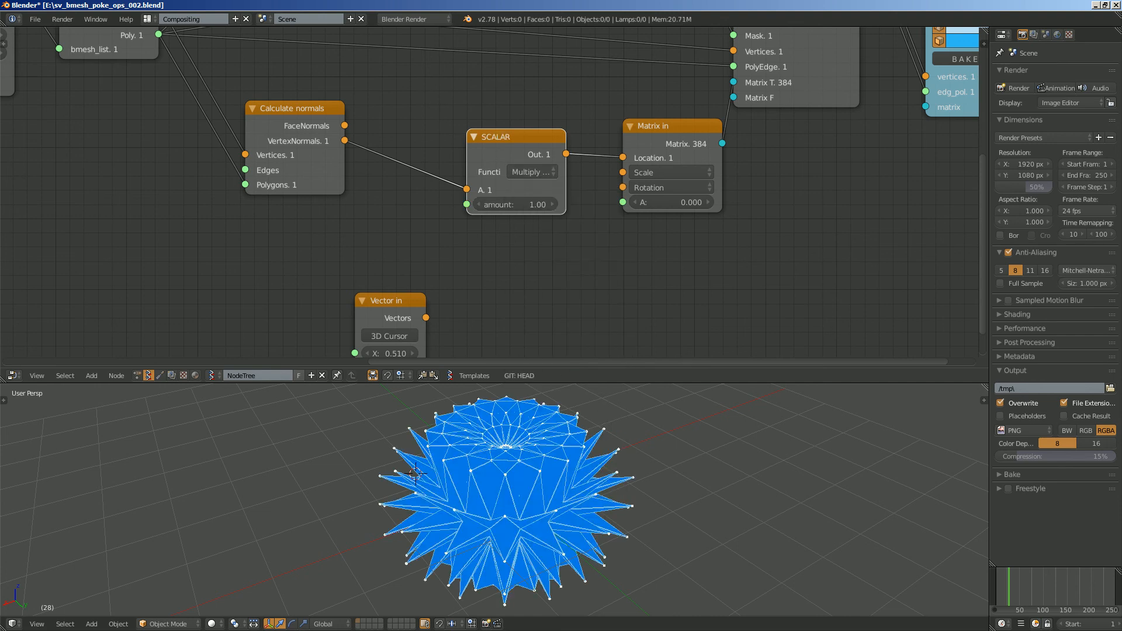
- Try an amount of -0.33 on the scalar multiplication node and inspect the torus
drag(514, 204, 448, 210)
scroll(521, 205, up, 2)
scroll(503, 462, up, 4)
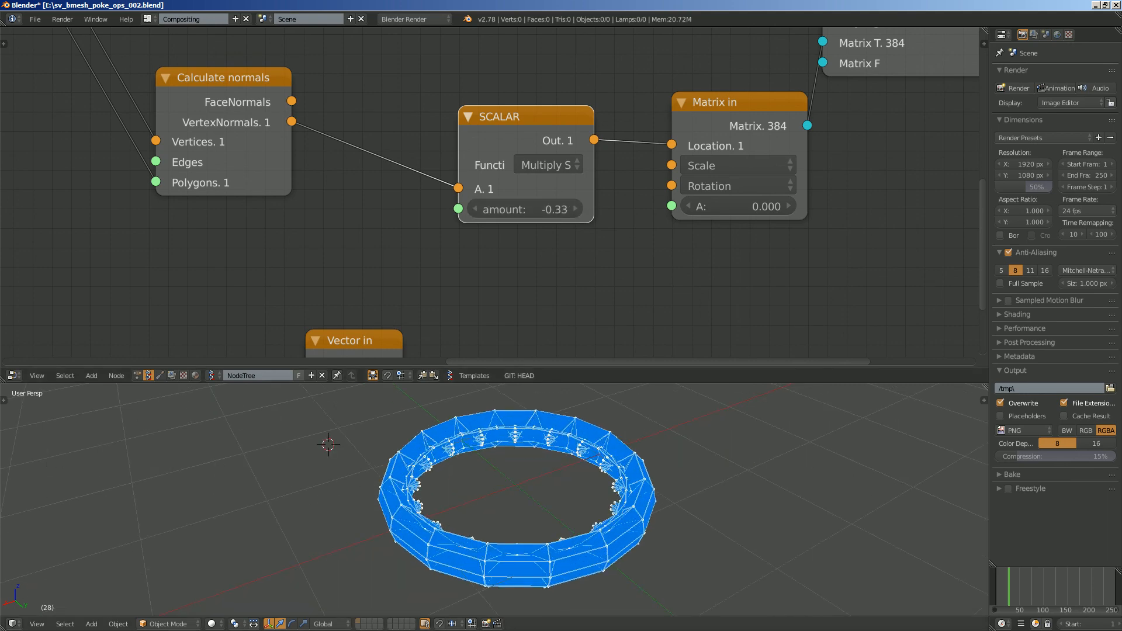
middle_drag(503, 461, 476, 455)
- Turn on face shading in the Viewer Draw node and view the shaded torus
middle_drag(672, 205, 289, 302)
middle_drag(810, 47, 764, 155)
drag(745, 132, 779, 107)
mouse_move(444, 468)
middle_down()
mouse_move(455, 450)
mouse_move(461, 473)
middle_up()
- Set the scalar multiplication amount to 0.07 and view the torus from a lower angle
middle_drag(319, 344, 458, 158)
scroll(458, 158, up, 2)
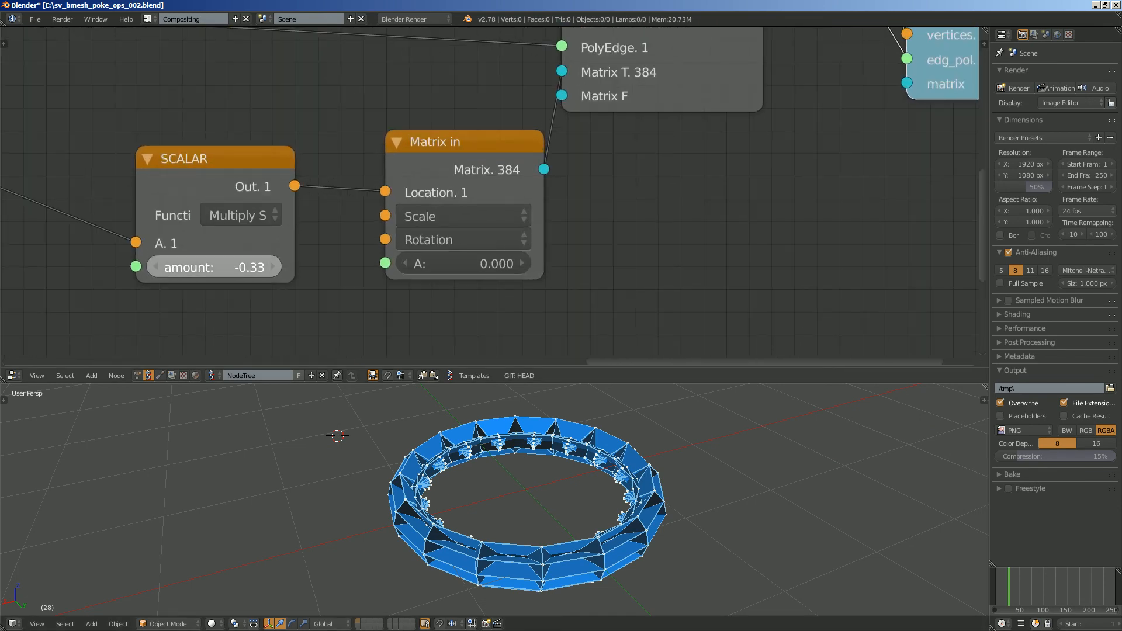
drag(214, 267, 244, 268)
middle_drag(328, 467, 365, 434)
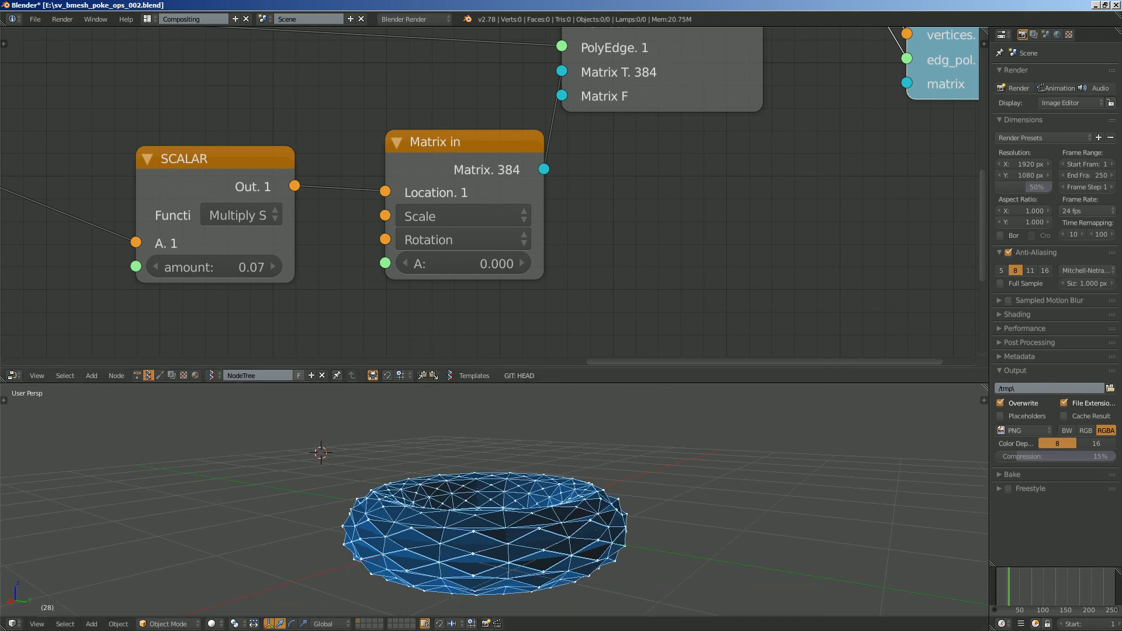
- Try an amount of 0.16 on the scalar multiplication node and view the torus from above
drag(214, 267, 235, 267)
middle_drag(362, 442, 342, 475)
scroll(328, 234, down, 3)
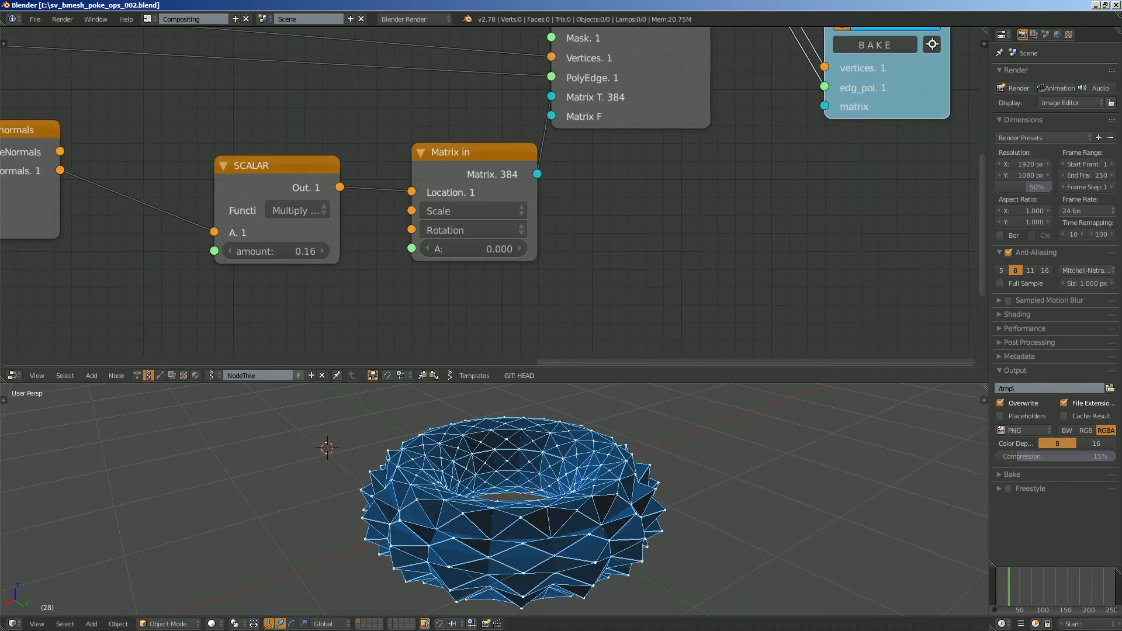
- Set the scalar multiplication amount to 0.25 and save the blend file
middle_drag(328, 234, 463, 216)
middle_drag(397, 263, 497, 190)
drag(356, 283, 472, 237)
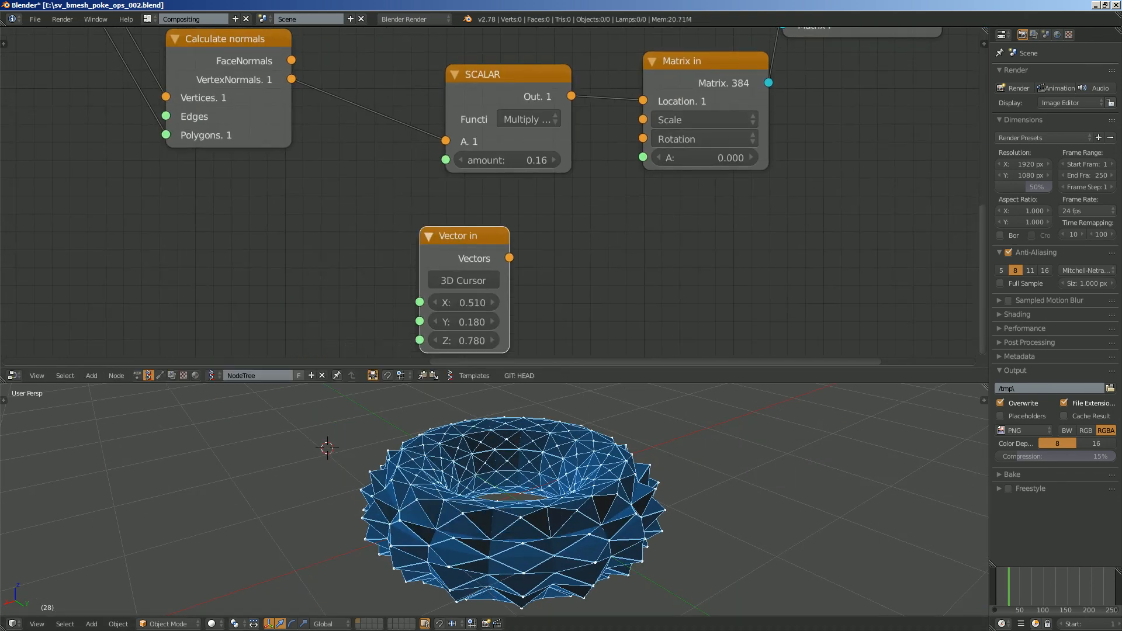
mouse_move(509, 160)
mouse_down()
mouse_move(523, 159)
mouse_move(485, 160)
mouse_move(529, 160)
mouse_up()
middle_drag(637, 449, 558, 441)
key(ctrl+s)
key(Return)
- Set the radius of the by-center-and-radius selection node to 0.05 and inspect the spiked torus
scroll(559, 441, down, 2)
middle_drag(669, 64, 618, 310)
scroll(619, 310, up, 2)
mouse_move(517, 144)
mouse_down()
mouse_move(526, 144)
mouse_move(517, 144)
mouse_up()
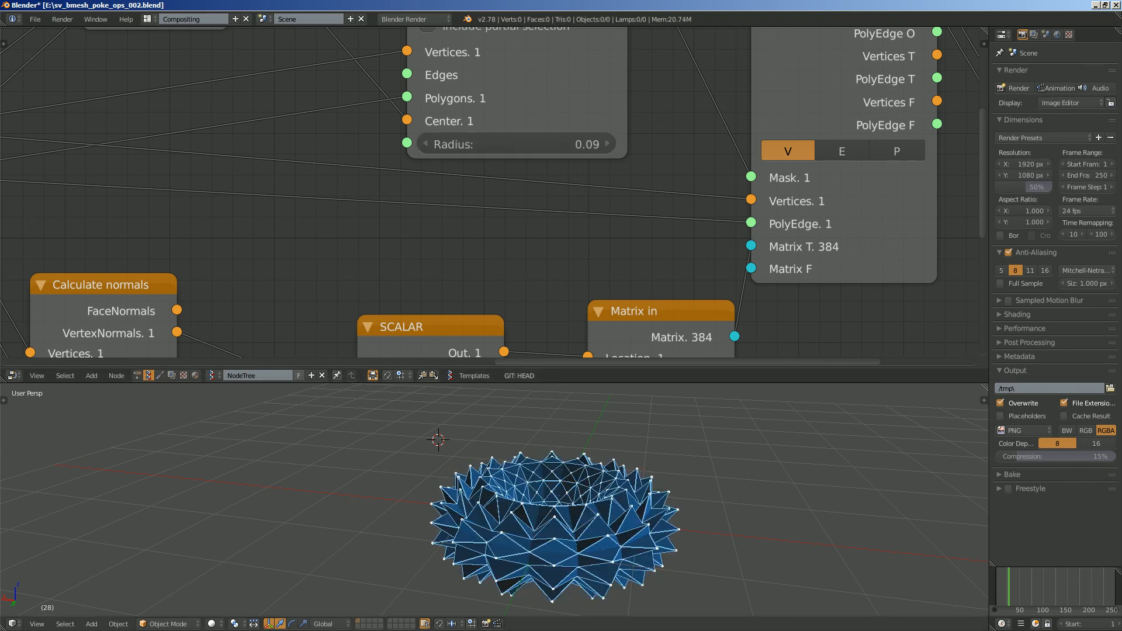
middle_drag(544, 462, 426, 479)
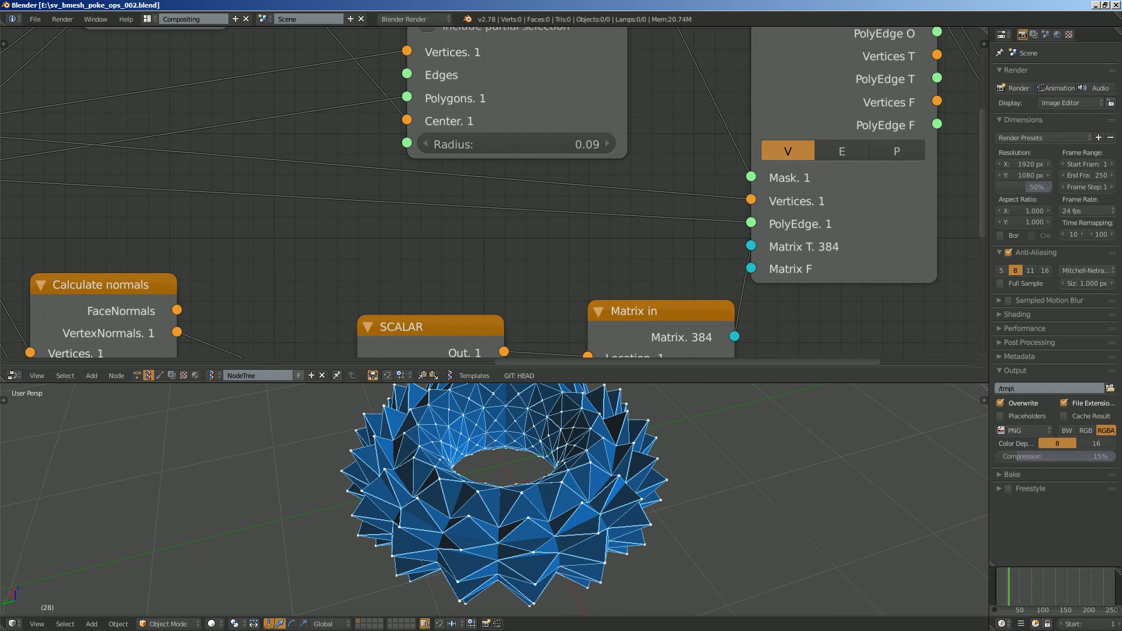
drag(517, 144, 514, 144)
middle_drag(497, 480, 561, 475)
- Try a scalar multiplication amount of 0.22
middle_drag(445, 334, 561, 126)
scroll(567, 181, down, 2)
middle_drag(567, 198, 578, 132)
scroll(579, 131, up, 1)
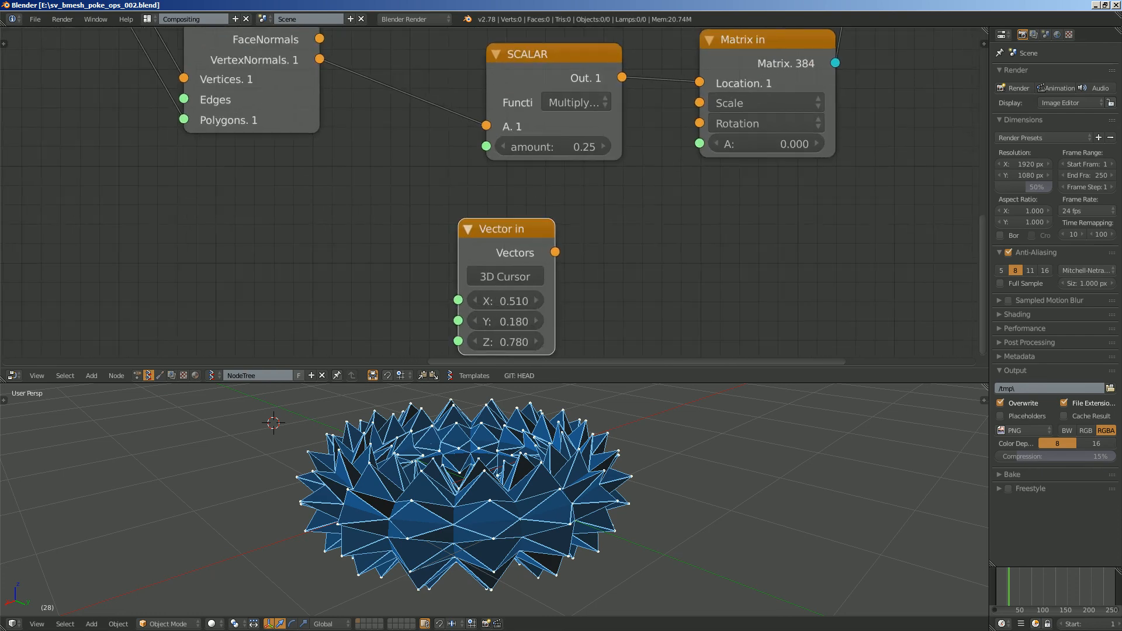
mouse_move(556, 147)
mouse_down()
mouse_move(533, 146)
mouse_move(562, 147)
mouse_up()
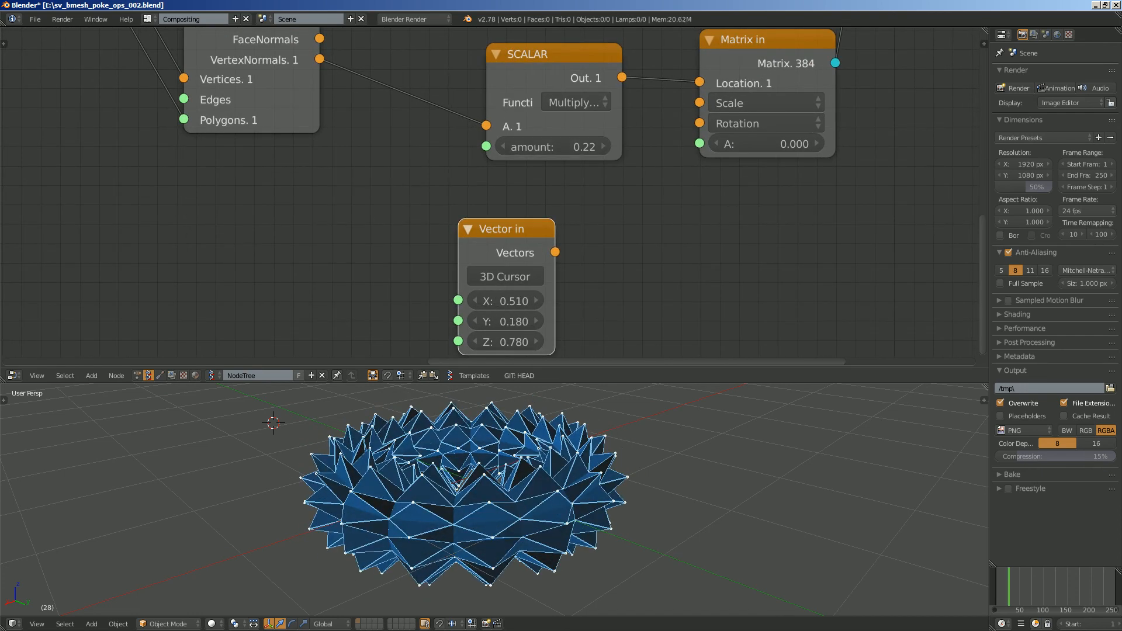
- Add a Random Num Gen node and connect its Value output to the scalar multiplication node's amount
key(alt+space)
text(random n)
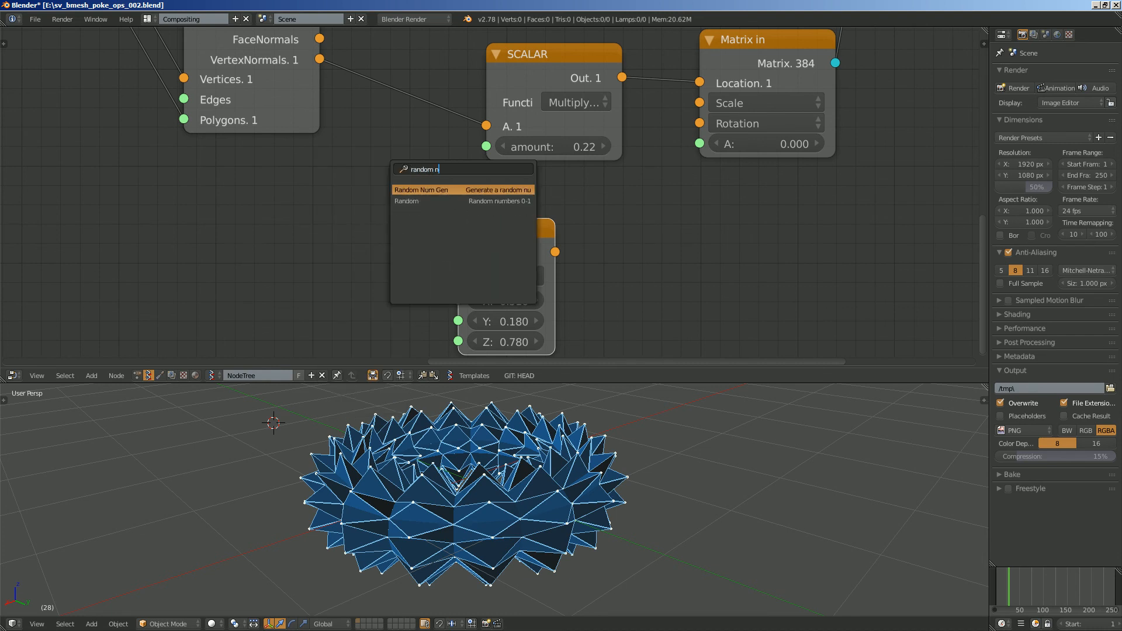
key(Return)
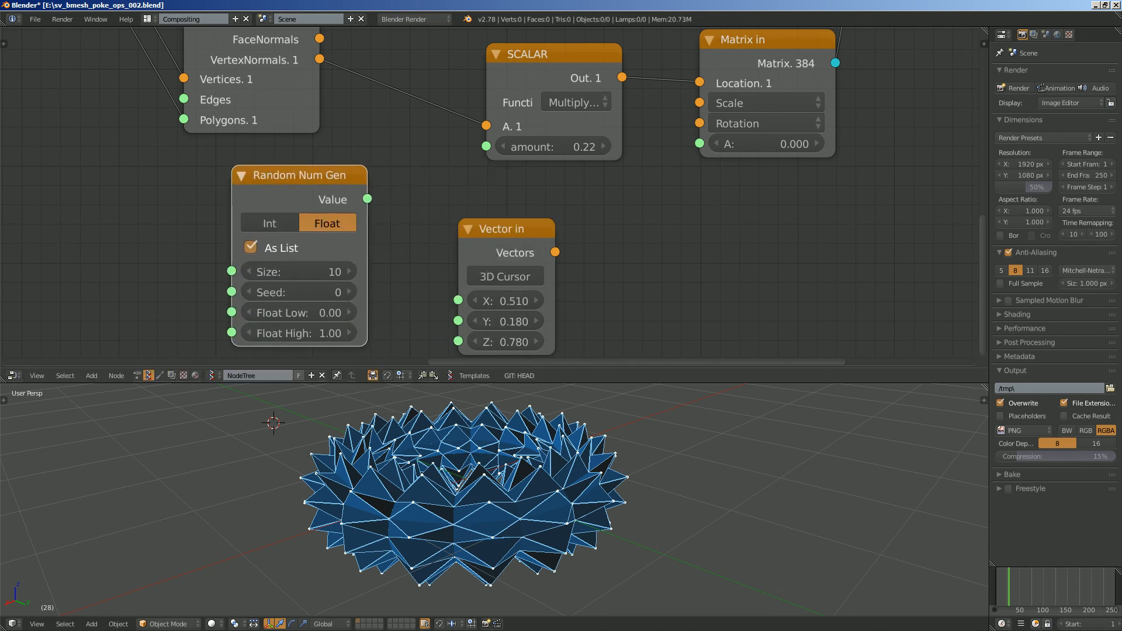
drag(486, 146, 486, 147)
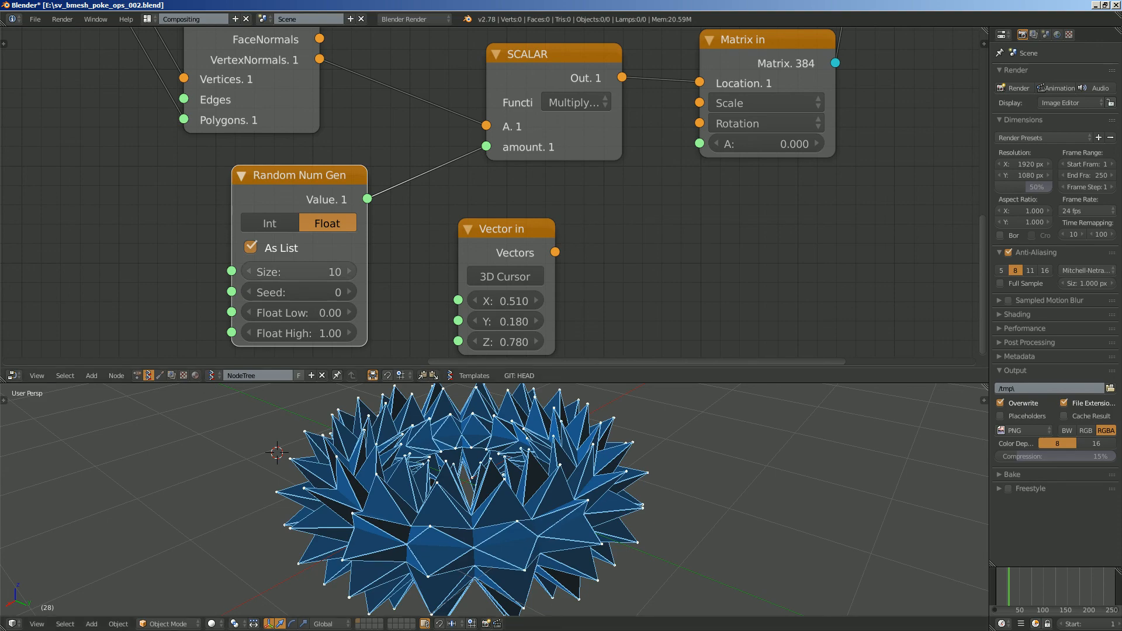
- Set Random Num Gen to size 373, seed 175, Float Low 0.04 and Float High 0.48, and save the file
drag(300, 271, 419, 272)
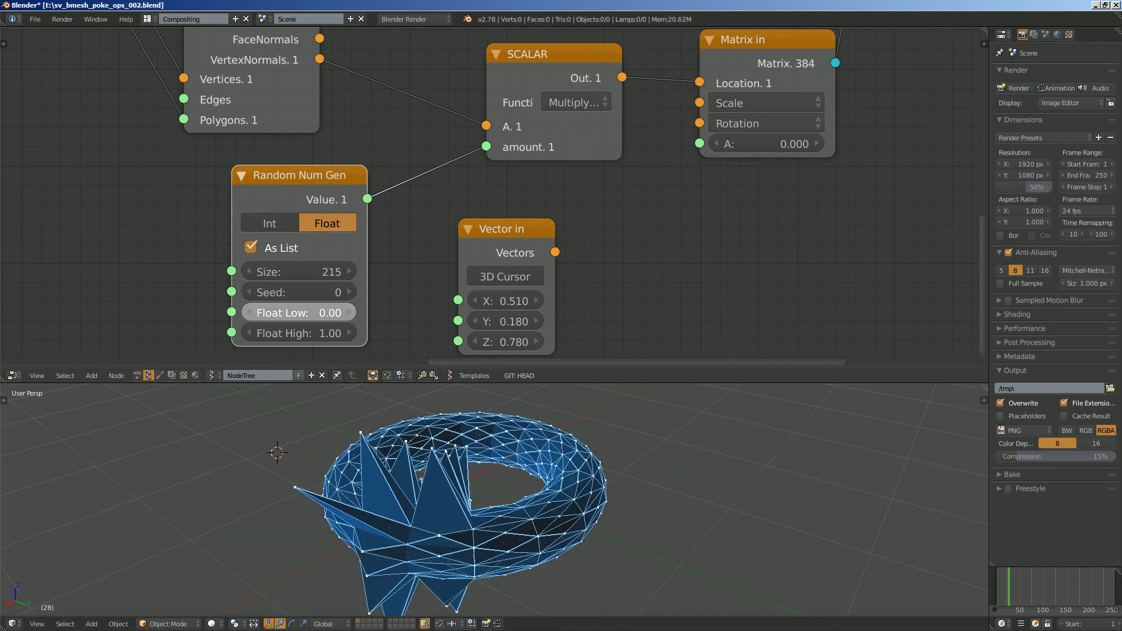
drag(299, 313, 331, 313)
drag(300, 272, 392, 272)
drag(299, 293, 257, 334)
drag(300, 313, 351, 292)
scroll(444, 485, down, 3)
key(ctrl+s)
middle_drag(444, 485, 375, 538)
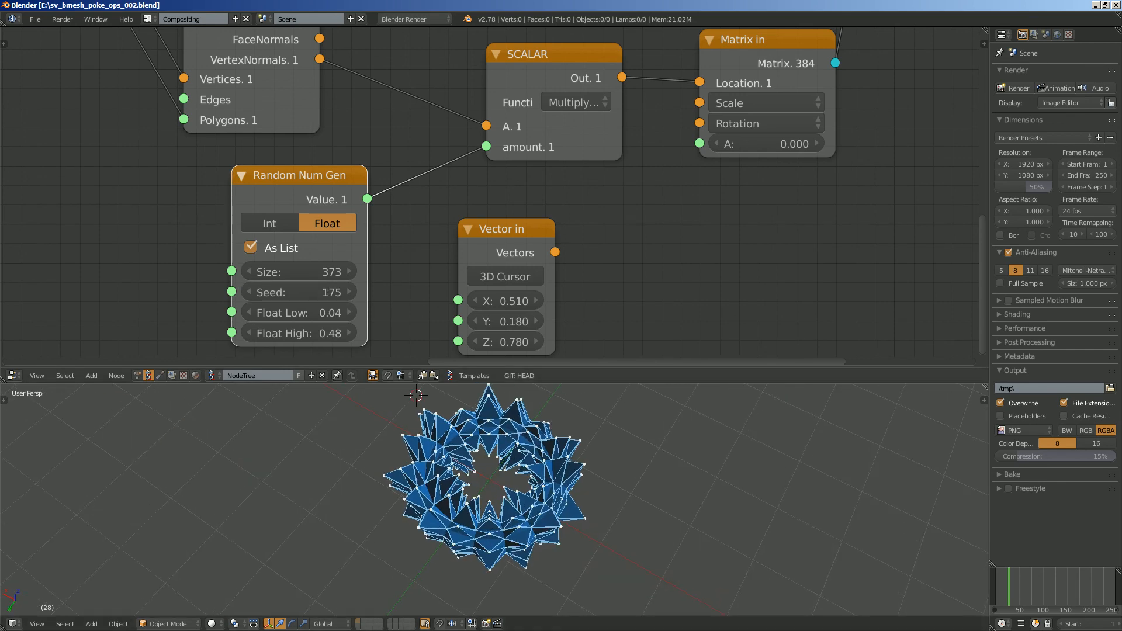
- Set the Torus node's Revolution Sections to 11 and save the file
scroll(351, 175, down, 4)
middle_drag(350, 176, 749, 242)
scroll(176, 135, down, 2)
middle_drag(176, 134, 616, 194)
drag(386, 152, 165, 169)
scroll(491, 192, down, 3)
scroll(491, 192, up, 6)
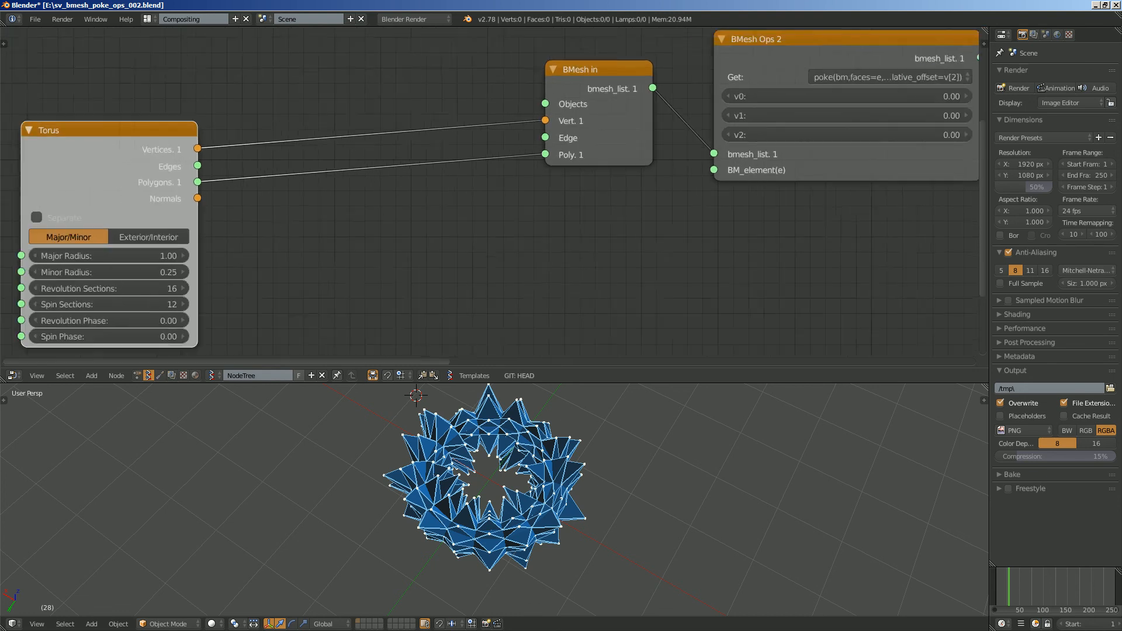
middle_drag(409, 234, 462, 217)
drag(187, 272, 158, 272)
middle_drag(406, 257, 389, 252)
key(ctrl+s)
- Insert a Randomize input vertices node between the Torus Vertices output and the BMesh in Vert input
click(388, 252)
key(shift+a)
click(388, 252)
text(rad)
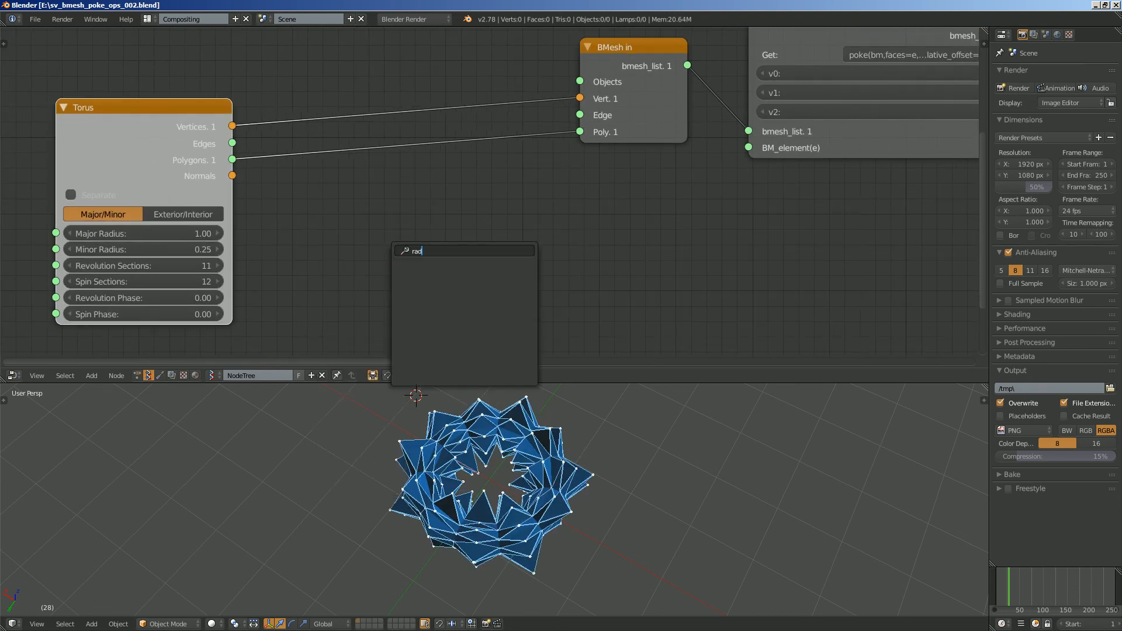
key(BackSpace)
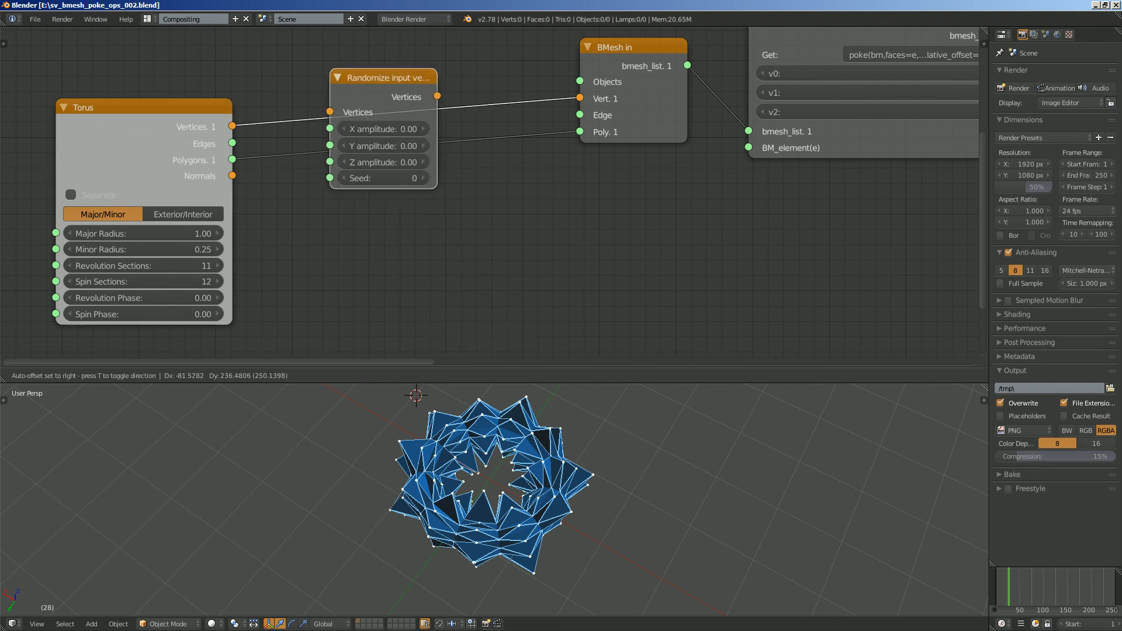
click(331, 56)
- Try Randomize amplitudes of X 0.27, Y 0.33 and Z 0.30 with seed 27, and inspect the distorted torus
drag(385, 116, 412, 149)
middle_drag(444, 503, 509, 453)
scroll(503, 456, up, 3)
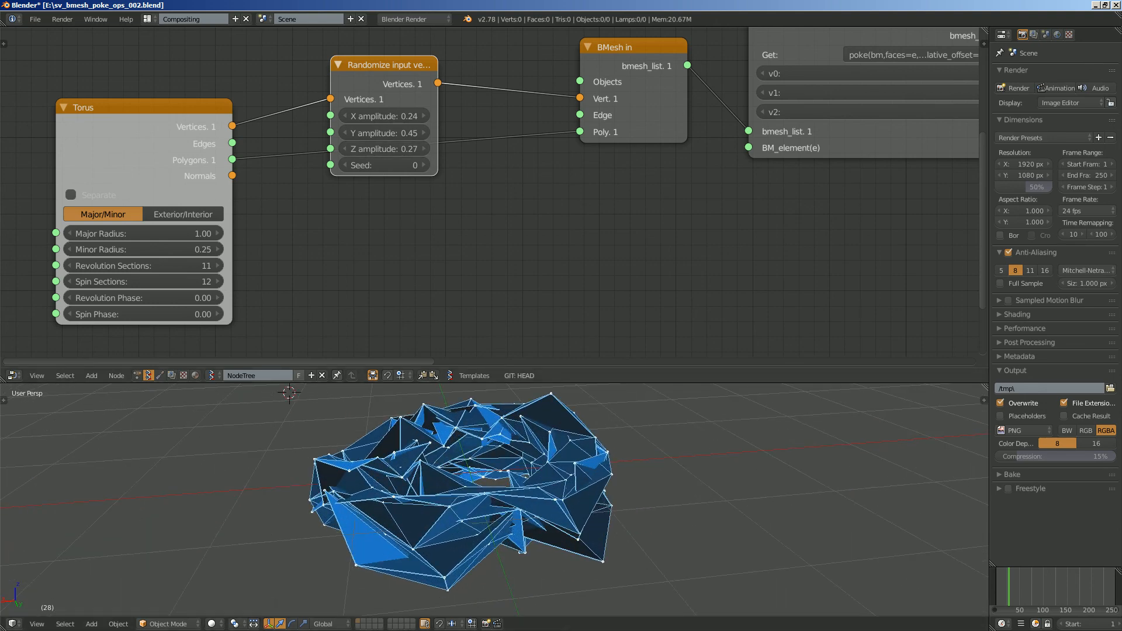
middle_drag(409, 222, 391, 224)
drag(384, 134, 392, 166)
scroll(445, 205, down, 5)
middle_drag(468, 223, 379, 197)
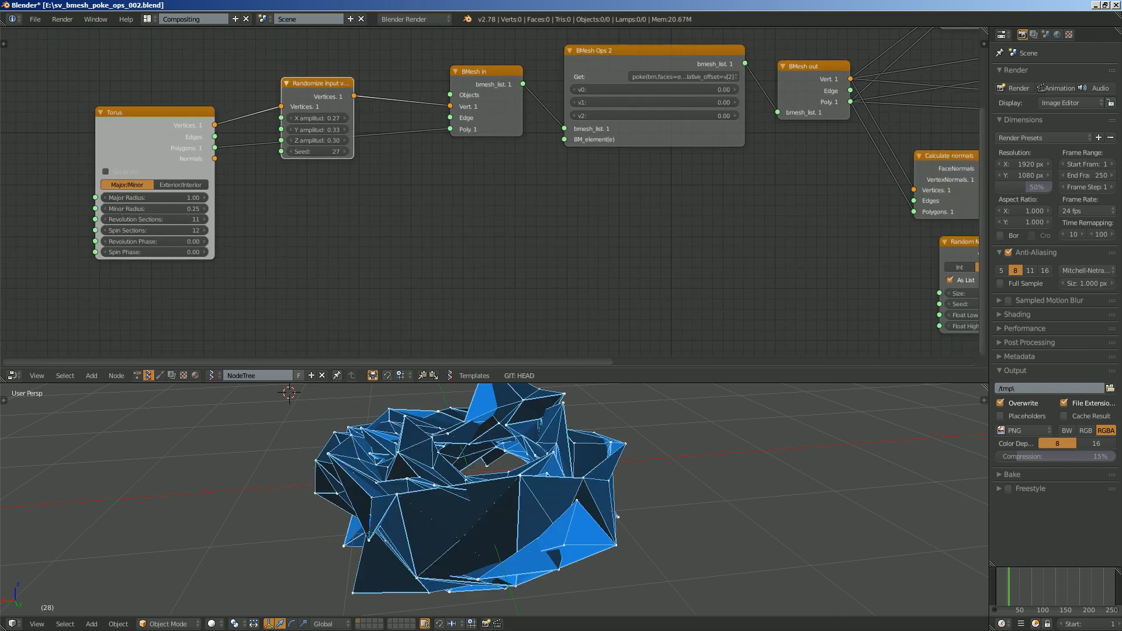
middle_drag(526, 486, 403, 529)
- Rearrange the scalar multiplication, Matrix in and Vector in nodes to tidy the layout around Random Num Gen
scroll(374, 538, down, 2)
middle_drag(900, 272, 351, 187)
scroll(444, 202, up, 5)
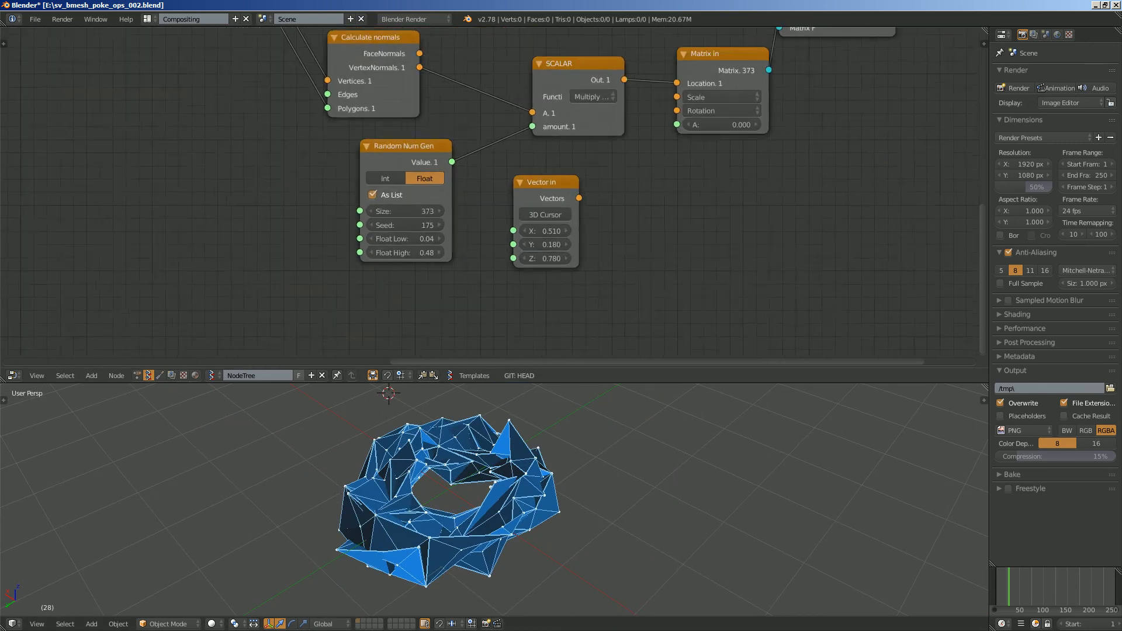
middle_drag(462, 225, 428, 257)
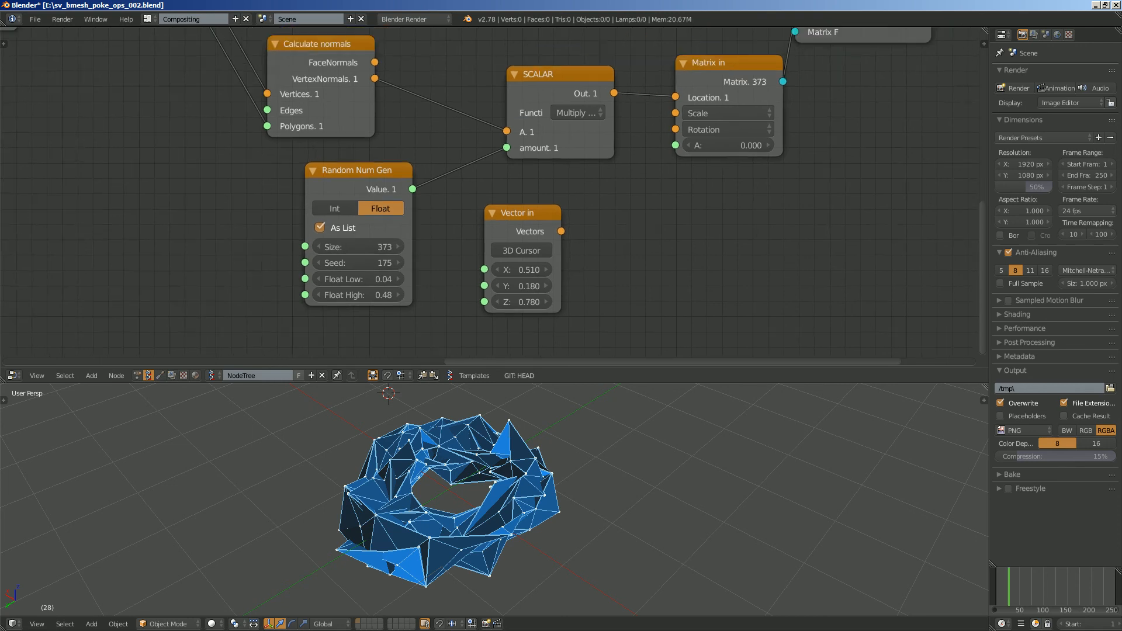
drag(553, 74, 507, 73)
drag(714, 63, 725, 65)
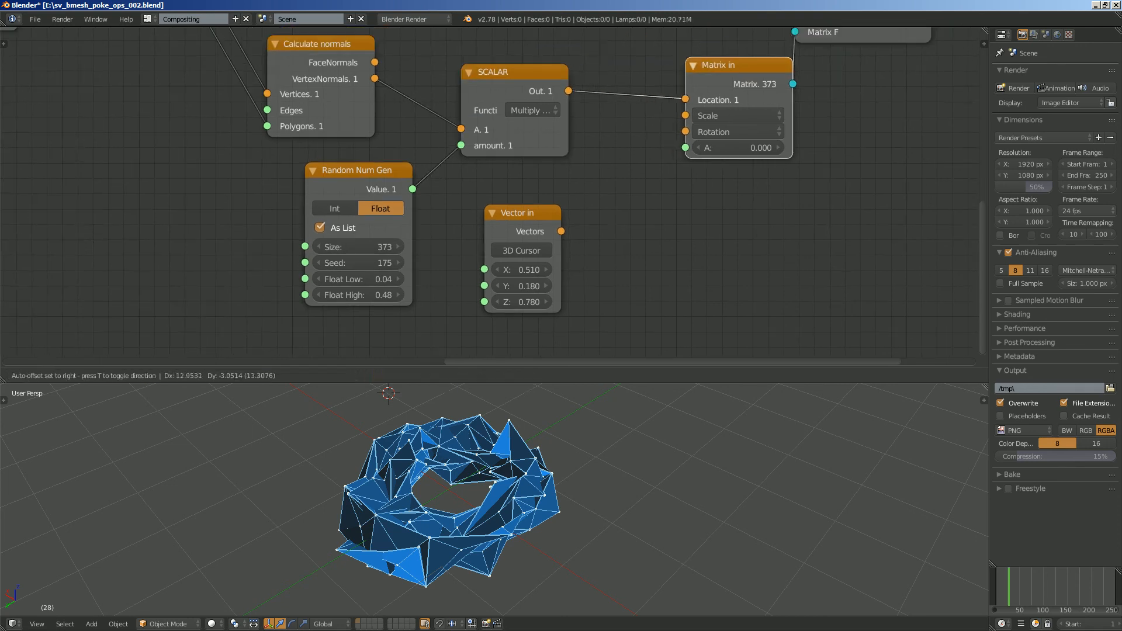
middle_drag(638, 205, 599, 238)
drag(484, 246, 476, 252)
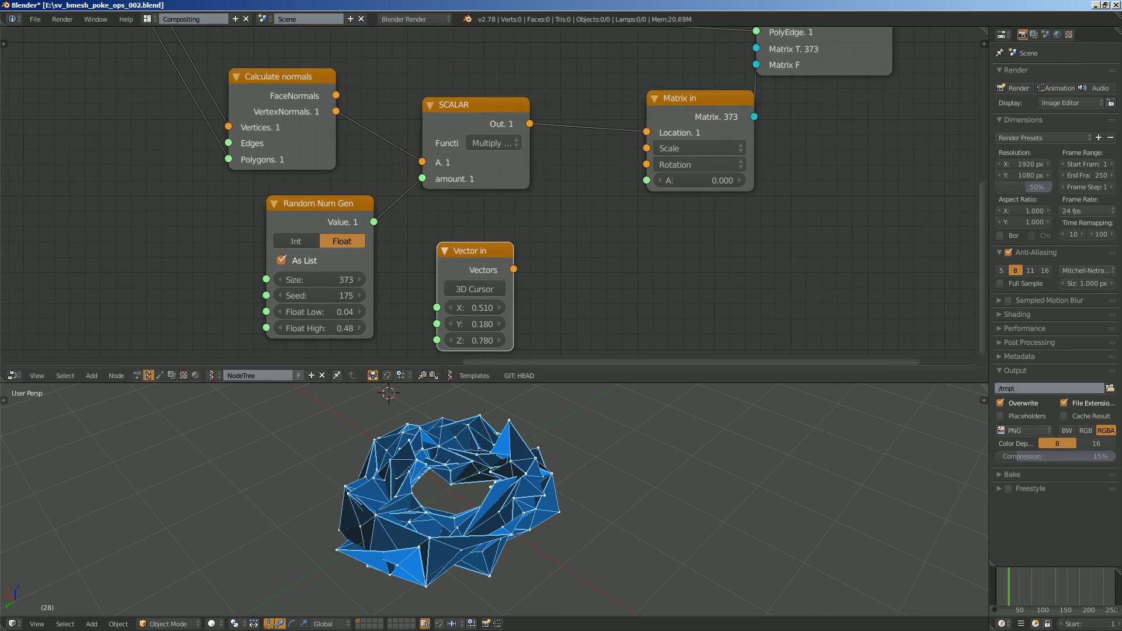
- Set Random Num Gen's Float High to 0.11 and its seed to 205
middle_drag(527, 480, 403, 485)
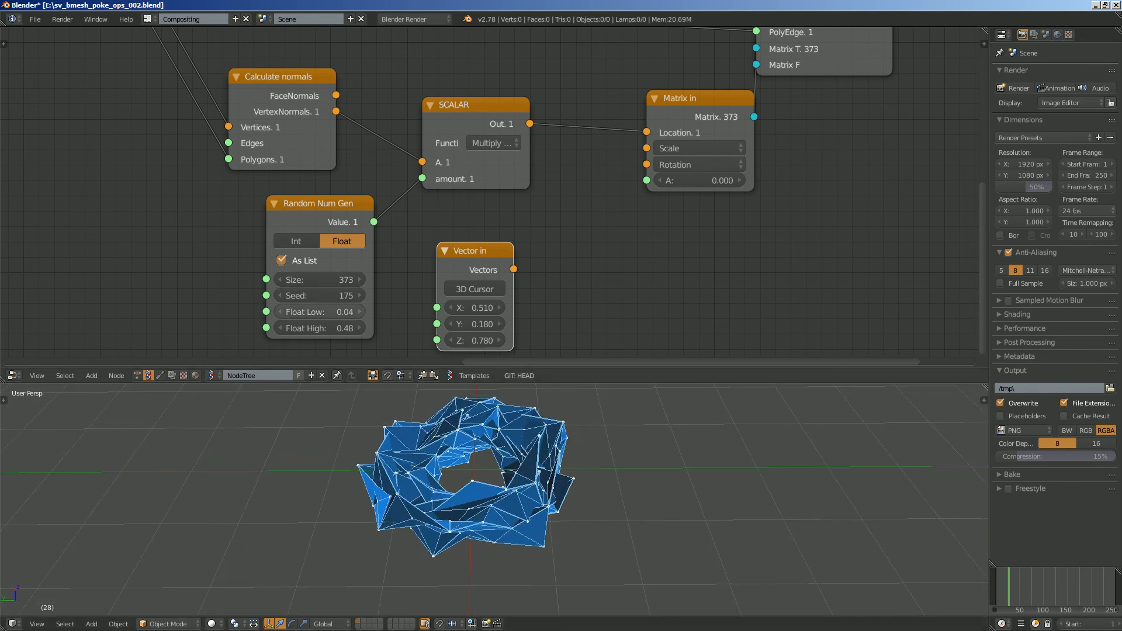
drag(336, 328, 337, 296)
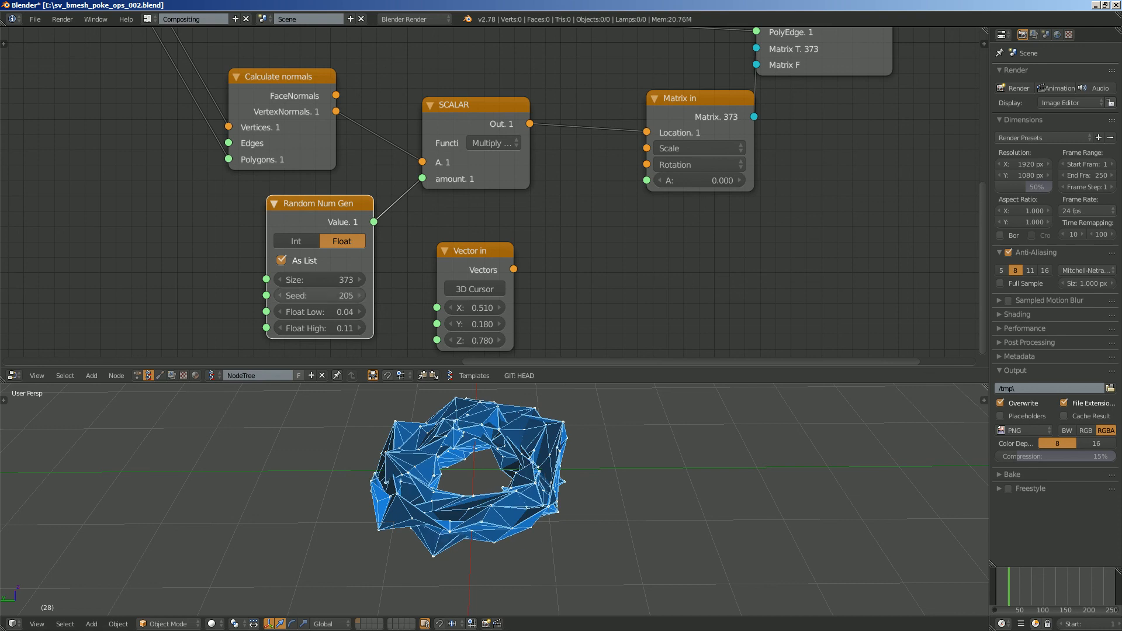
- Set the Randomize node's seed to 124 and its X, Y and Z amplitudes all to 0.04
scroll(336, 294, down, 3)
middle_drag(337, 293, 767, 311)
scroll(706, 282, down, 1)
middle_drag(186, 161, 538, 213)
scroll(497, 197, up, 3)
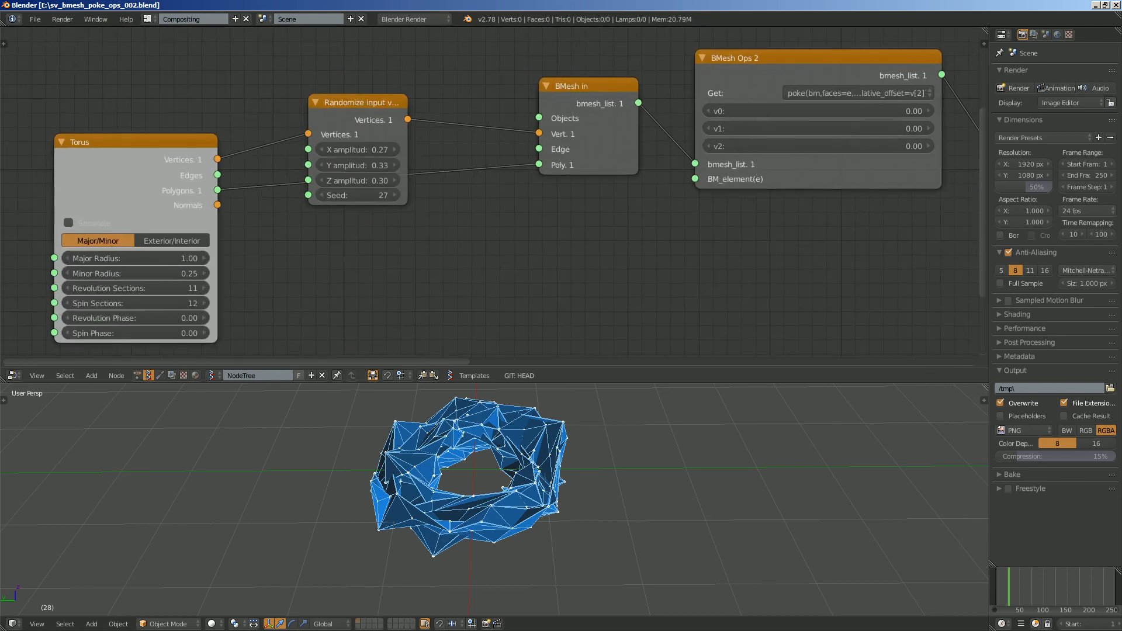
drag(344, 195, 401, 195)
drag(356, 150, 357, 181)
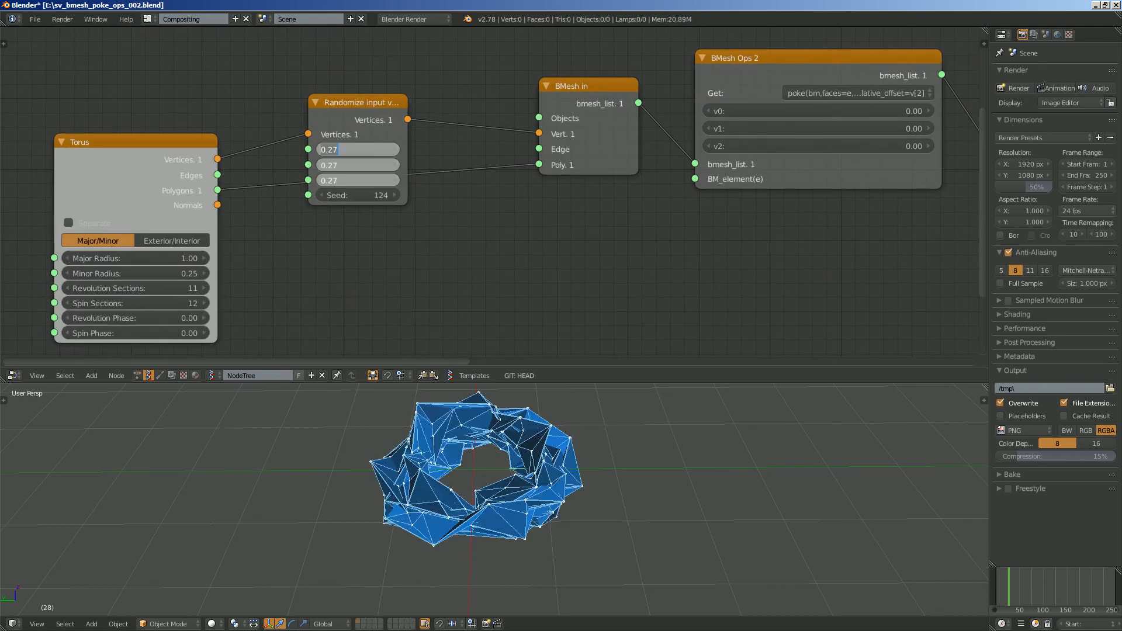
key(Return)
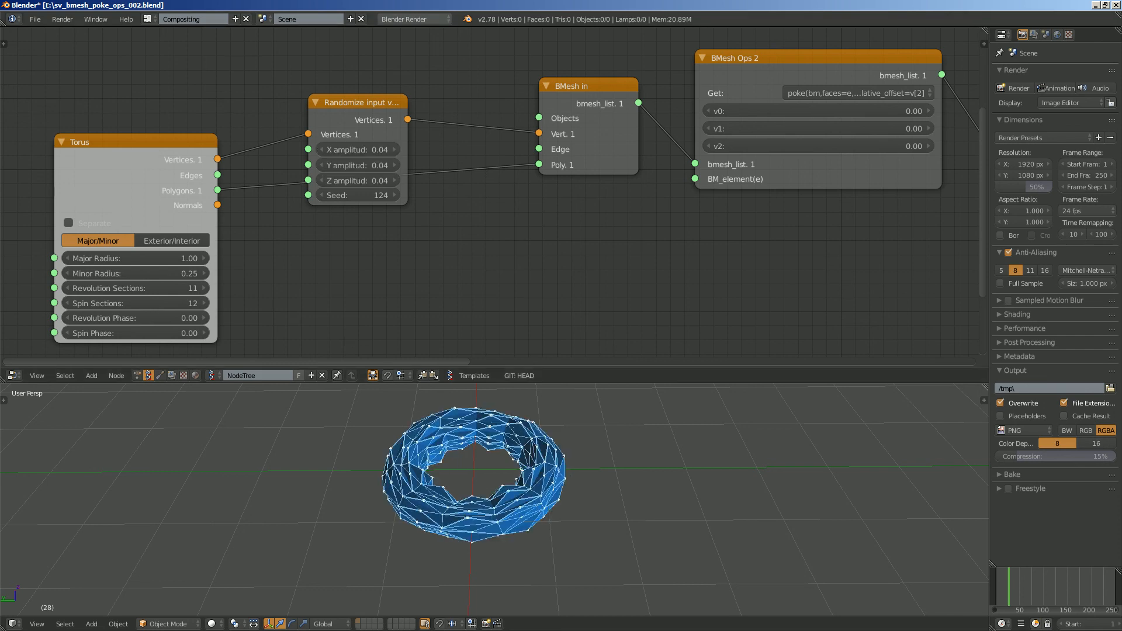
- Set the Randomize seed to 148 and give the Torus 28 revolution sections and 21 spin sections
scroll(461, 188, down, 1)
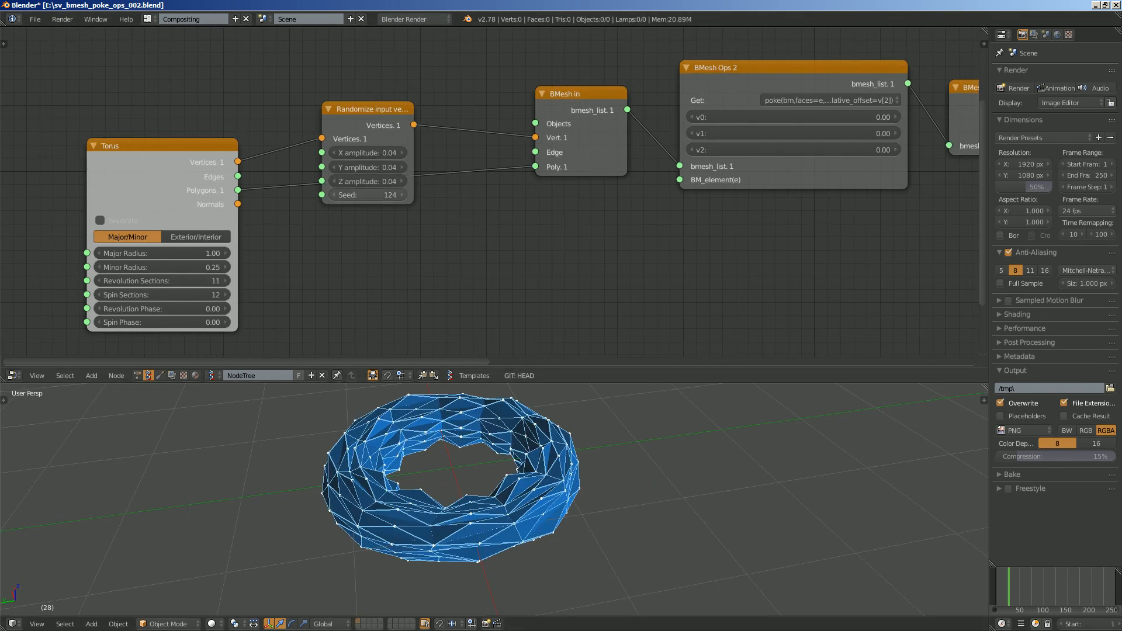
drag(364, 195, 379, 195)
mouse_move(170, 281)
mouse_down()
mouse_move(184, 289)
mouse_move(175, 299)
mouse_move(178, 285)
mouse_up()
scroll(313, 217, down, 3)
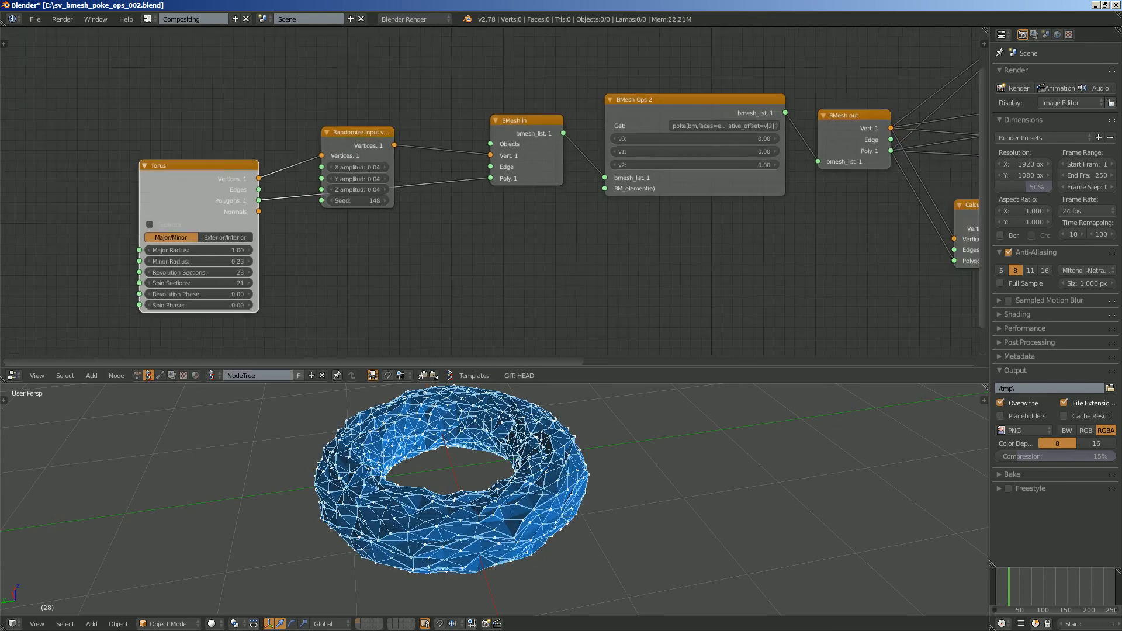
- Turn off vertex and edge display in the Viewer Draw node so only shaded faces are drawn
mouse_move(970, 251)
middle_down()
mouse_move(76, 144)
mouse_move(6, 168)
middle_up()
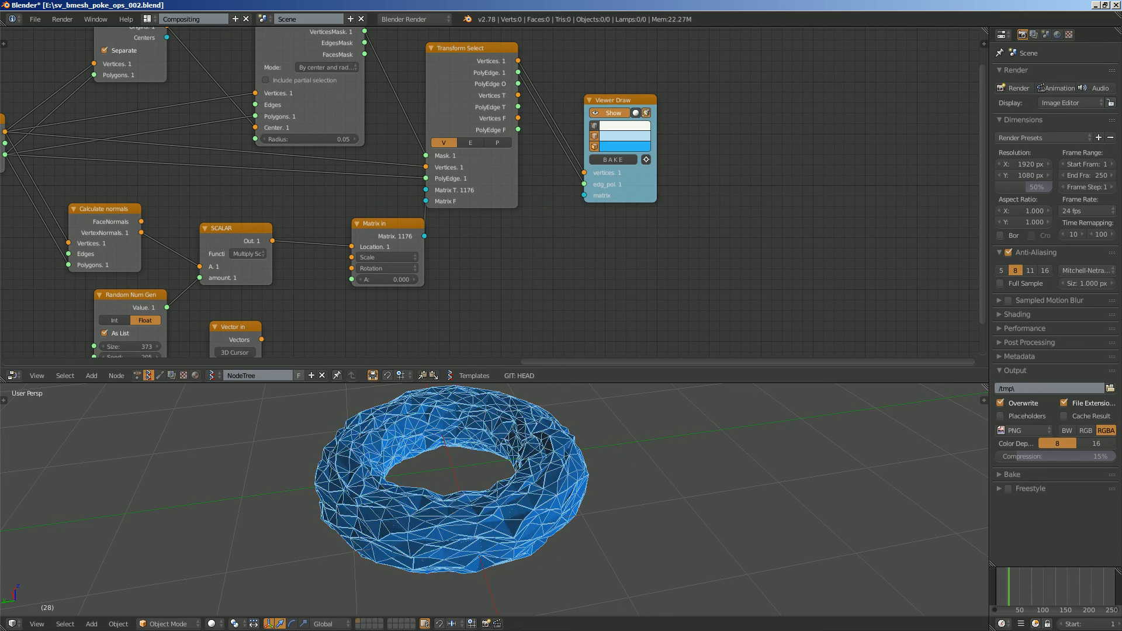
middle_drag(585, 461, 514, 480)
click(594, 136)
middle_drag(584, 479, 629, 439)
click(668, 385)
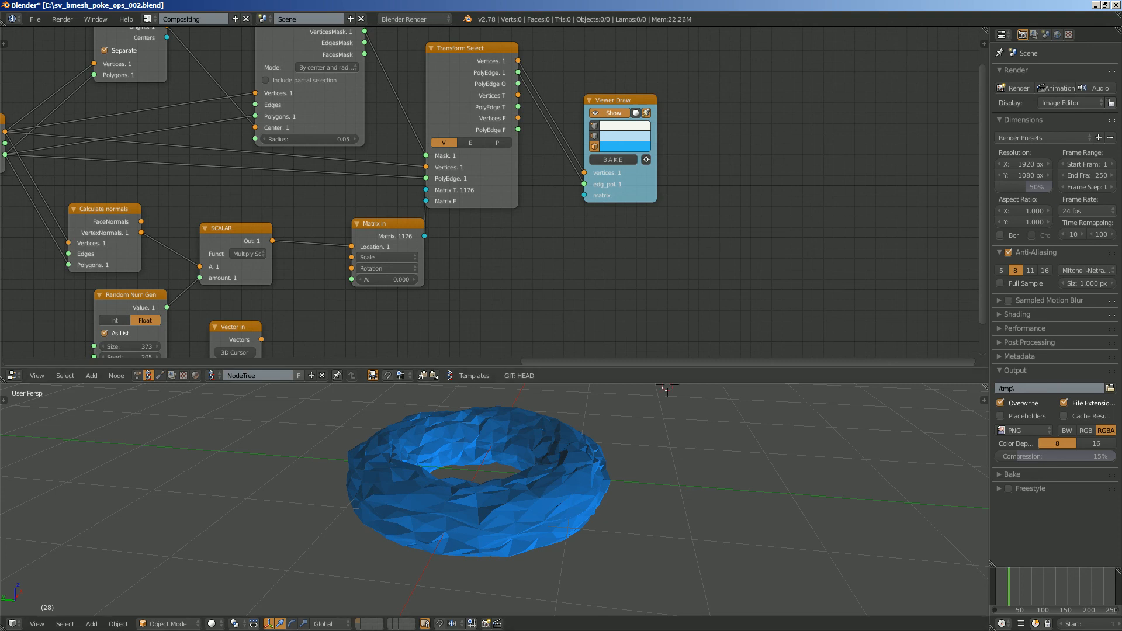
- Enlarge the 3D viewport and inspect the shaded torus from a higher angle
drag(667, 384, 666, 258)
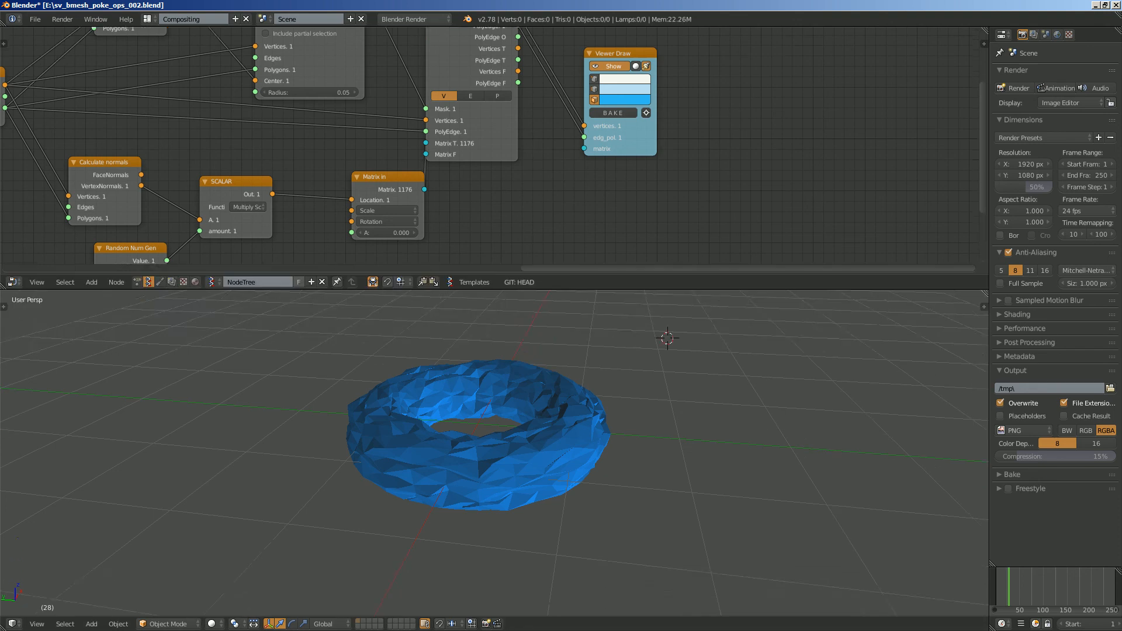
middle_drag(664, 339, 526, 360)
scroll(672, 386, up, 2)
scroll(526, 359, down, 4)
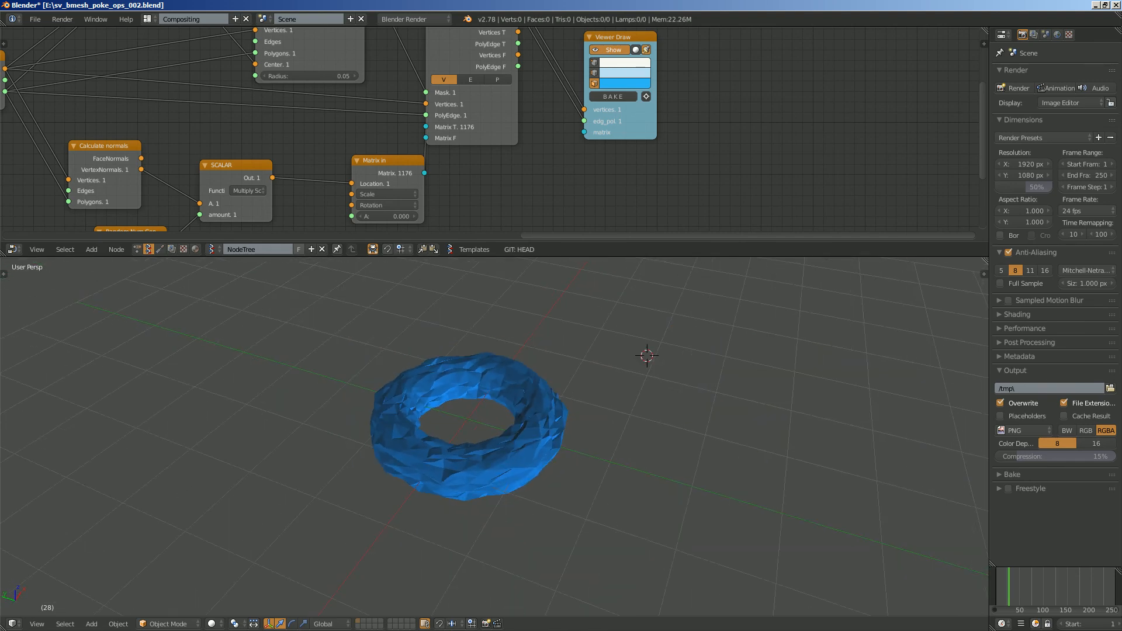
- Bring the whole node tree into view and save the blend file
scroll(490, 176, down, 6)
scroll(490, 175, down, 2)
middle_drag(490, 176, 623, 189)
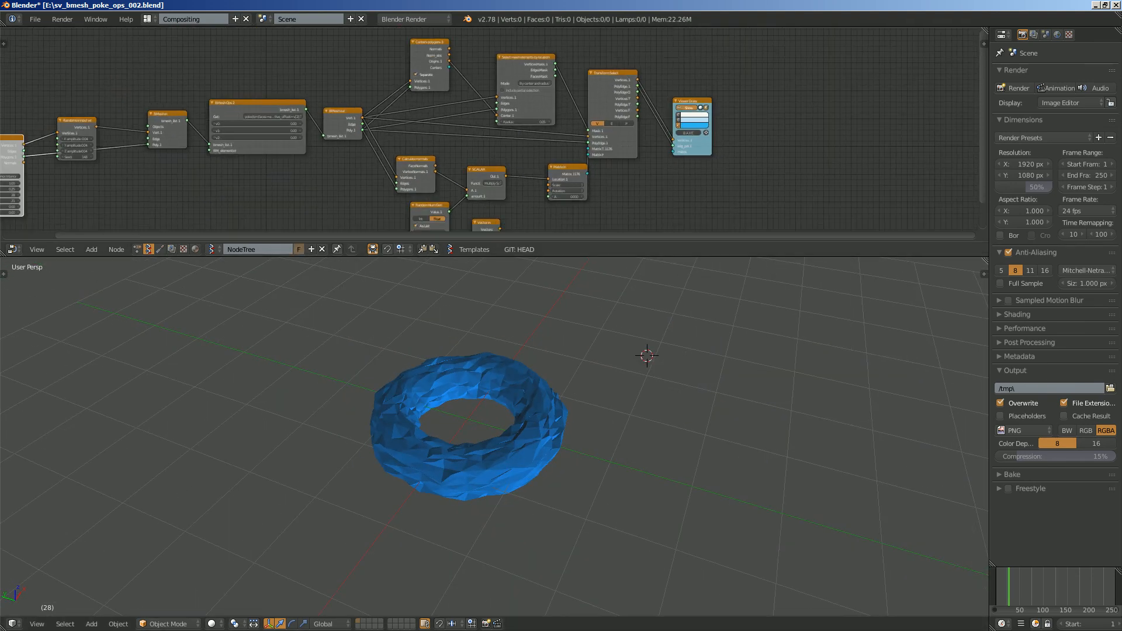
middle_drag(300, 207, 412, 185)
key(ctrl+s)
- Move the BMesh Ops 2 node slightly closer to BMesh in and view the torus at a lower angle
click(412, 185)
scroll(450, 141, up, 9)
middle_drag(450, 132, 567, 168)
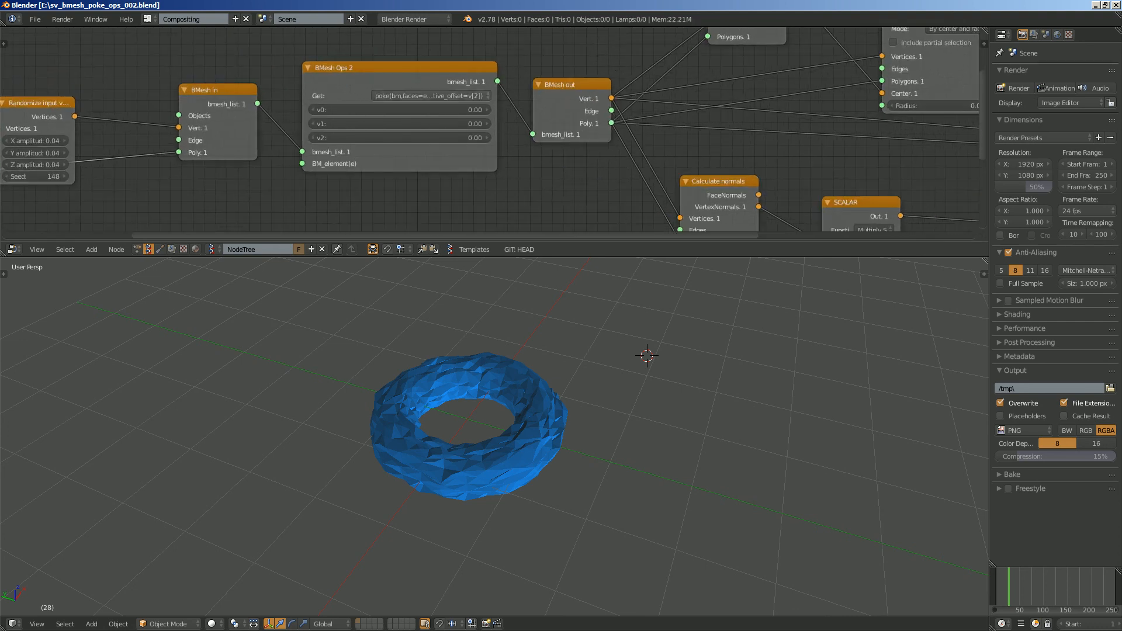
drag(435, 82, 390, 65)
scroll(514, 140, down, 1)
scroll(521, 129, up, 2)
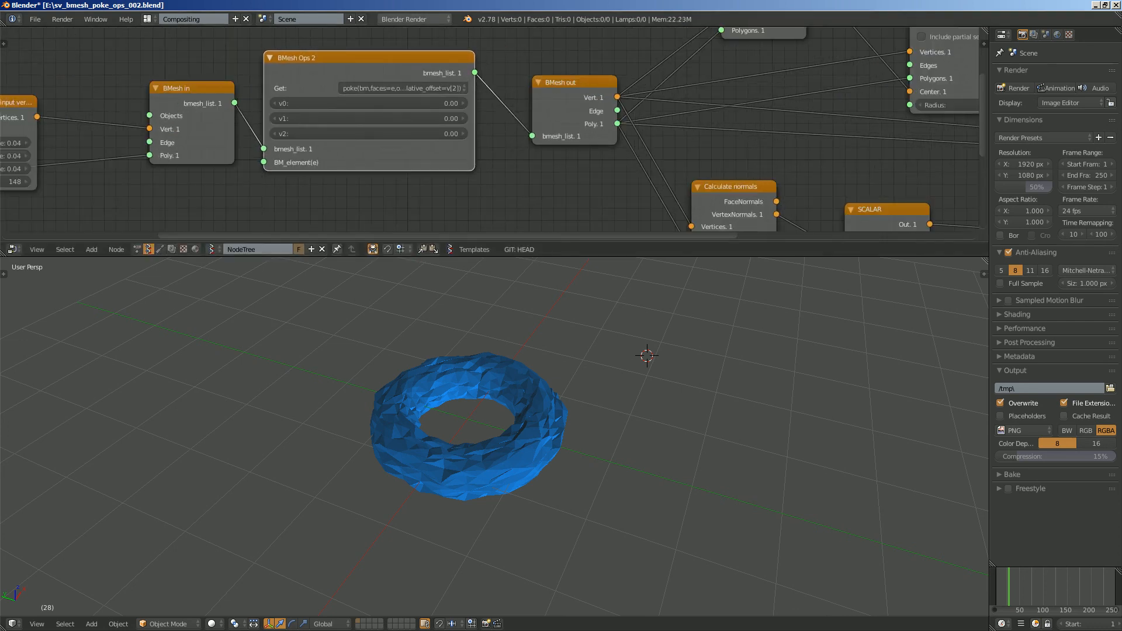
scroll(468, 403, up, 2)
mouse_move(468, 404)
middle_down()
mouse_move(486, 366)
mouse_move(467, 386)
middle_up()
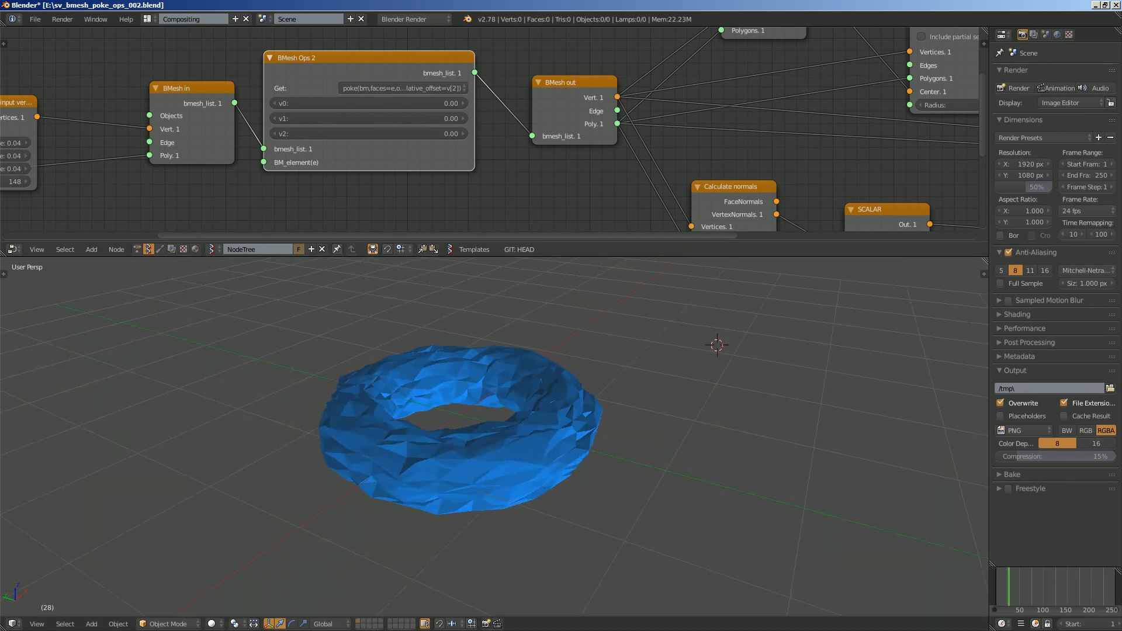
- Examine the BMesh Ops 2 node up close and inspect the shaded torus from a higher angle
scroll(536, 93, down, 7)
scroll(484, 130, up, 11)
middle_drag(484, 130, 539, 129)
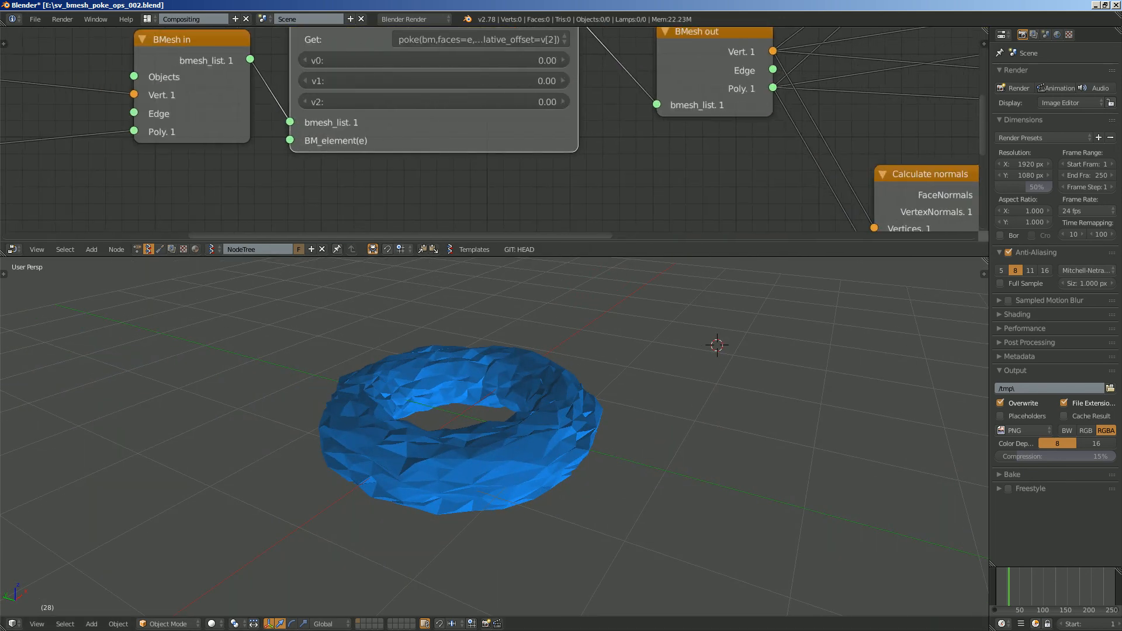
drag(290, 141, 241, 198)
middle_drag(497, 397, 579, 374)
middle_drag(854, 322, 774, 388)
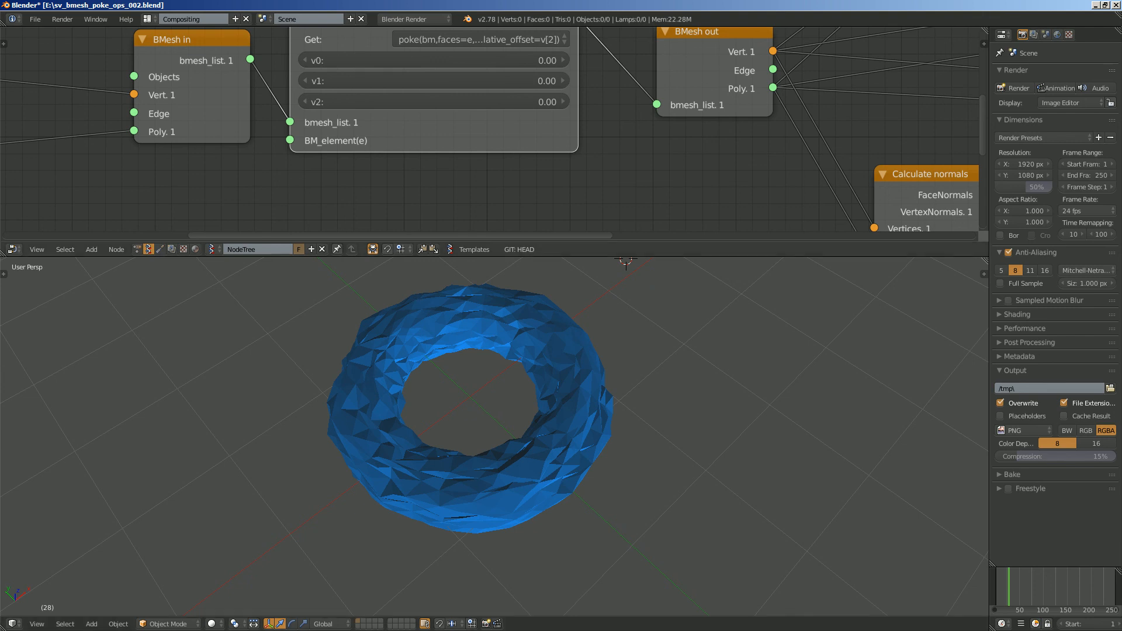
- Enlarge the node editor area and move the BMesh Ops 2 node slightly closer to BMesh out
drag(562, 257, 561, 384)
scroll(488, 192, down, 3)
scroll(457, 113, up, 2)
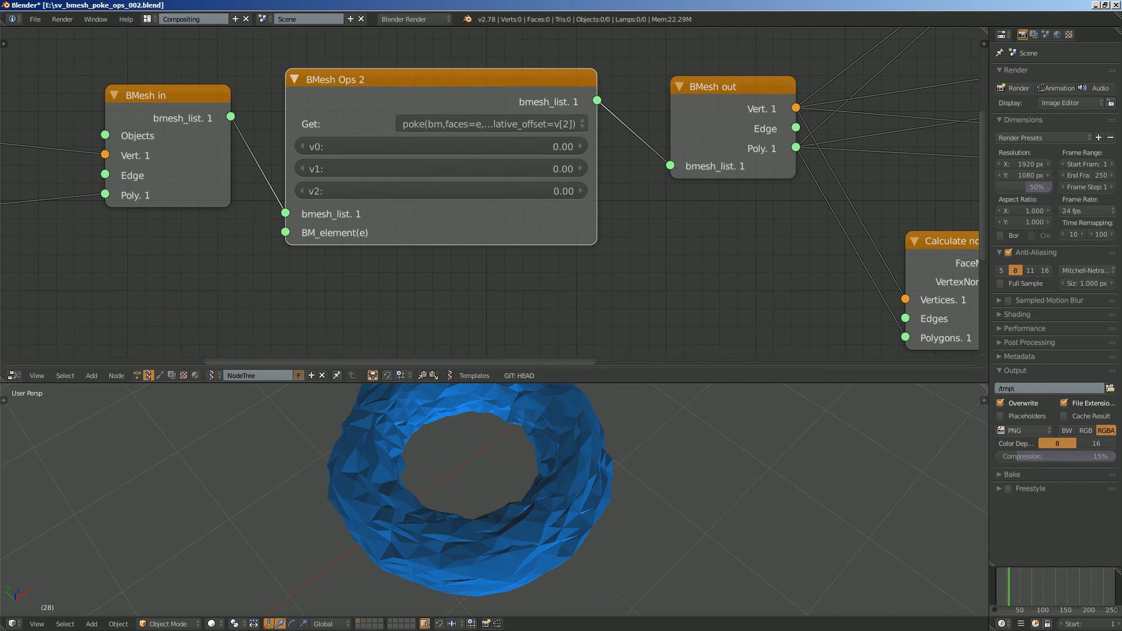
drag(457, 114, 467, 120)
click(474, 131)
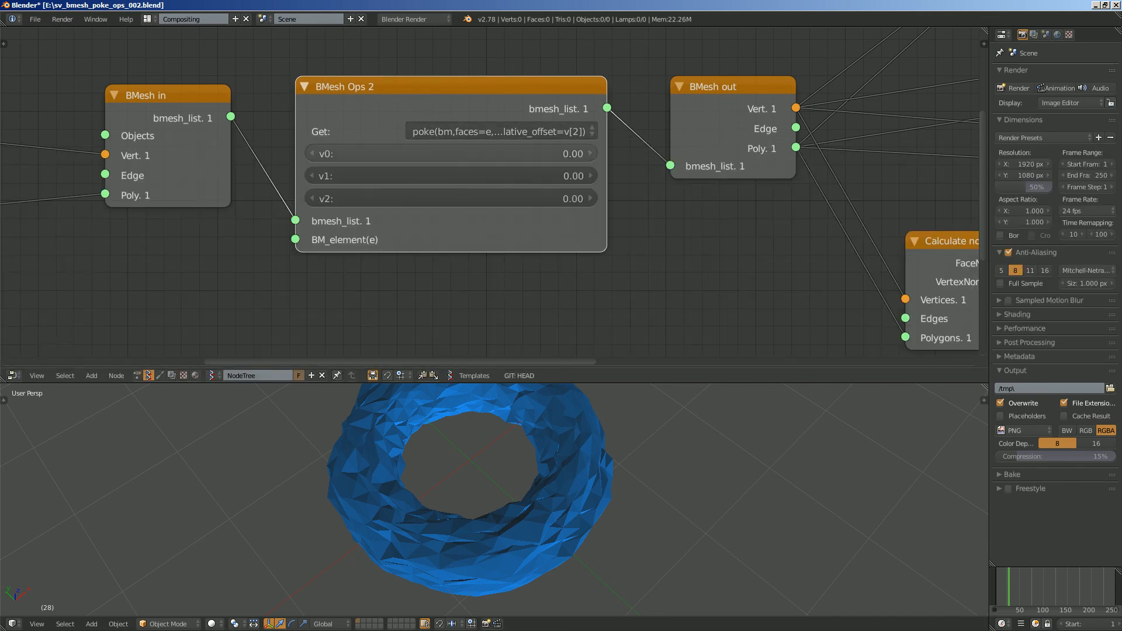
- Set both the revolution sections and spin sections of the Torus node to 36
scroll(456, 175, down, 5)
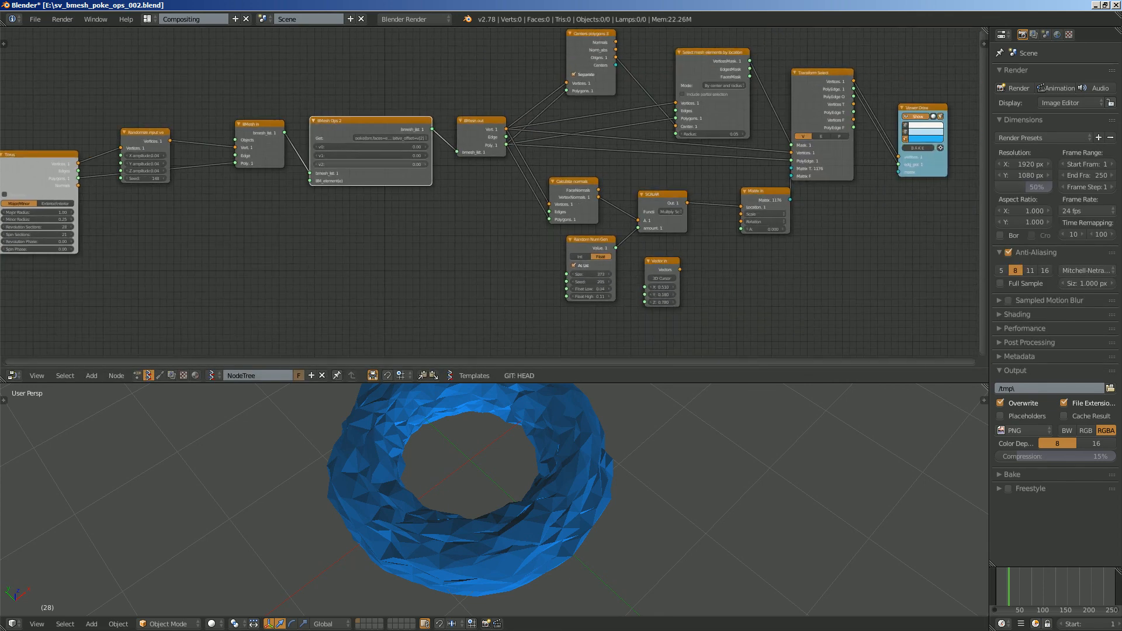
mouse_move(409, 190)
middle_down()
mouse_move(256, 196)
mouse_move(405, 193)
middle_up()
middle_drag(427, 473, 428, 452)
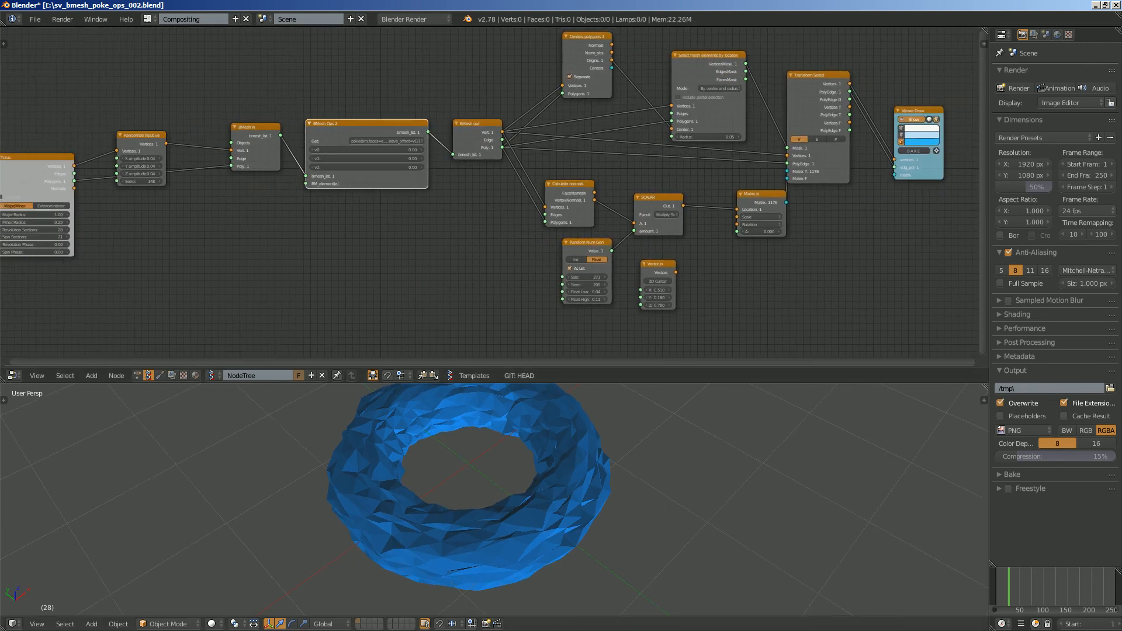
scroll(485, 220, up, 5)
middle_drag(316, 234, 588, 223)
scroll(588, 224, up, 2)
drag(113, 234, 114, 246)
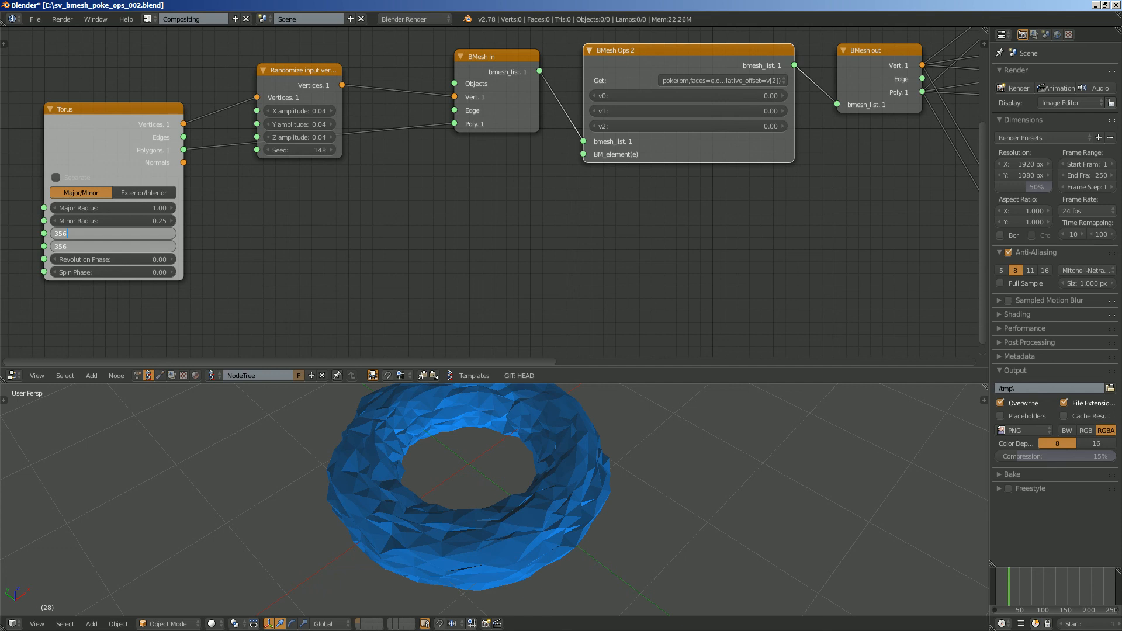
key(Return)
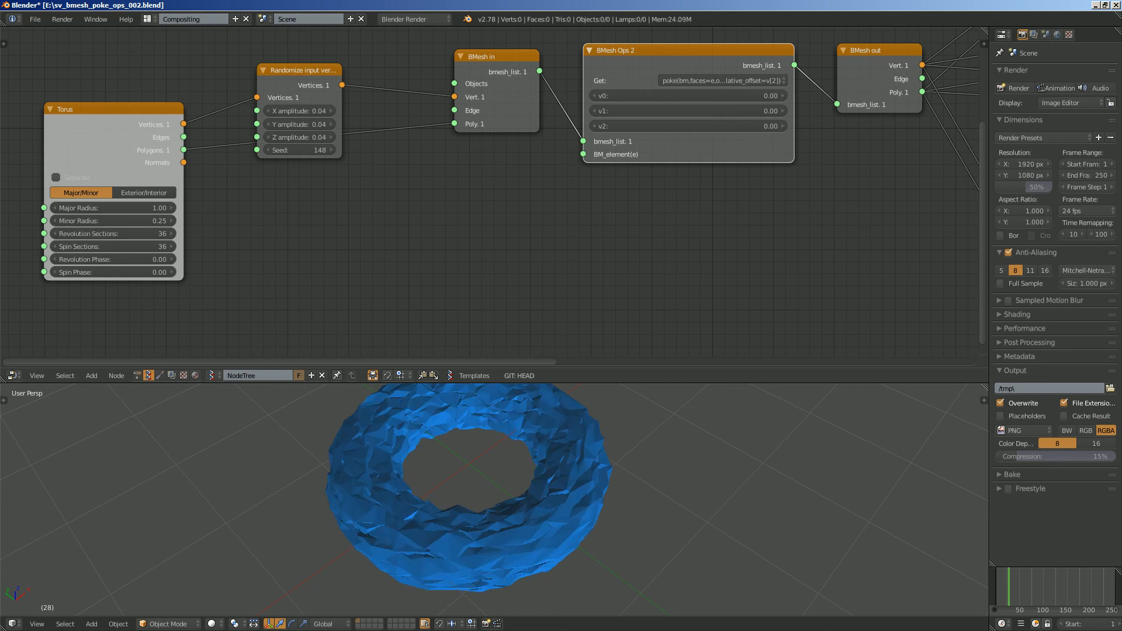
- Set the X, Y and Z amplitudes of the Randomize input vectors node to 0.3 and inspect the mesh from several angles
middle_drag(362, 471, 348, 455)
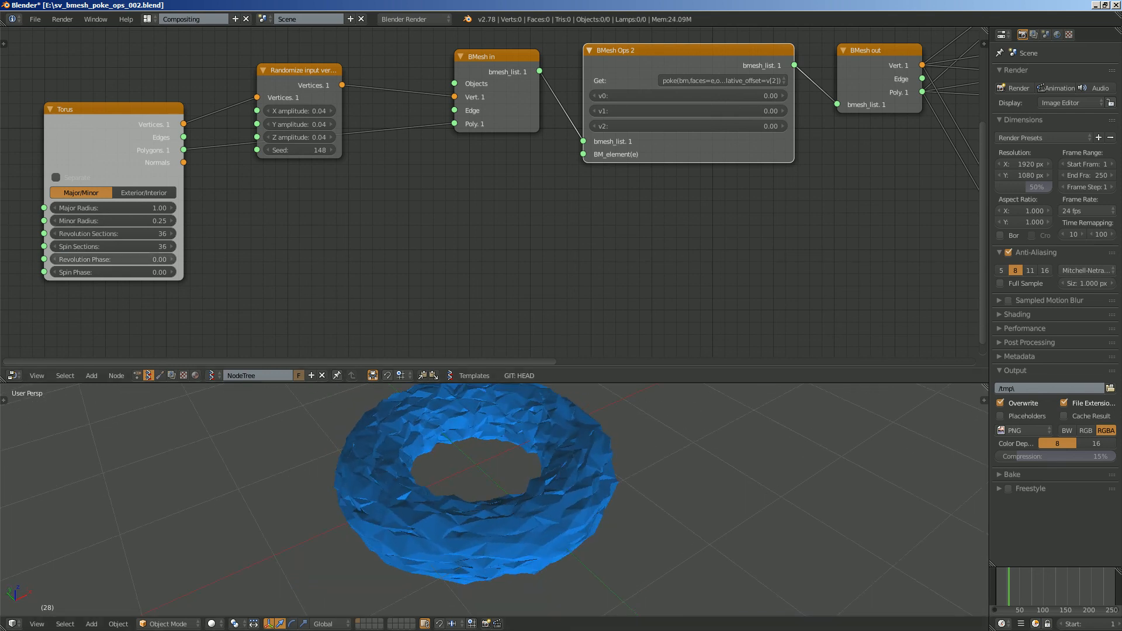
drag(299, 111, 420, 138)
scroll(444, 485, down, 7)
middle_drag(444, 485, 468, 445)
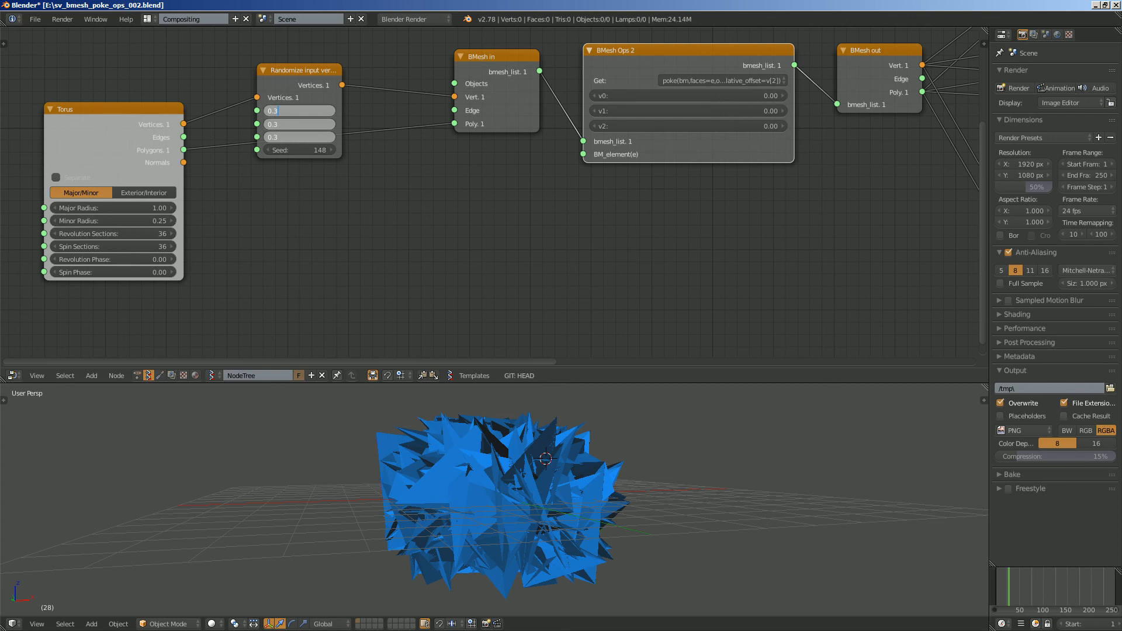
key(Return)
scroll(489, 485, up, 4)
middle_drag(503, 468, 473, 494)
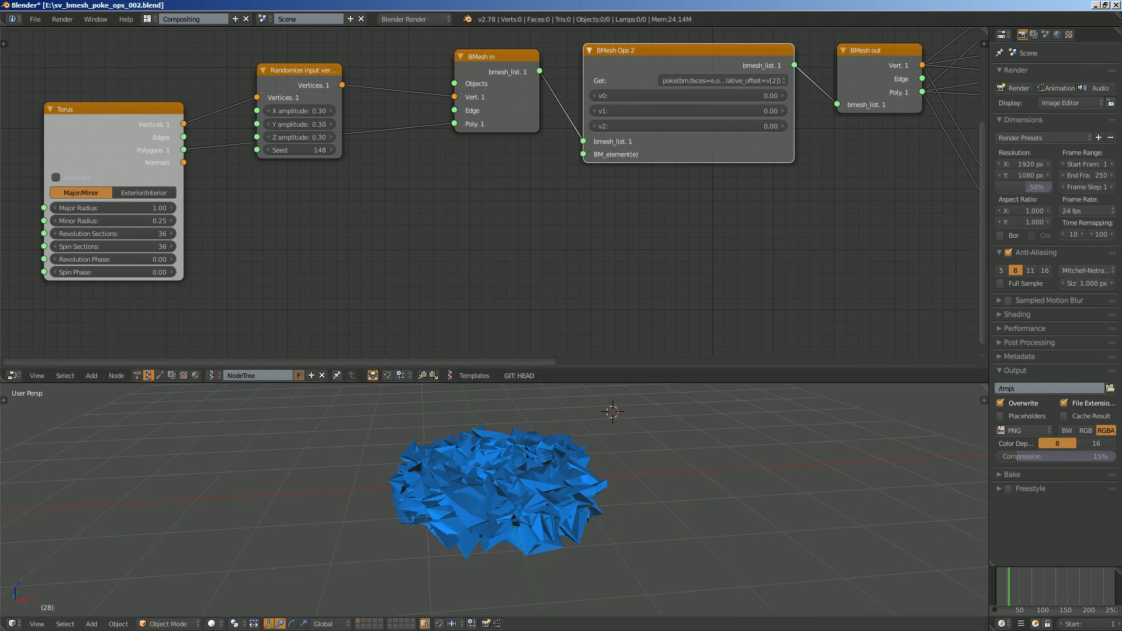